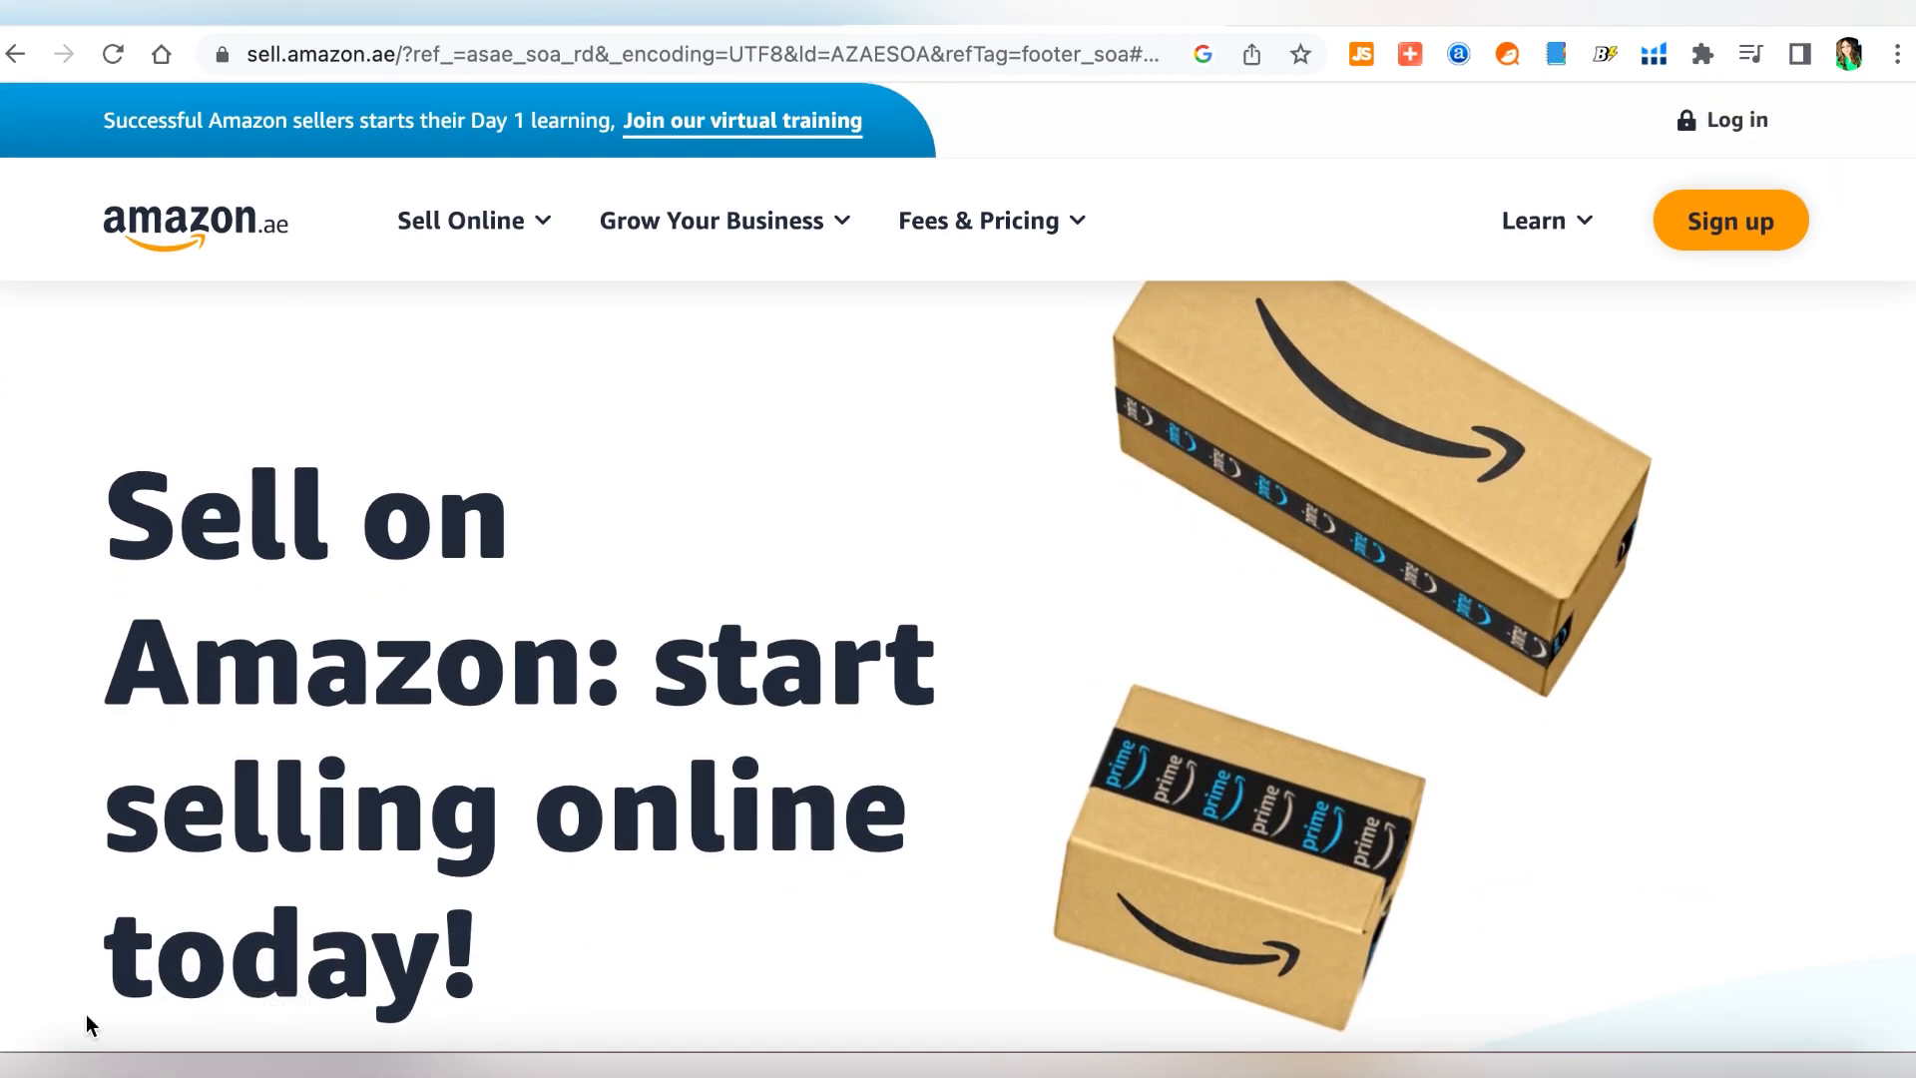
Look over the Amazon.ae selling landing page and start the seller sign-up.
{"action": "scroll", "coordinate": [1739, 674], "scroll_direction": "down", "scroll_amount": 10}
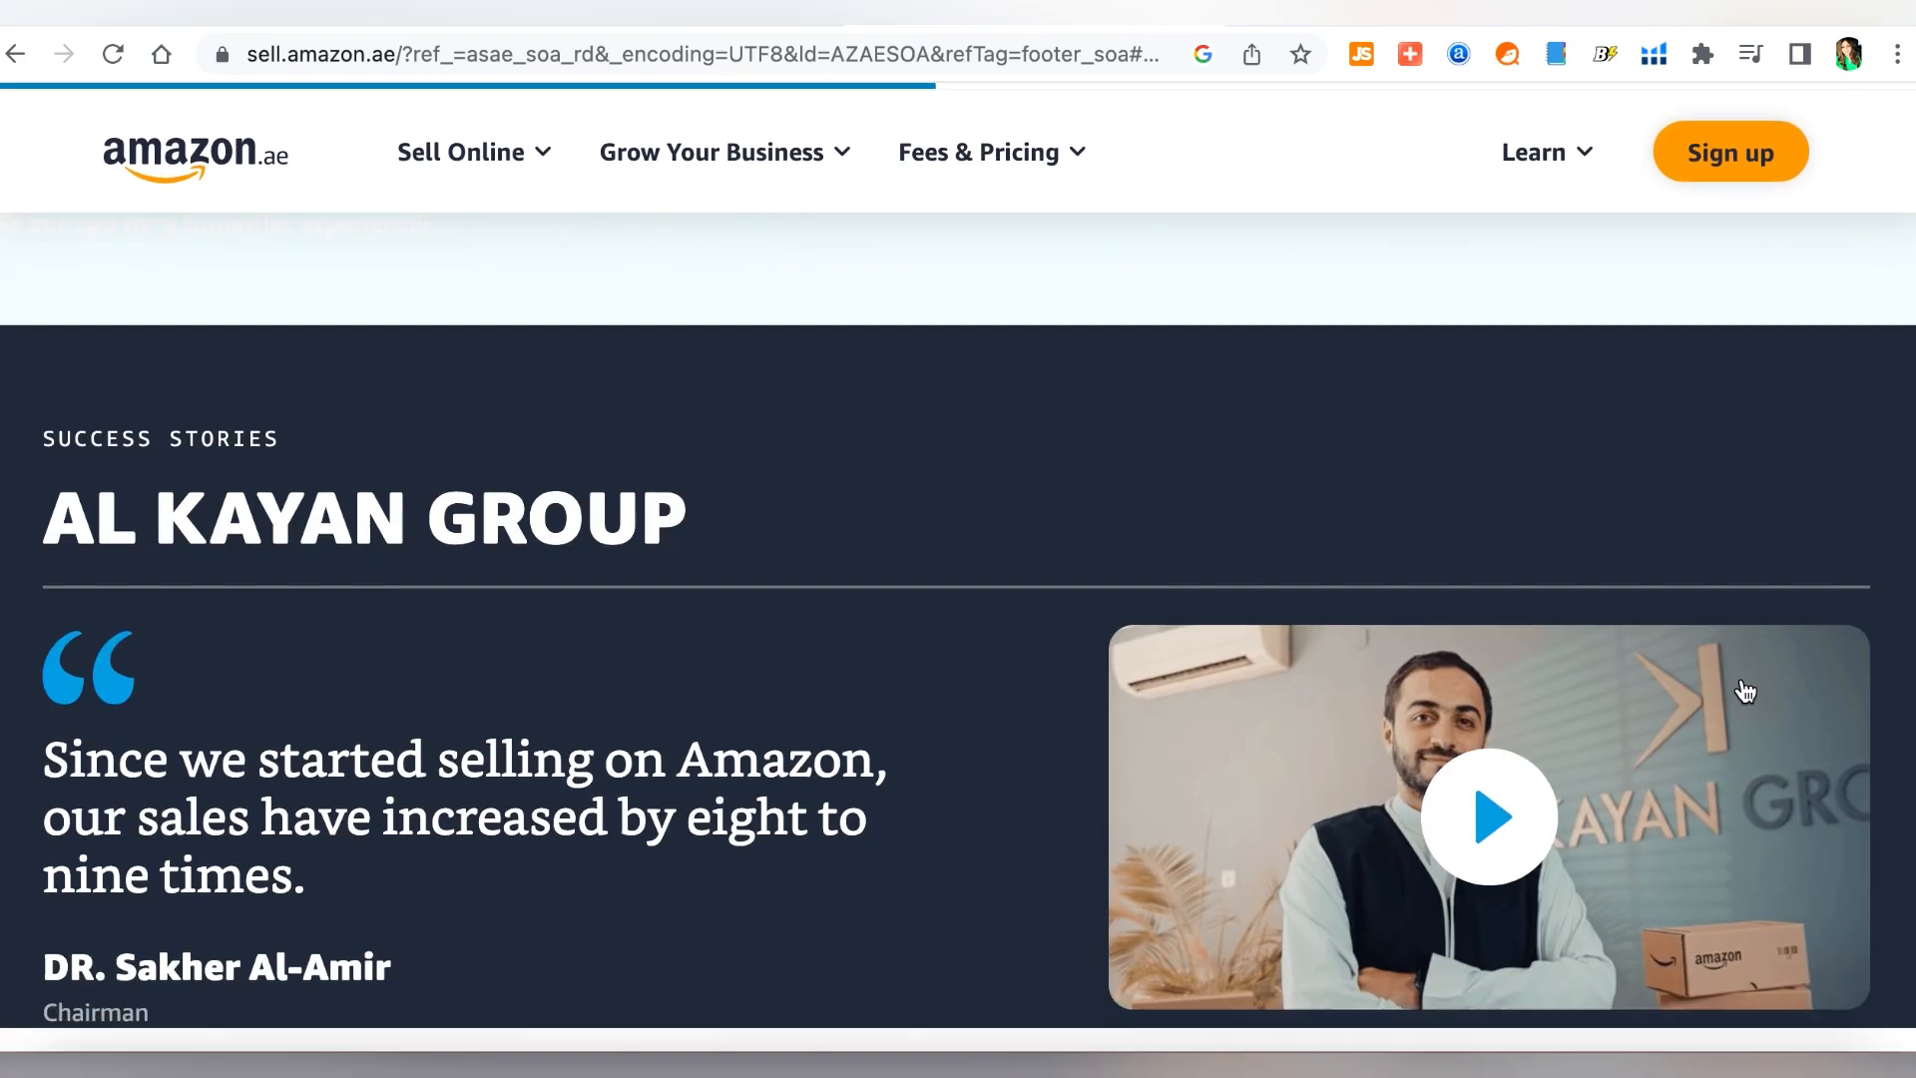
{"action": "scroll", "coordinate": [1741, 679], "scroll_direction": "down", "scroll_amount": 4}
{"action": "scroll", "coordinate": [1741, 679], "scroll_direction": "up", "scroll_amount": 15}
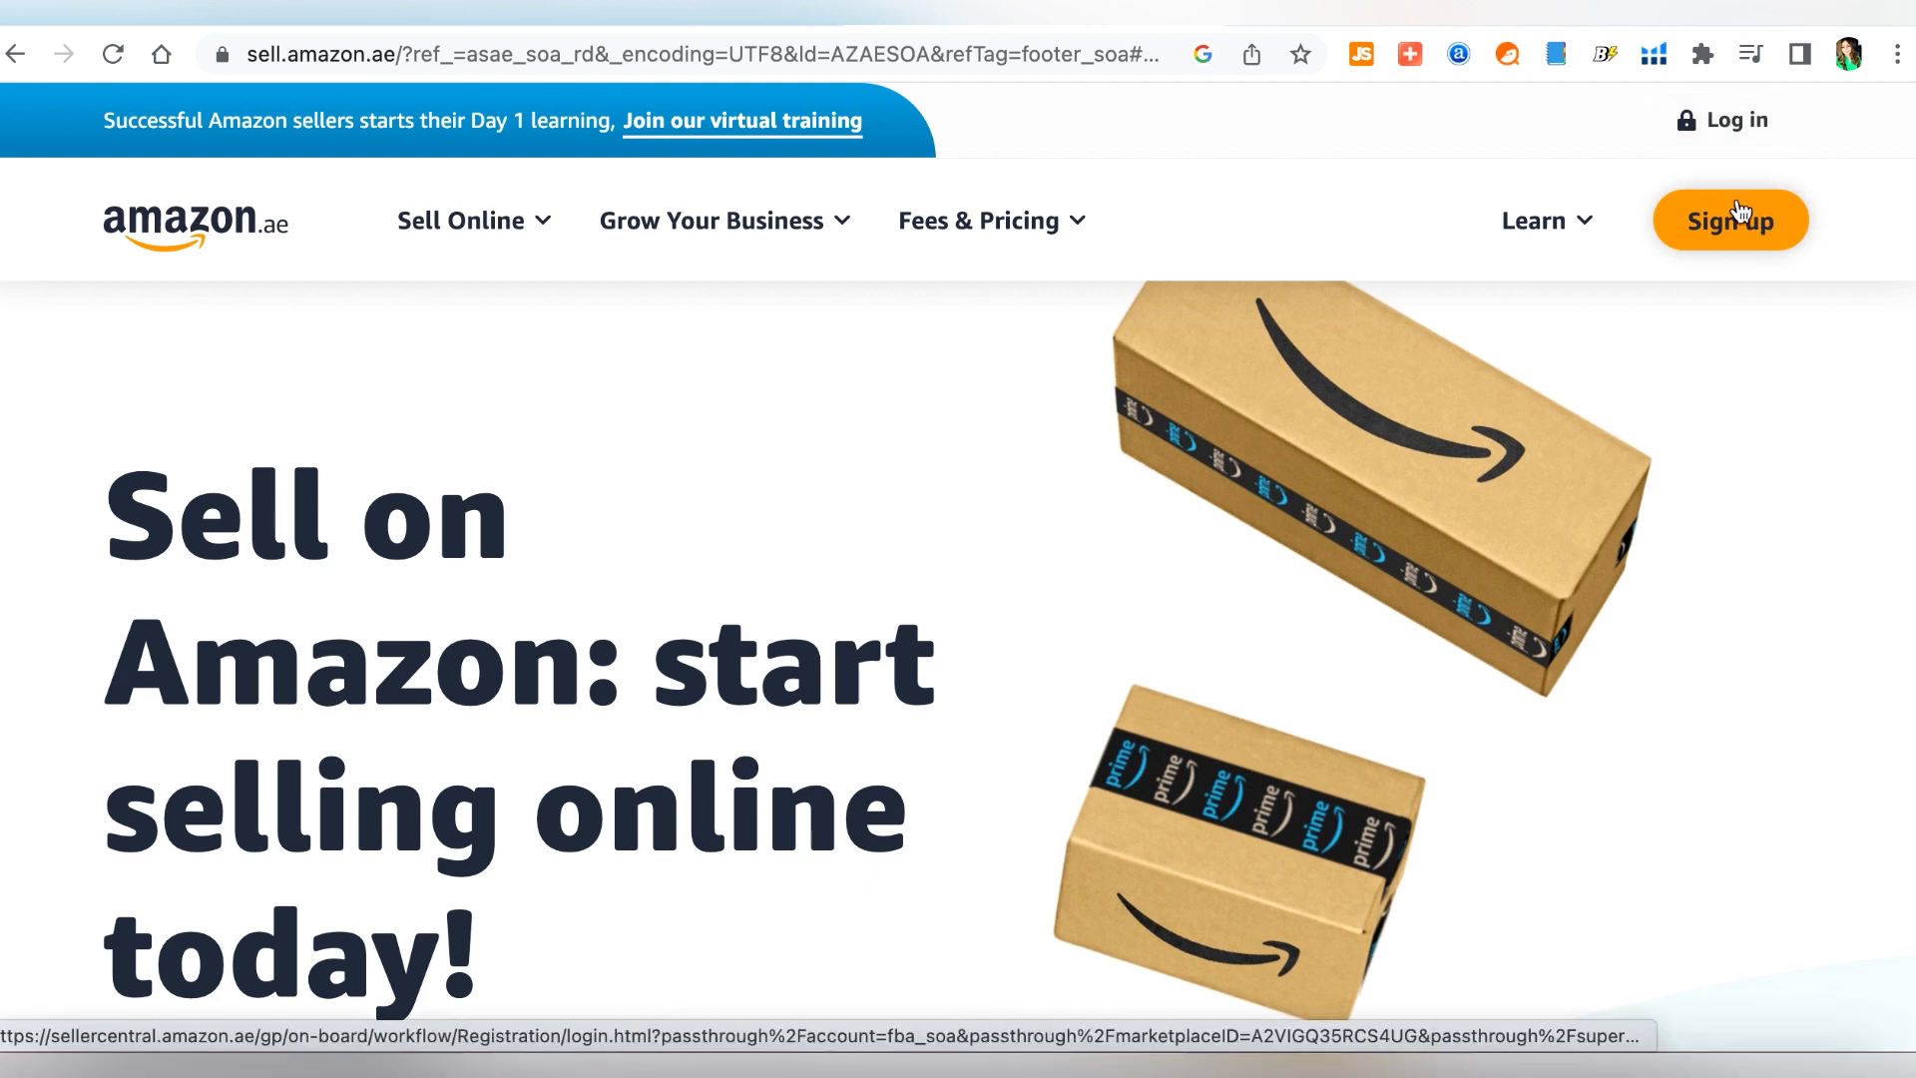
{"action": "left_click", "coordinate": [1744, 231]}
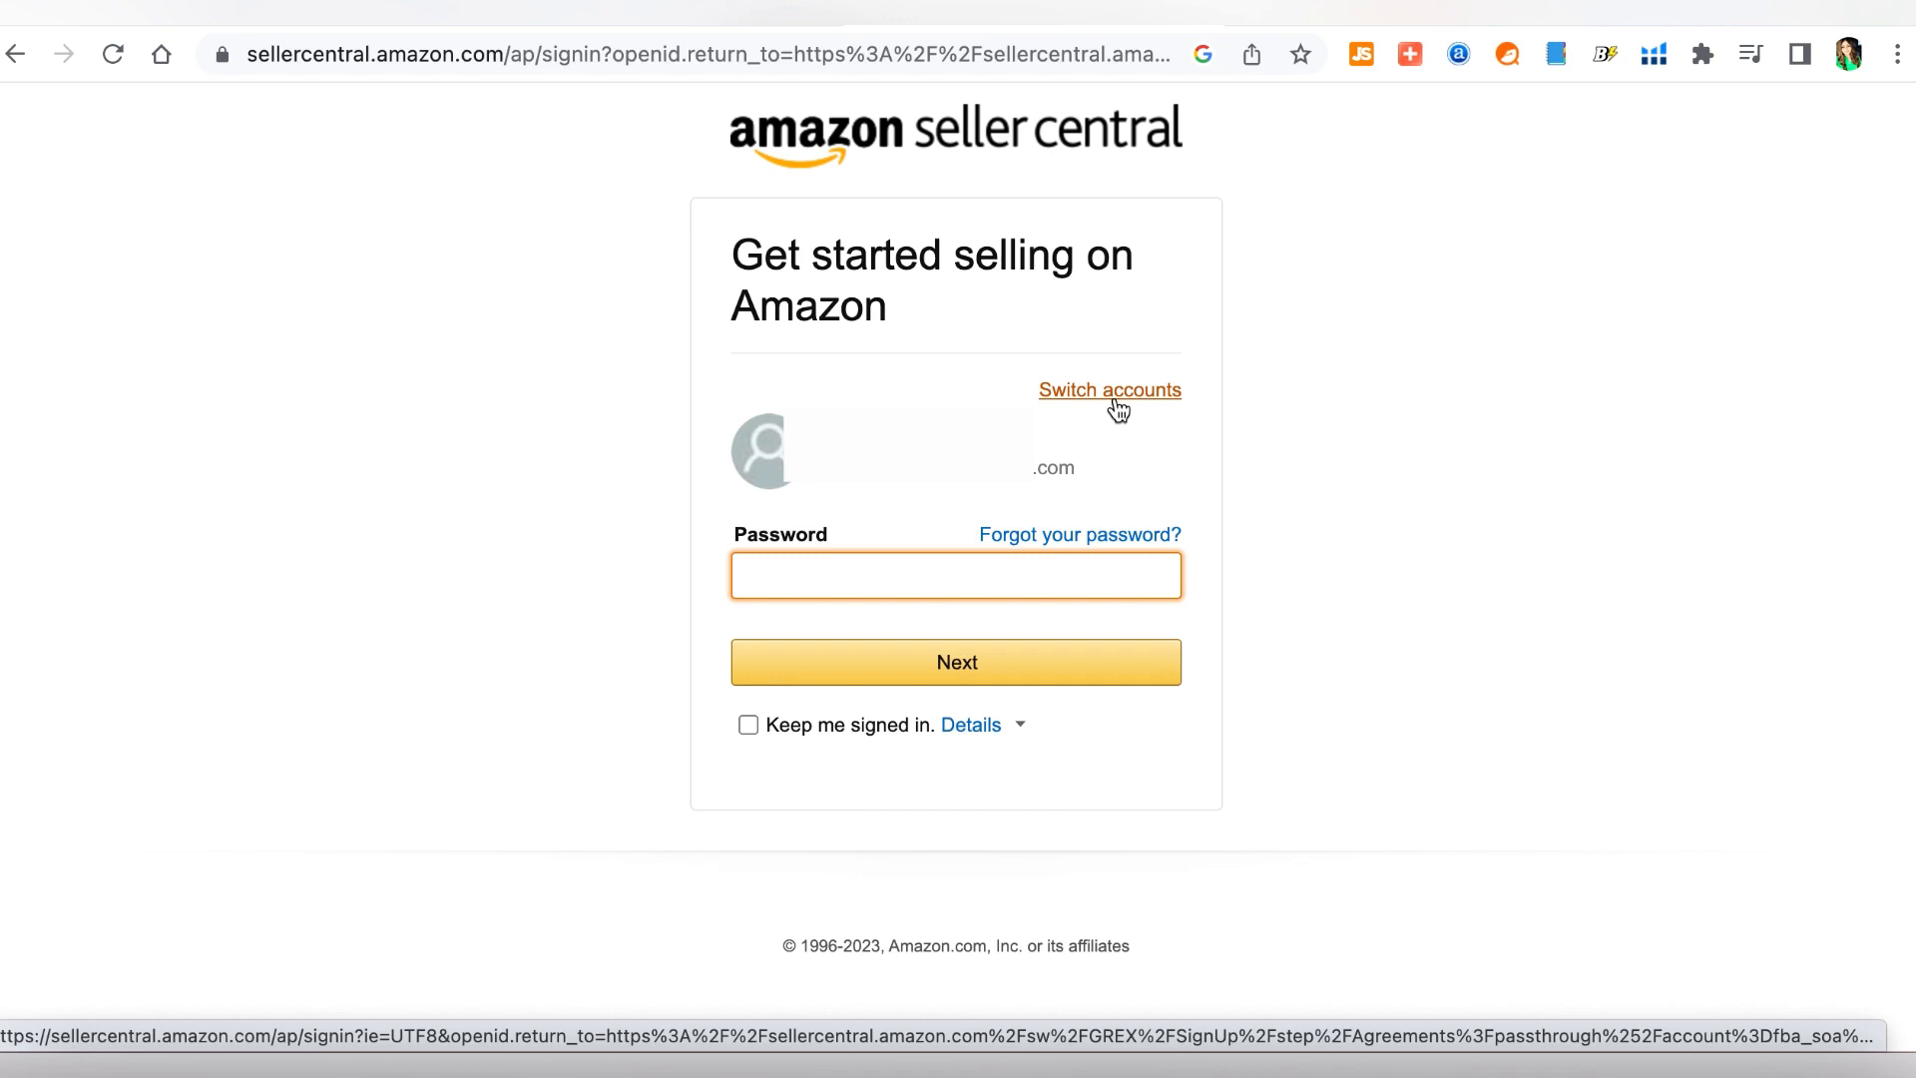
Sign out of the remembered account and start creating a new Amazon account.
{"action": "left_click", "coordinate": [1118, 391]}
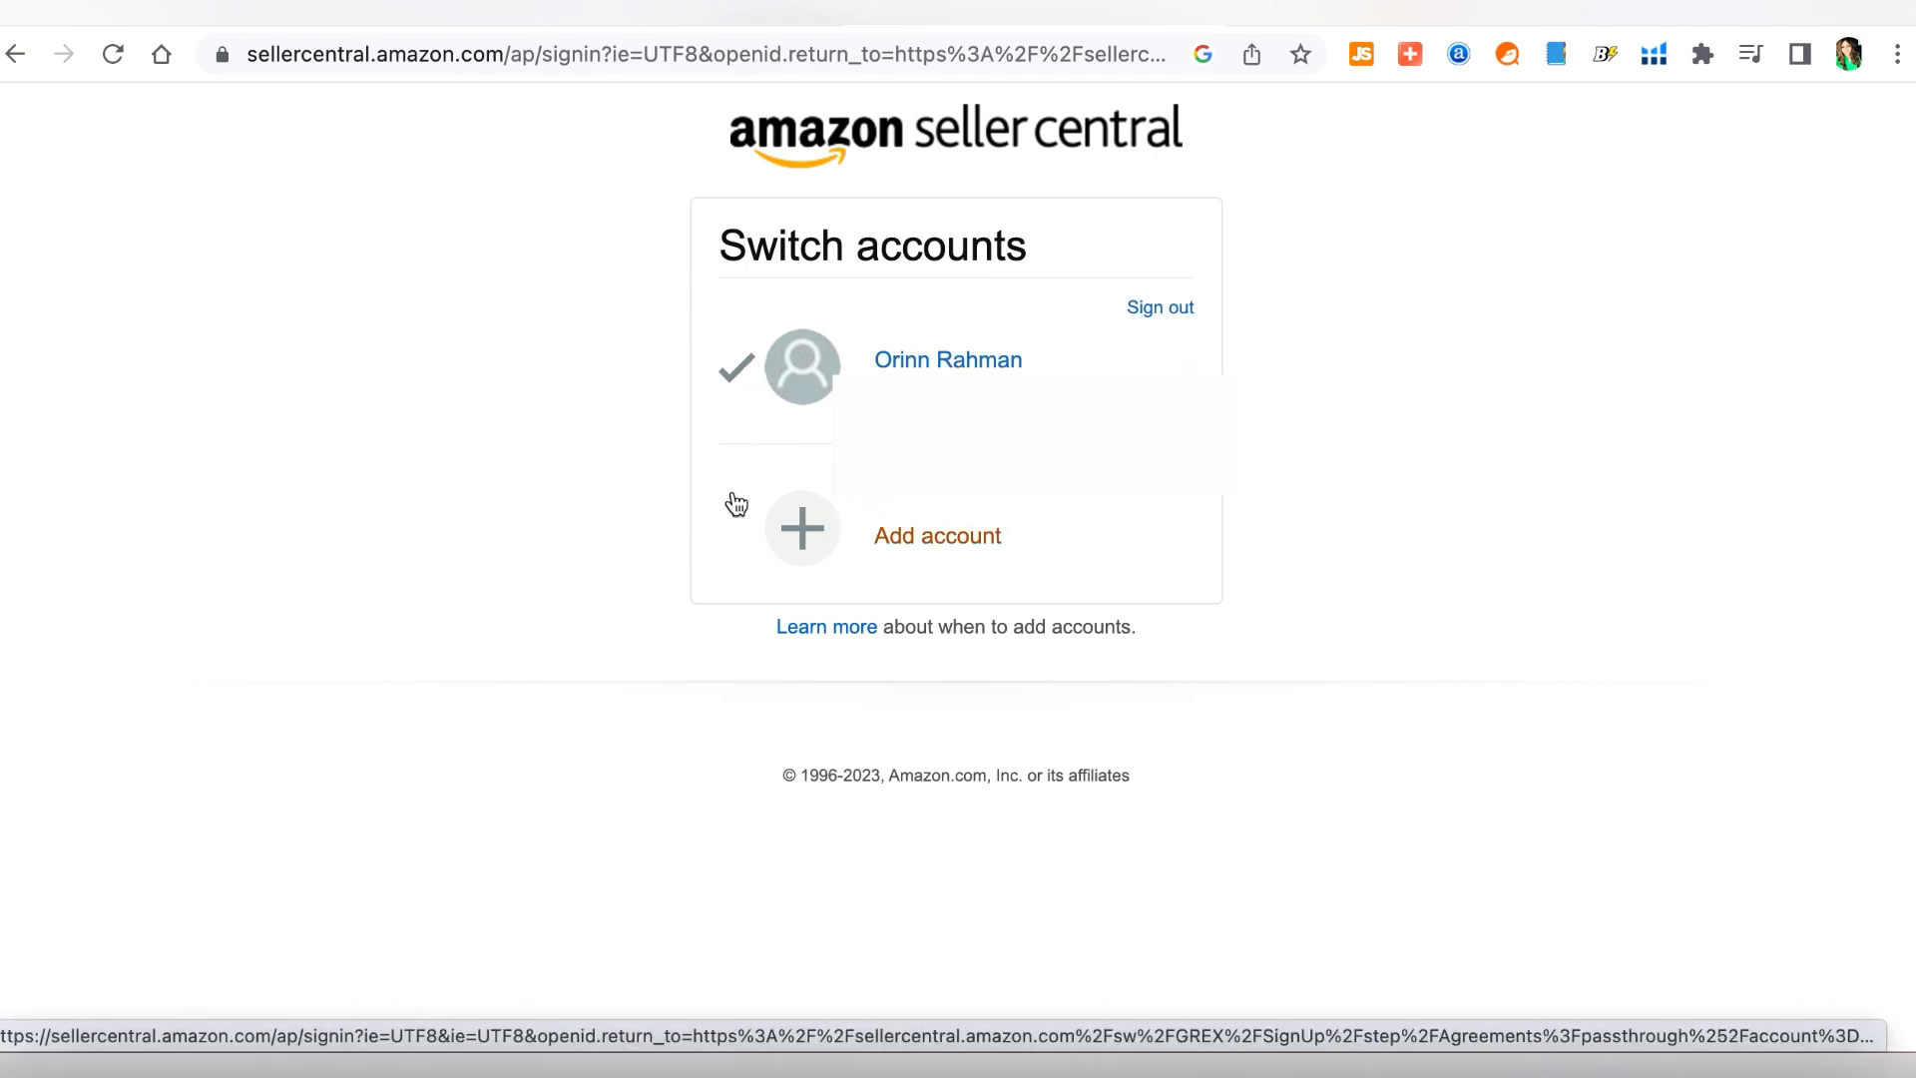
{"action": "left_click", "coordinate": [1173, 312]}
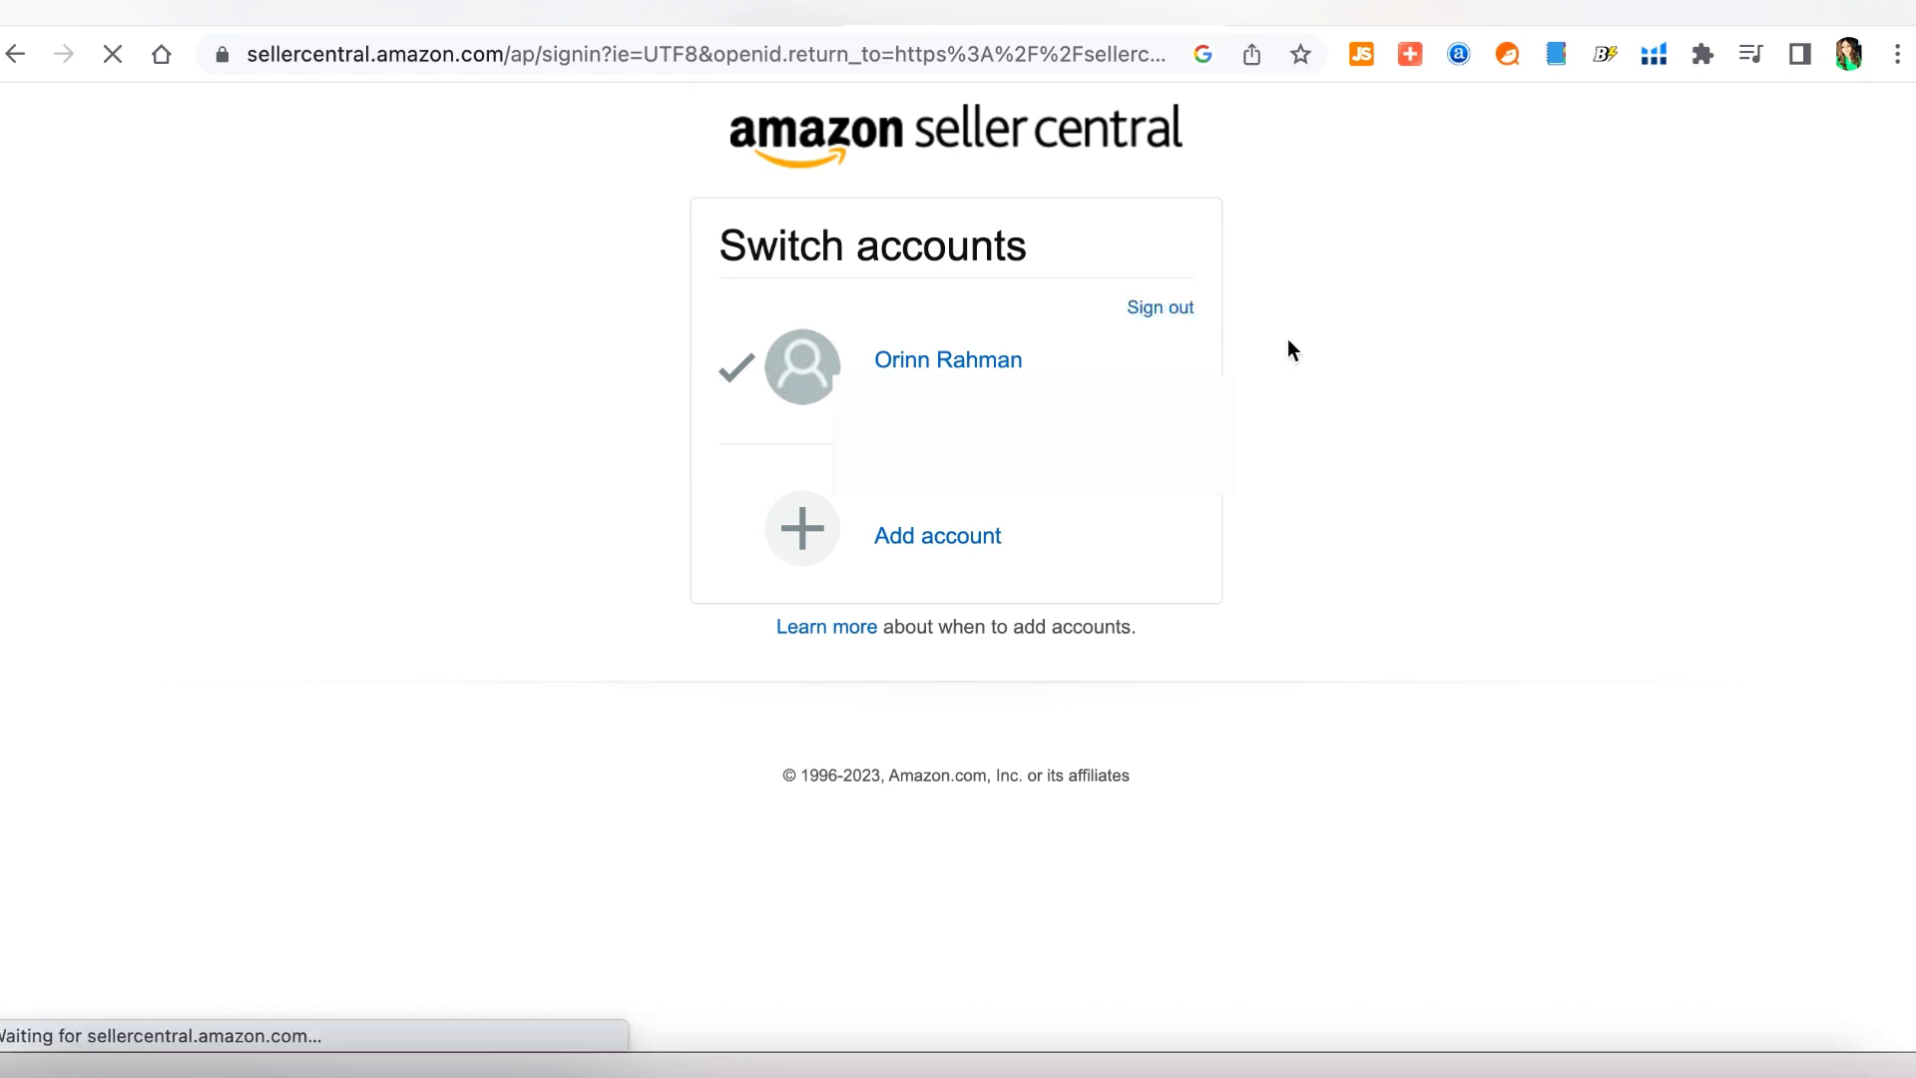
{"action": "left_click", "coordinate": [1472, 427]}
{"action": "scroll", "coordinate": [272, 498], "scroll_direction": "up", "scroll_amount": 2}
{"action": "scroll", "coordinate": [272, 497], "scroll_direction": "down", "scroll_amount": 2}
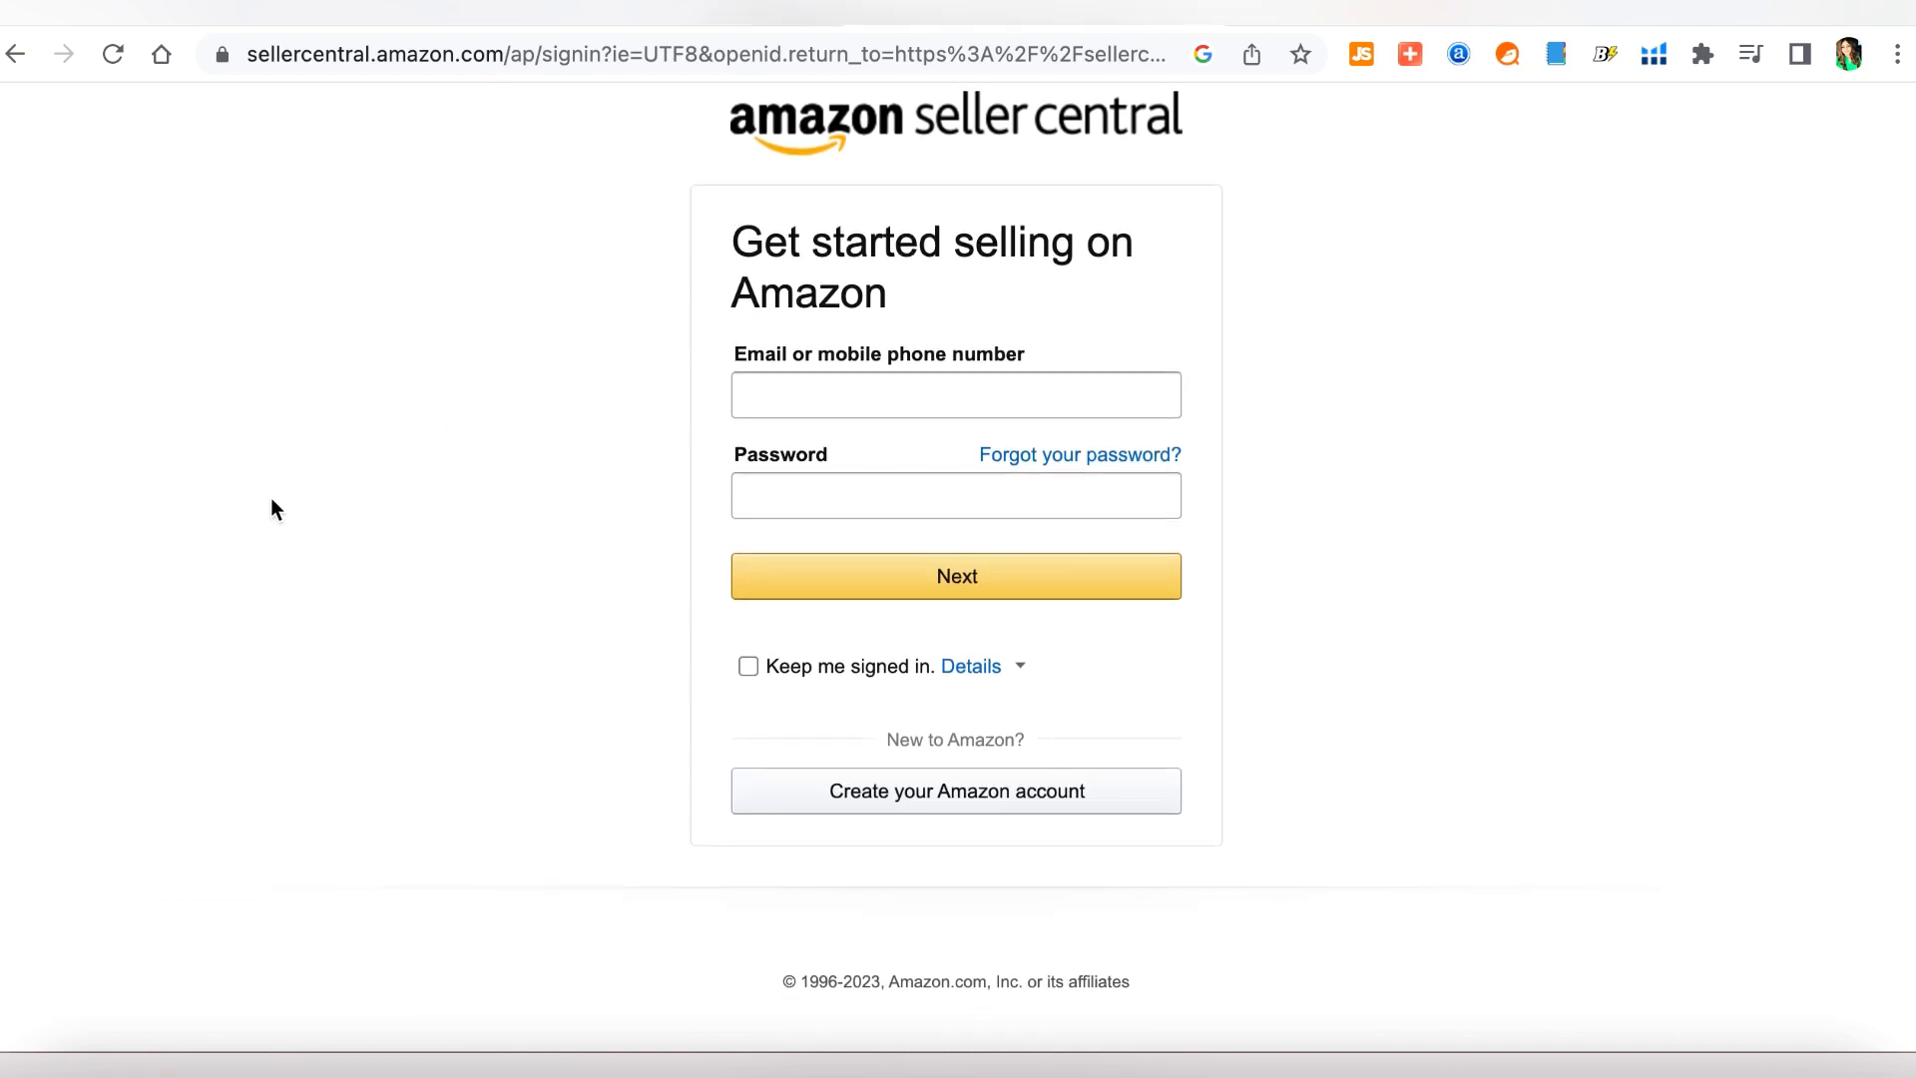
{"action": "left_click", "coordinate": [966, 817]}
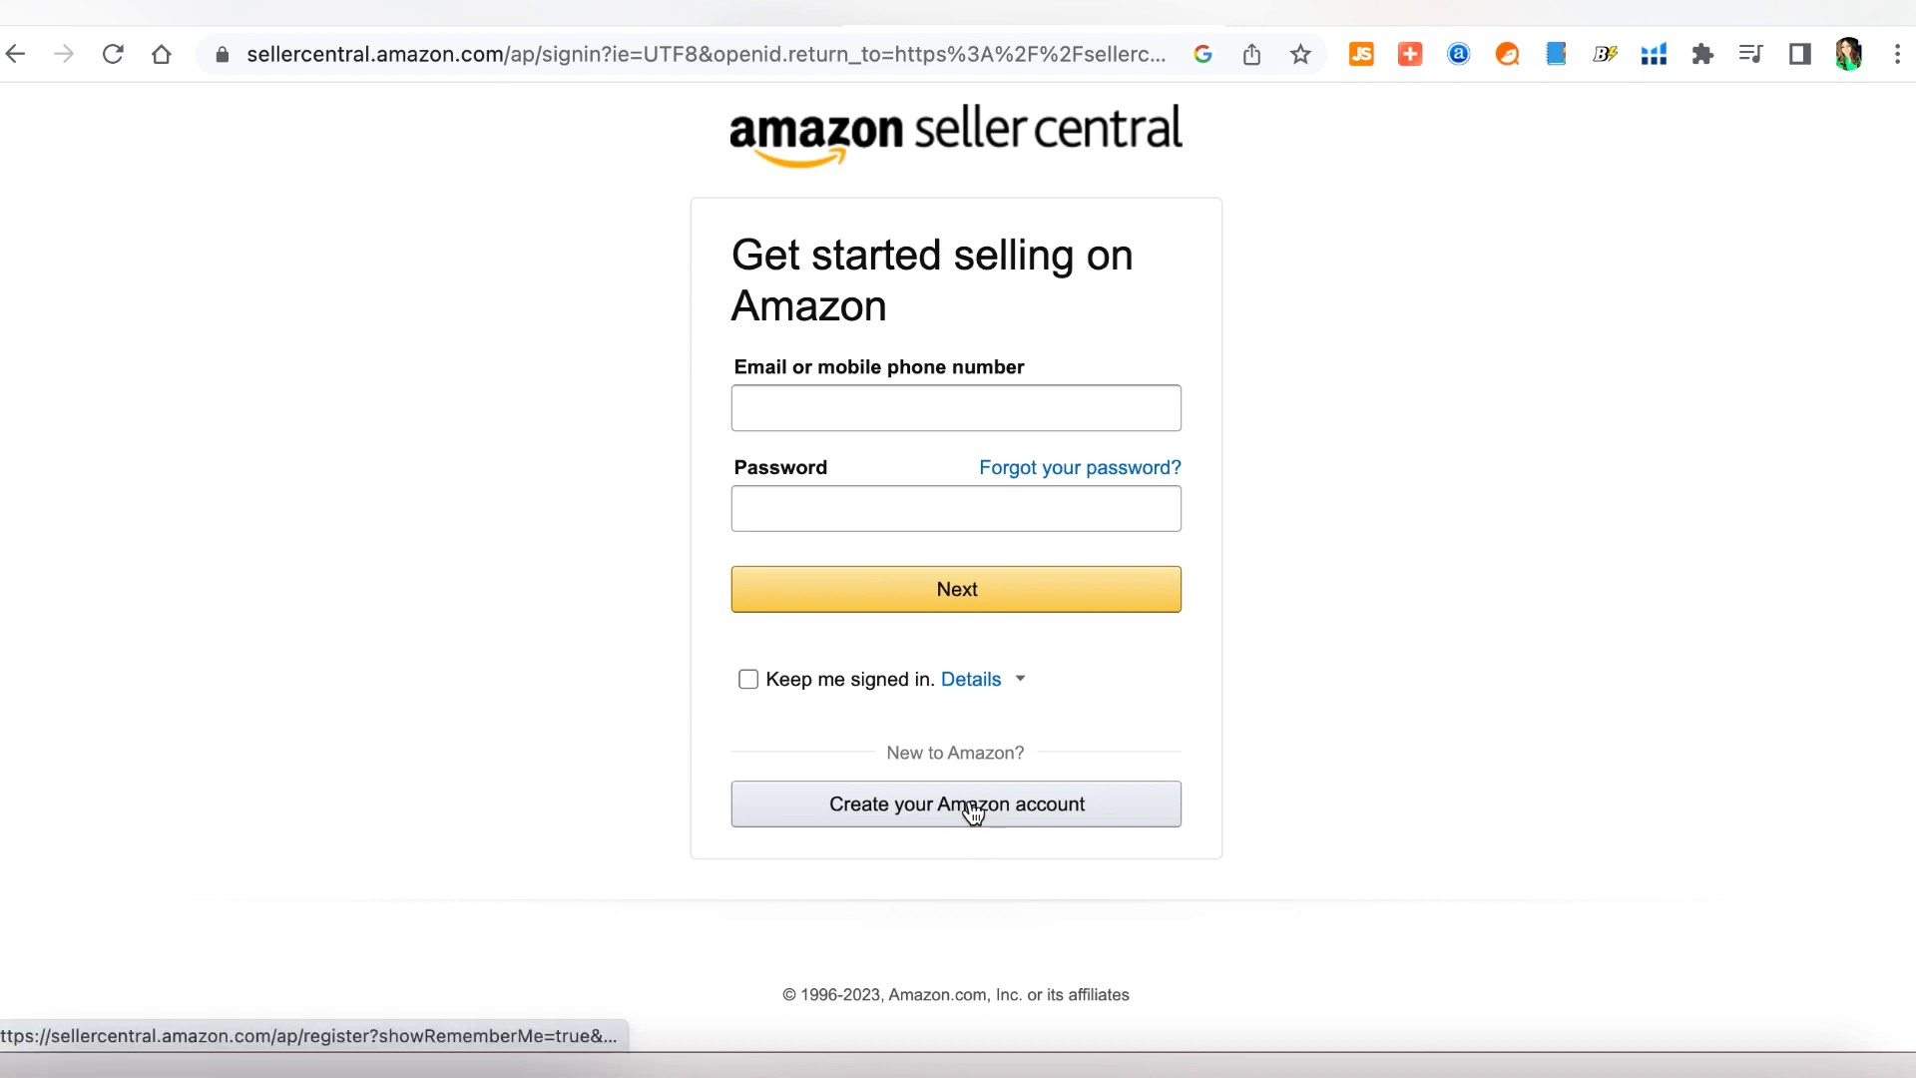
{"action": "left_click", "coordinate": [973, 807]}
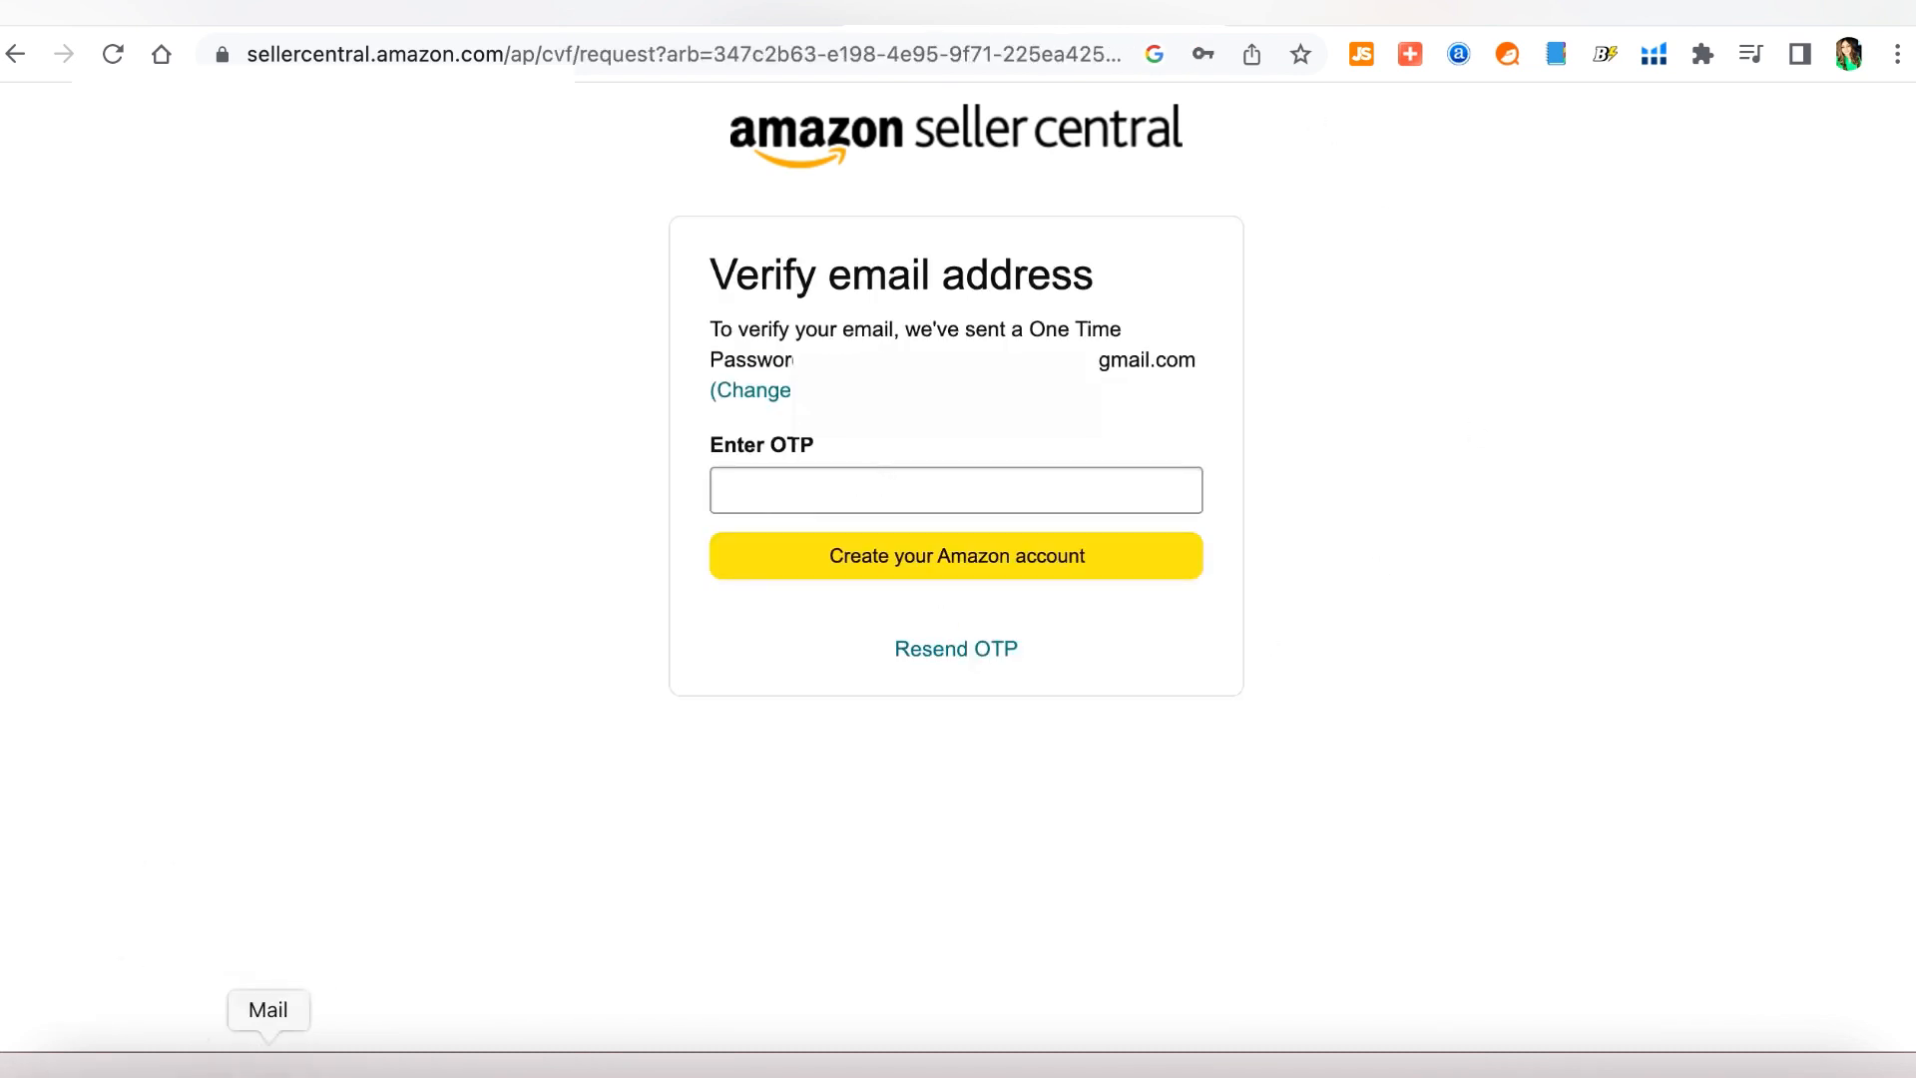
Switch to Mail for the one-time password, paste it into the Enter OTP field and submit it to create the Amazon account.
{"action": "left_click", "coordinate": [267, 1064]}
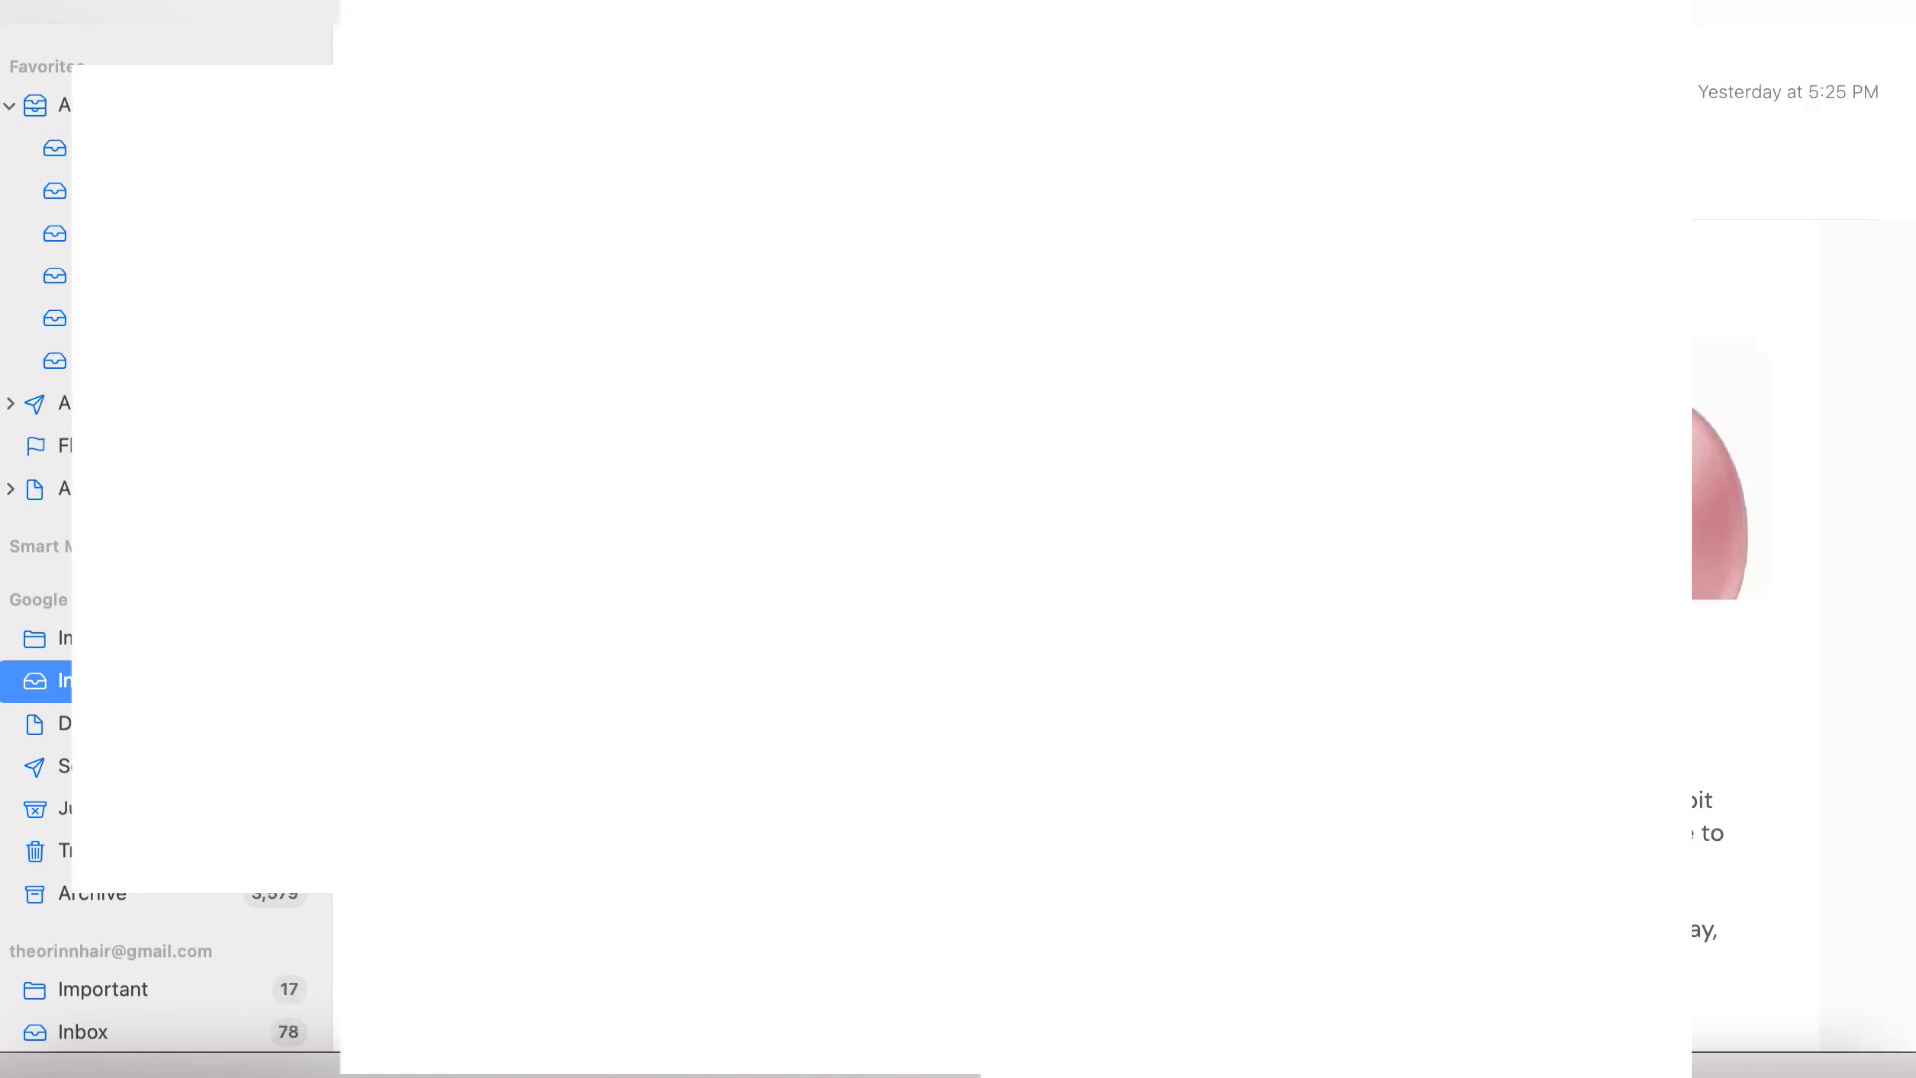
{"action": "left_click", "coordinate": [140, 362]}
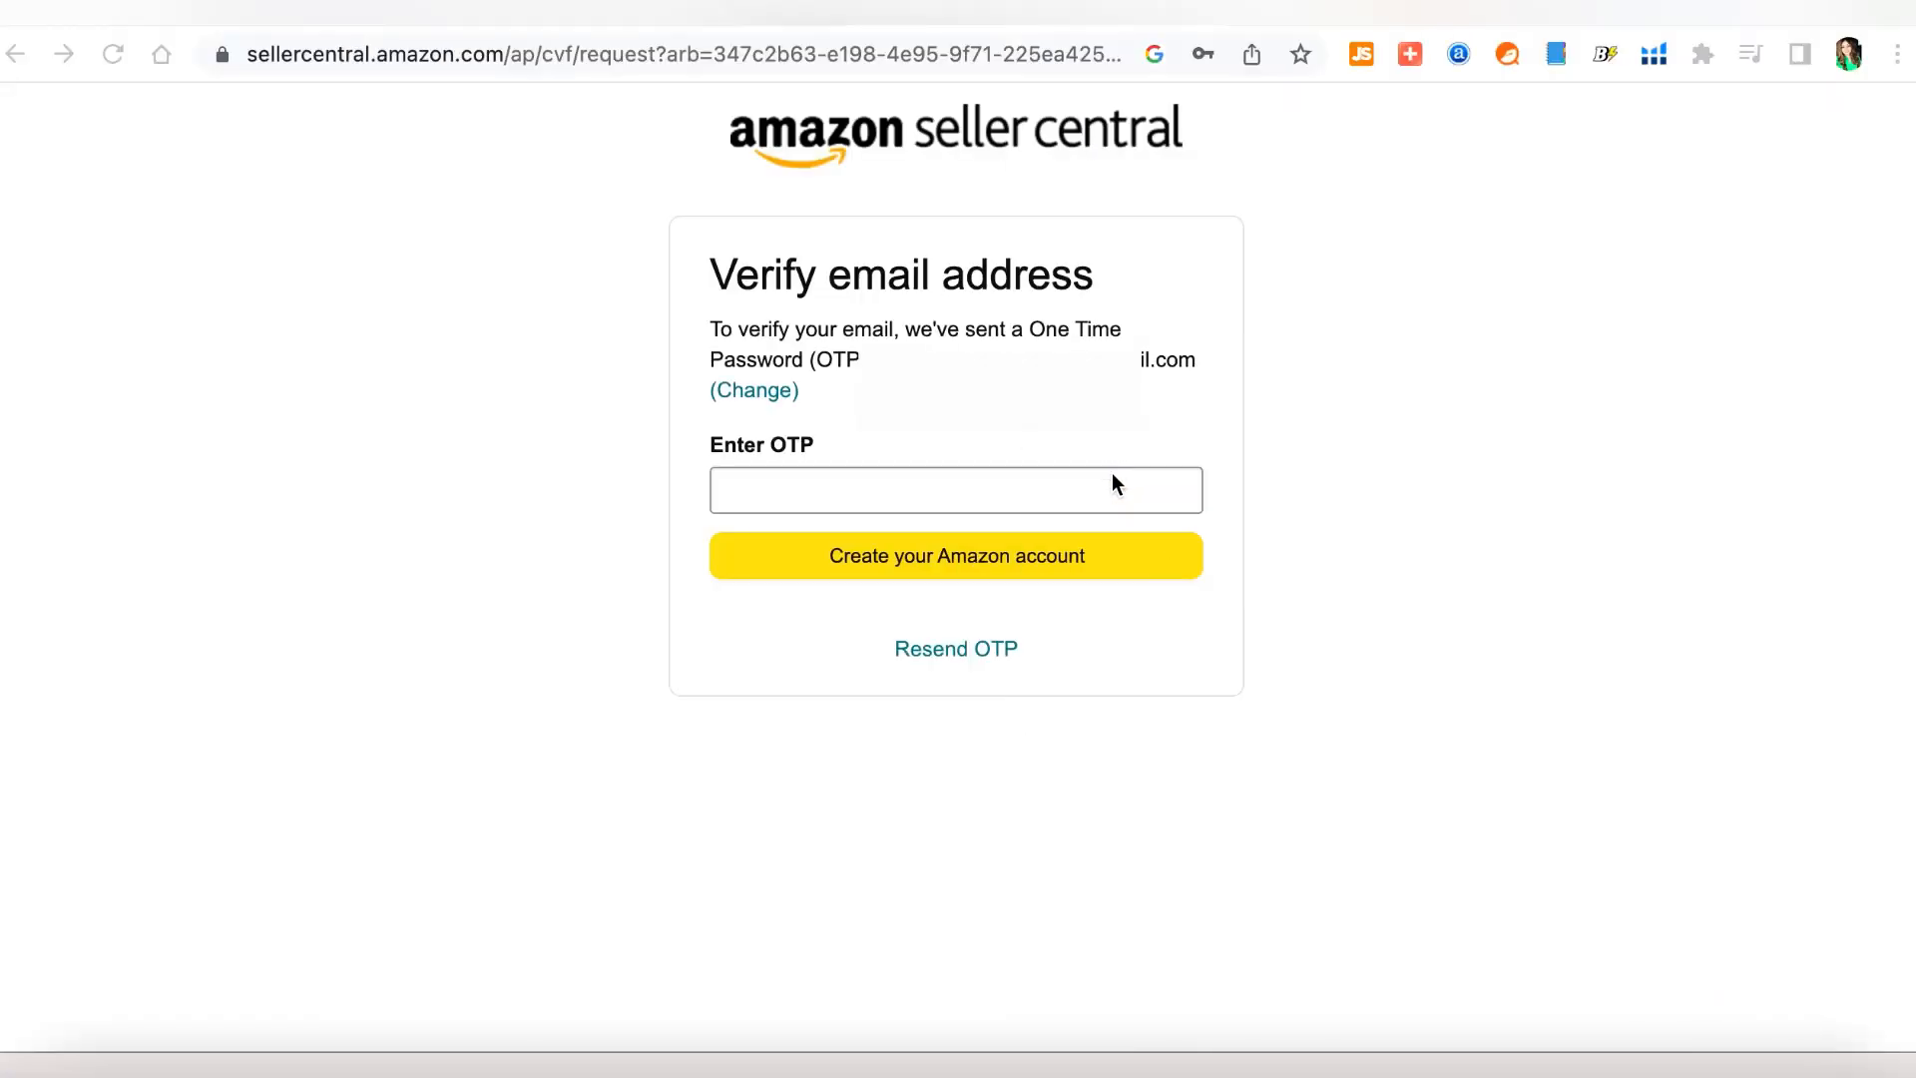
{"action": "left_click", "coordinate": [1112, 489]}
{"action": "key", "text": "super+v"}
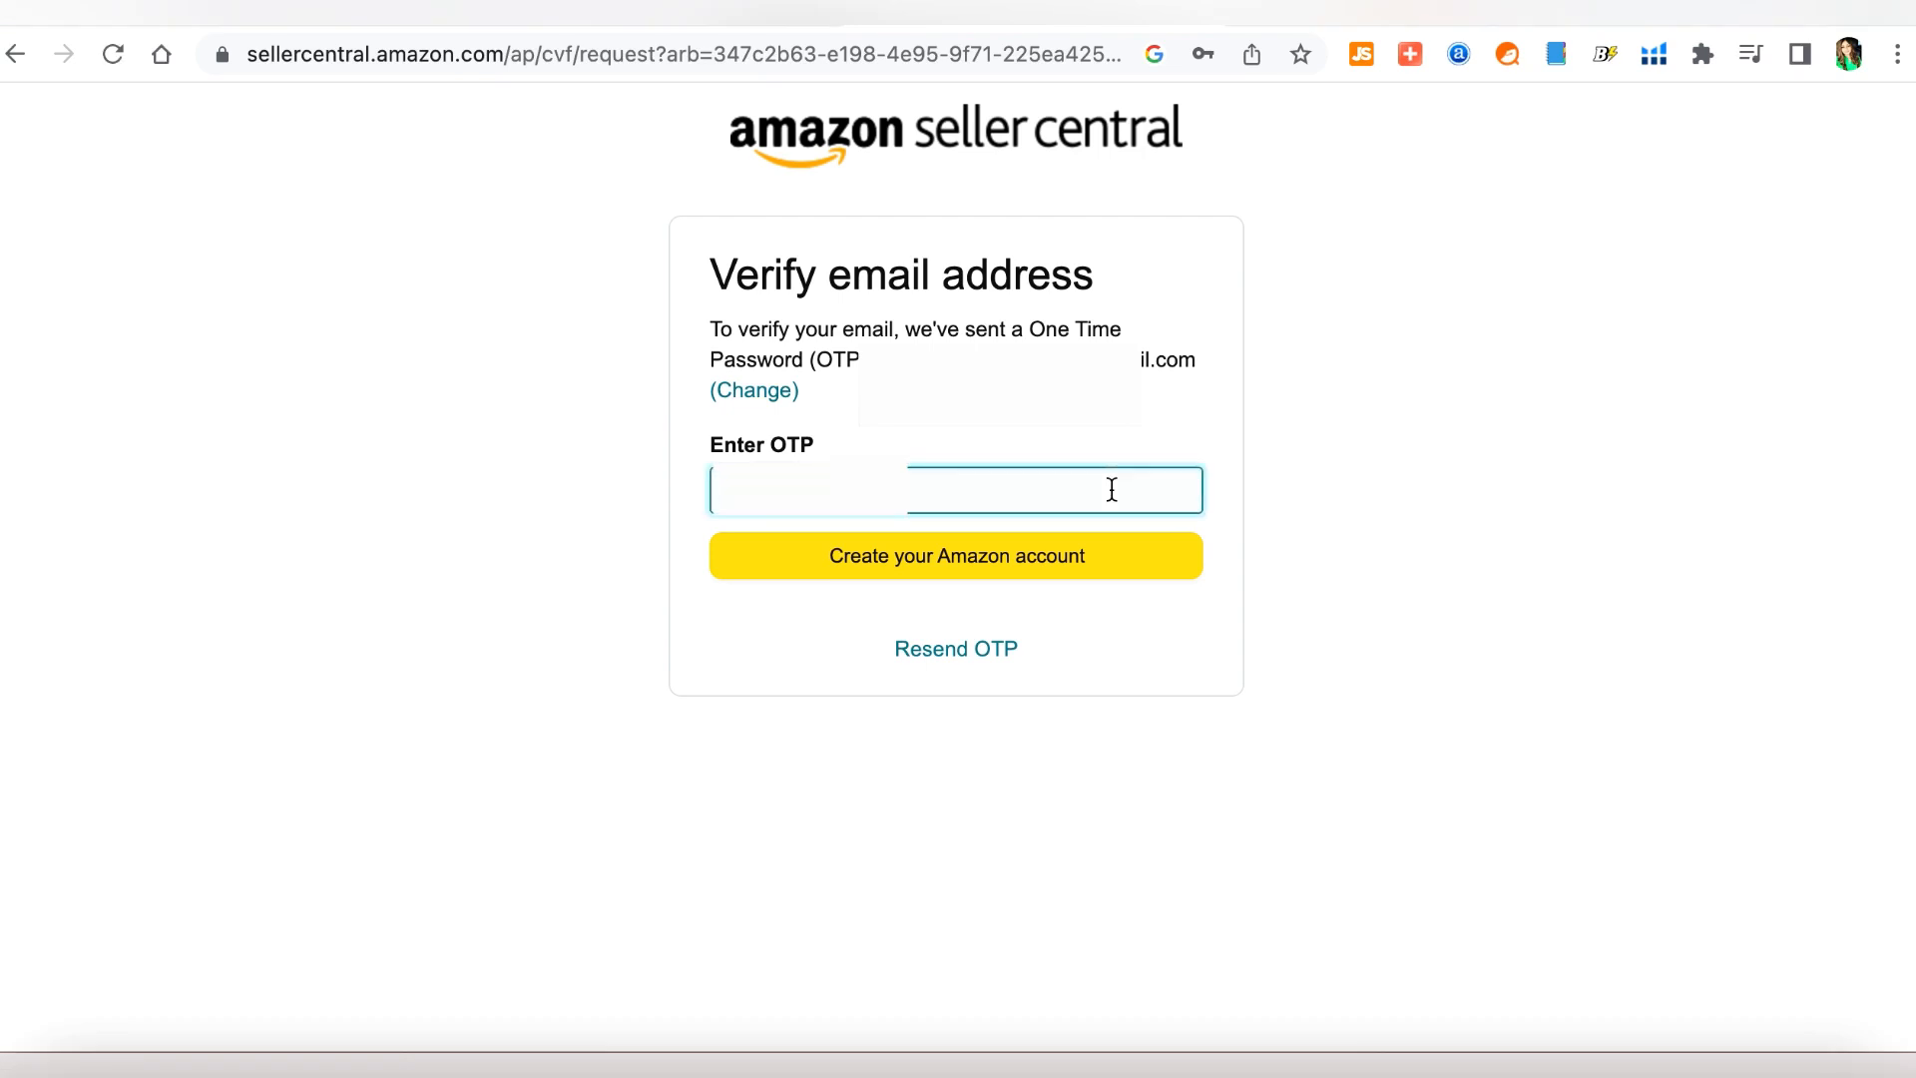
{"action": "left_click", "coordinate": [1091, 571]}
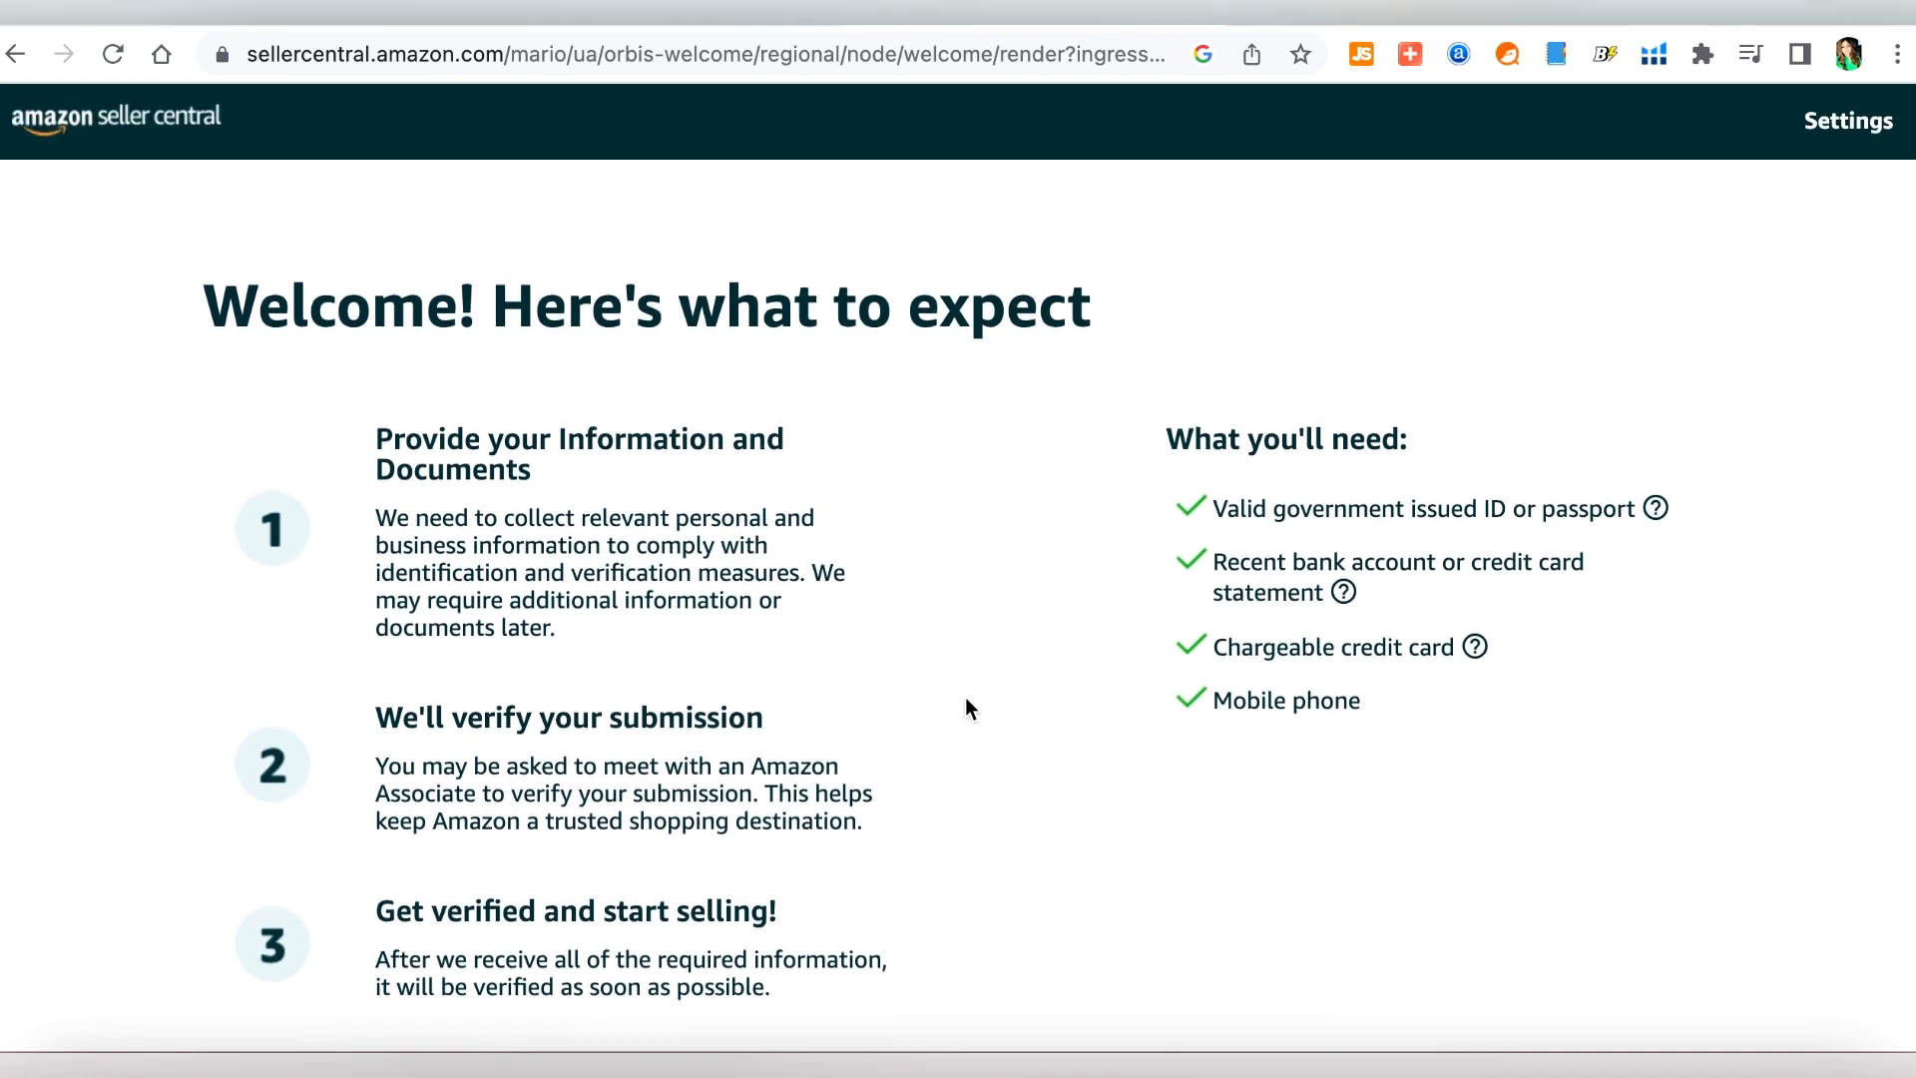
Review the registration steps and required documents, and begin the seller registration.
{"action": "scroll", "coordinate": [966, 698], "scroll_direction": "down", "scroll_amount": 1}
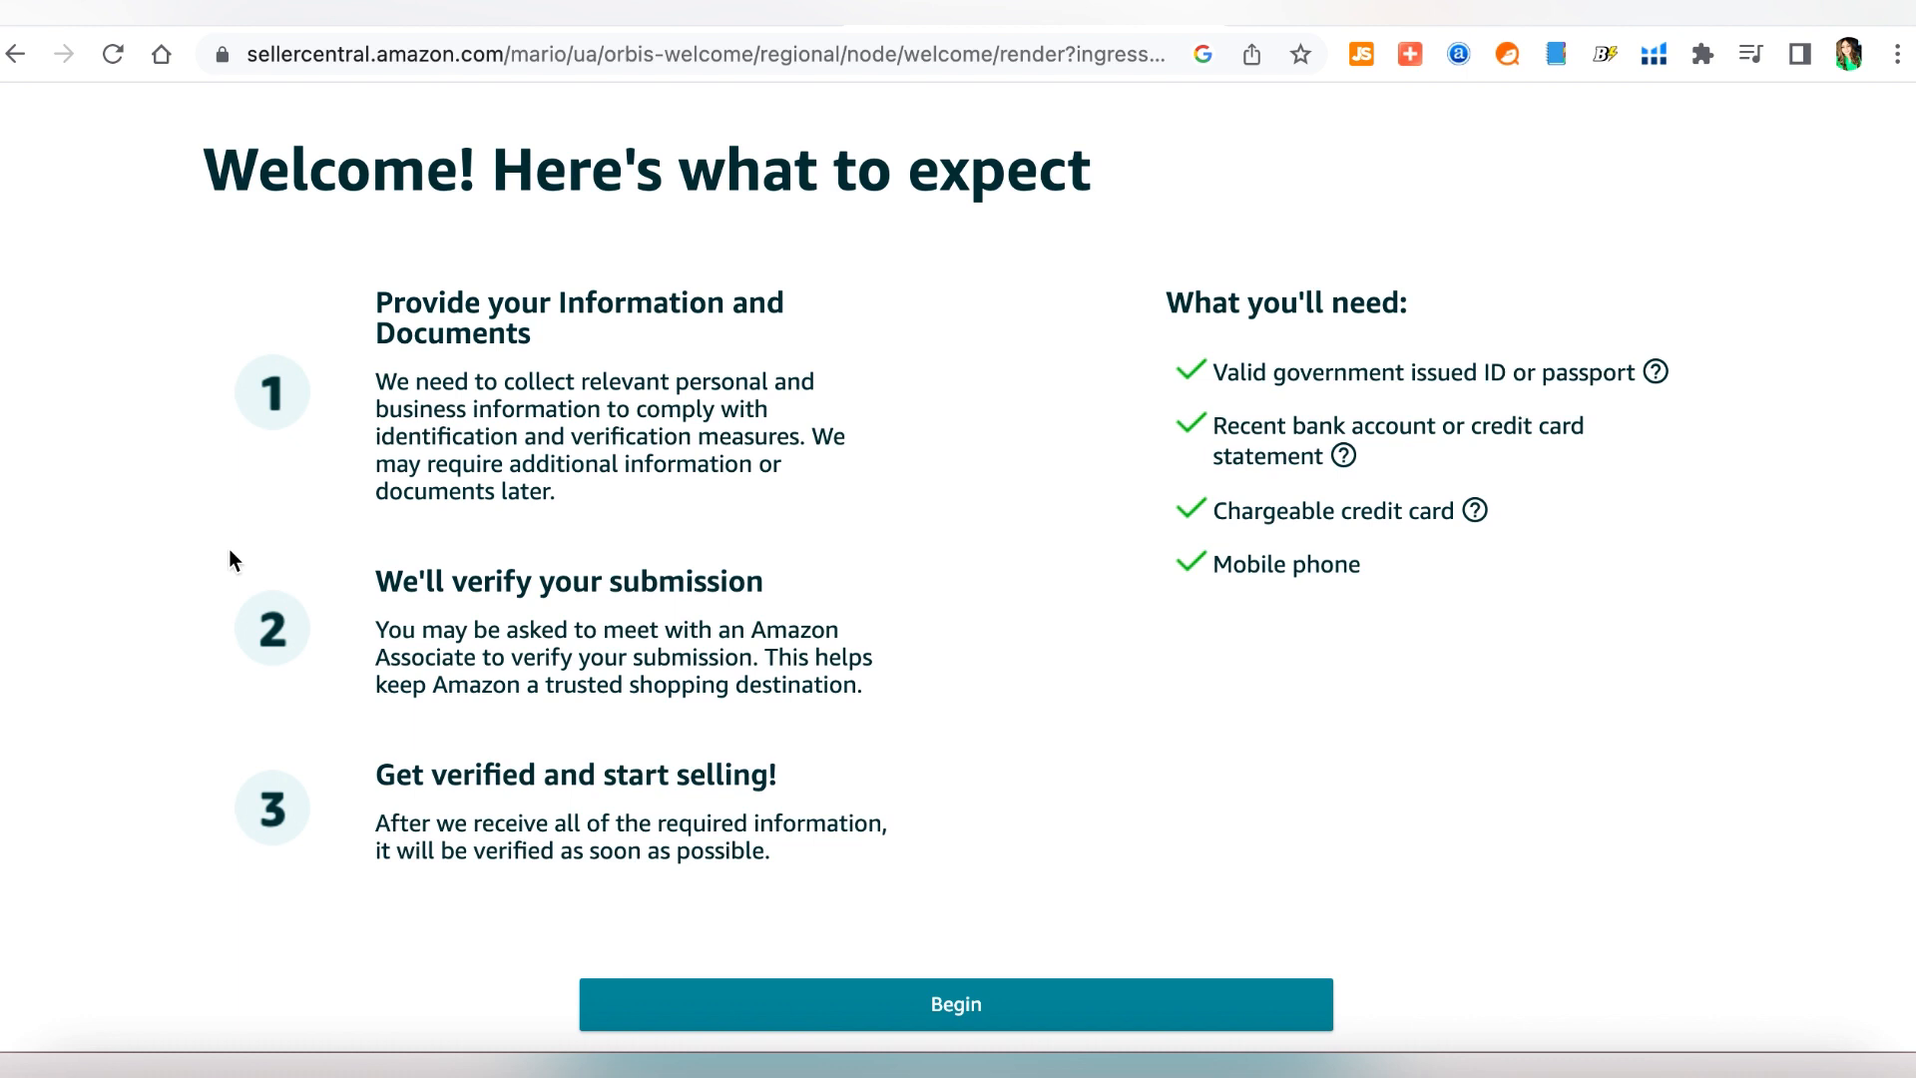
{"action": "scroll", "coordinate": [230, 550], "scroll_direction": "down", "scroll_amount": 1}
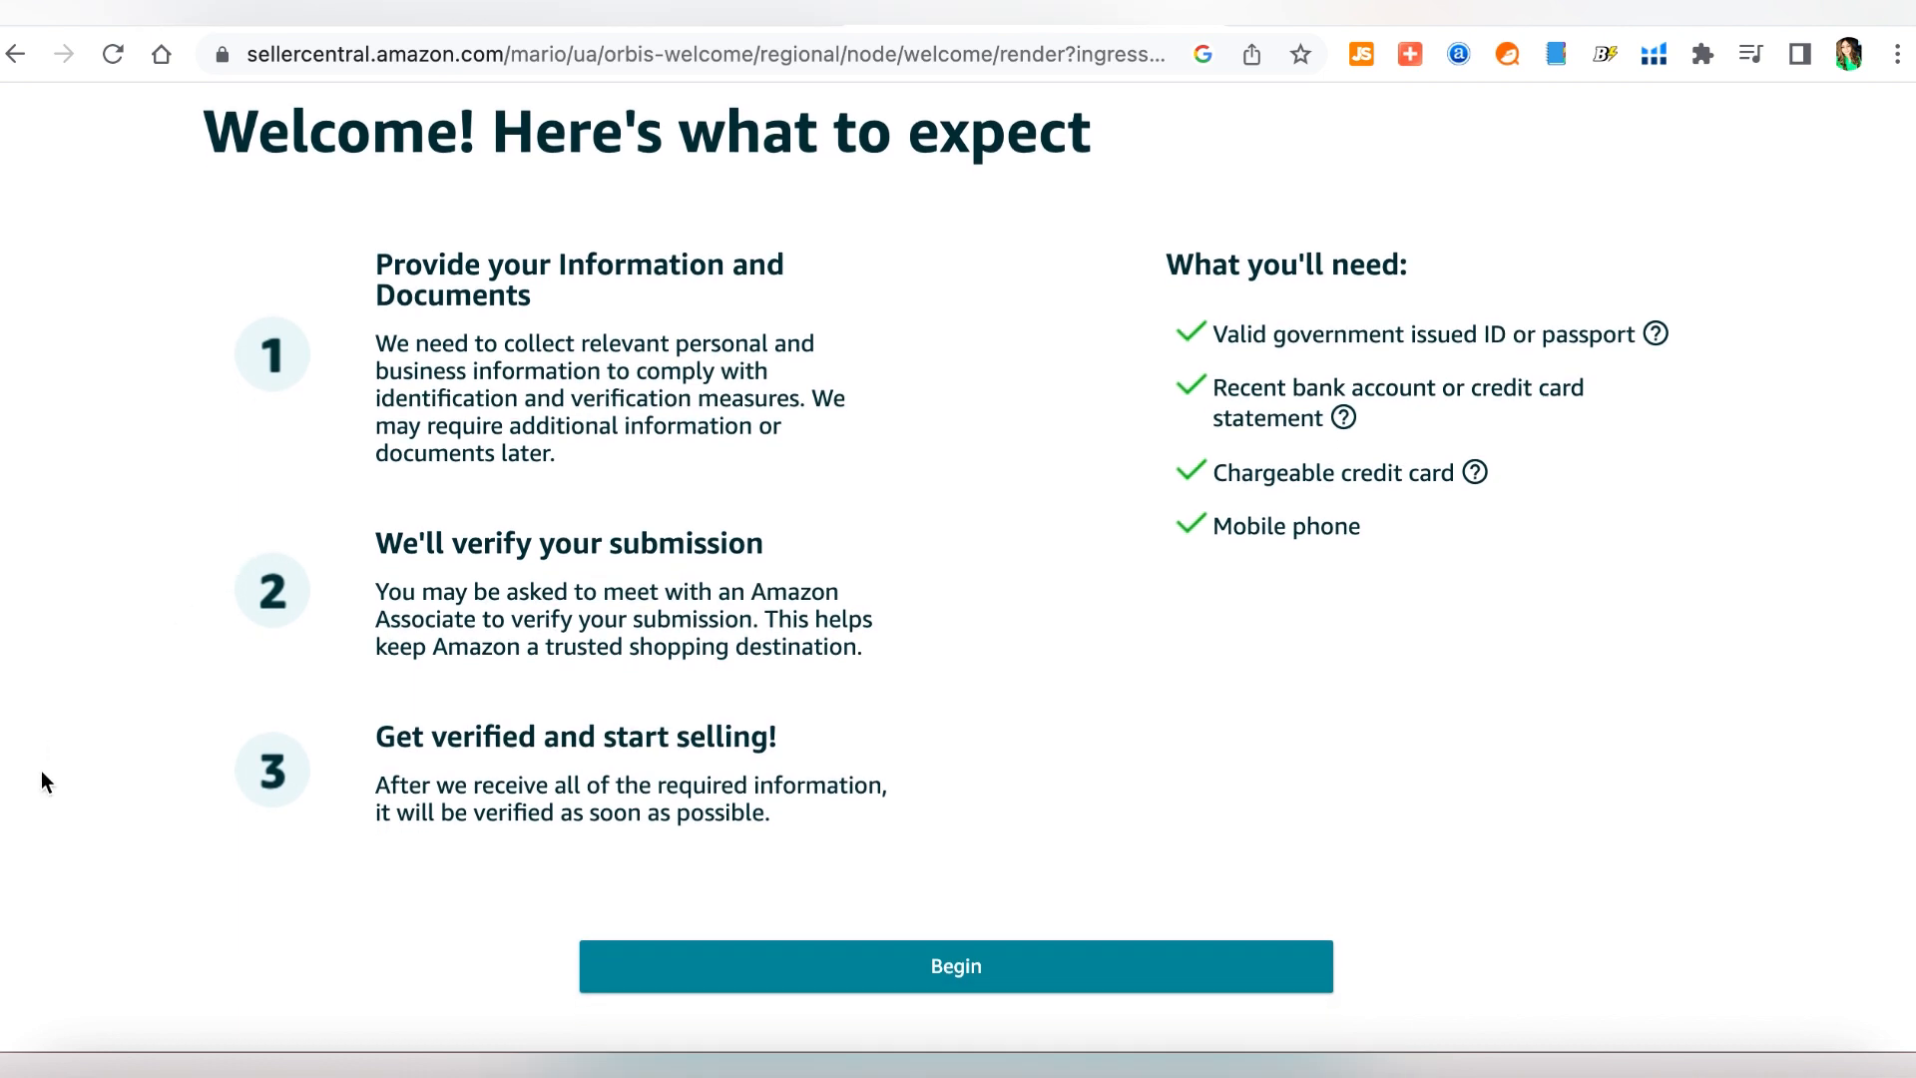
{"action": "scroll", "coordinate": [40, 771], "scroll_direction": "down", "scroll_amount": 1}
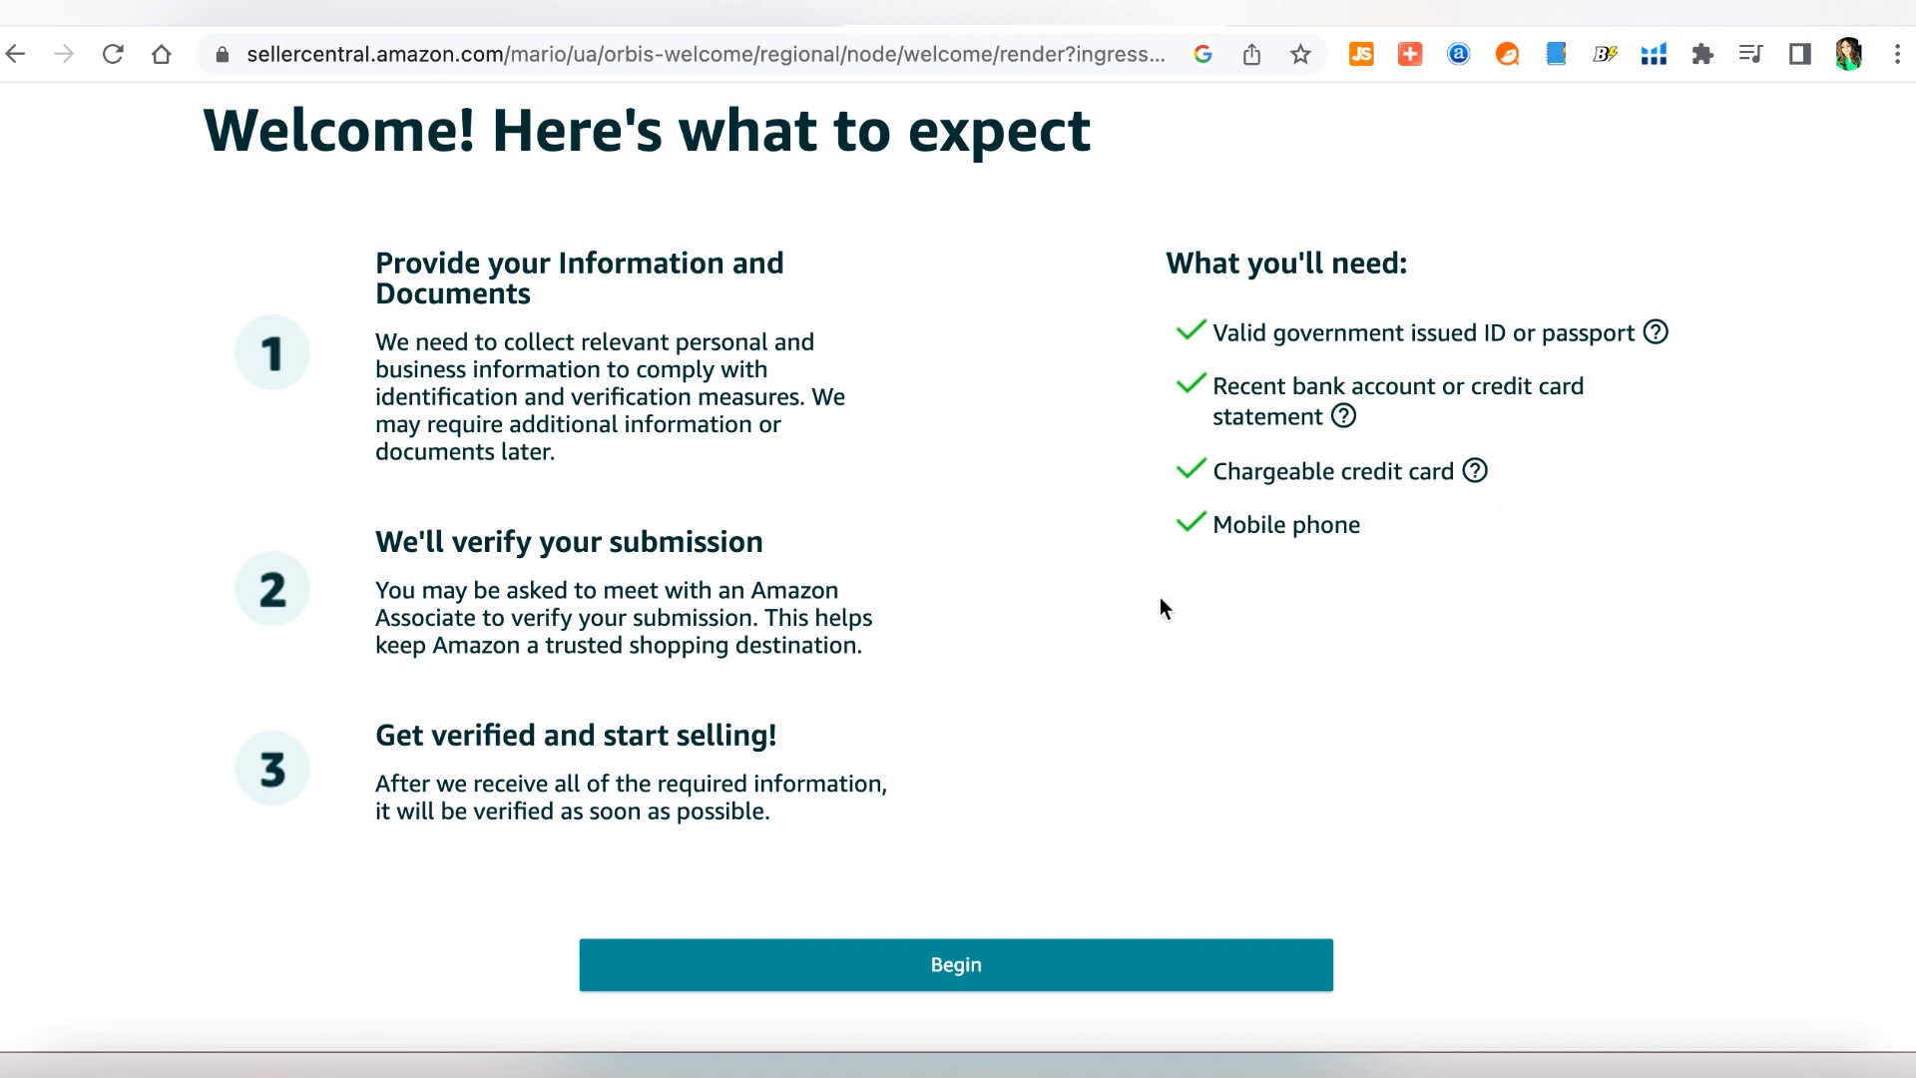
{"action": "left_click", "coordinate": [1199, 964]}
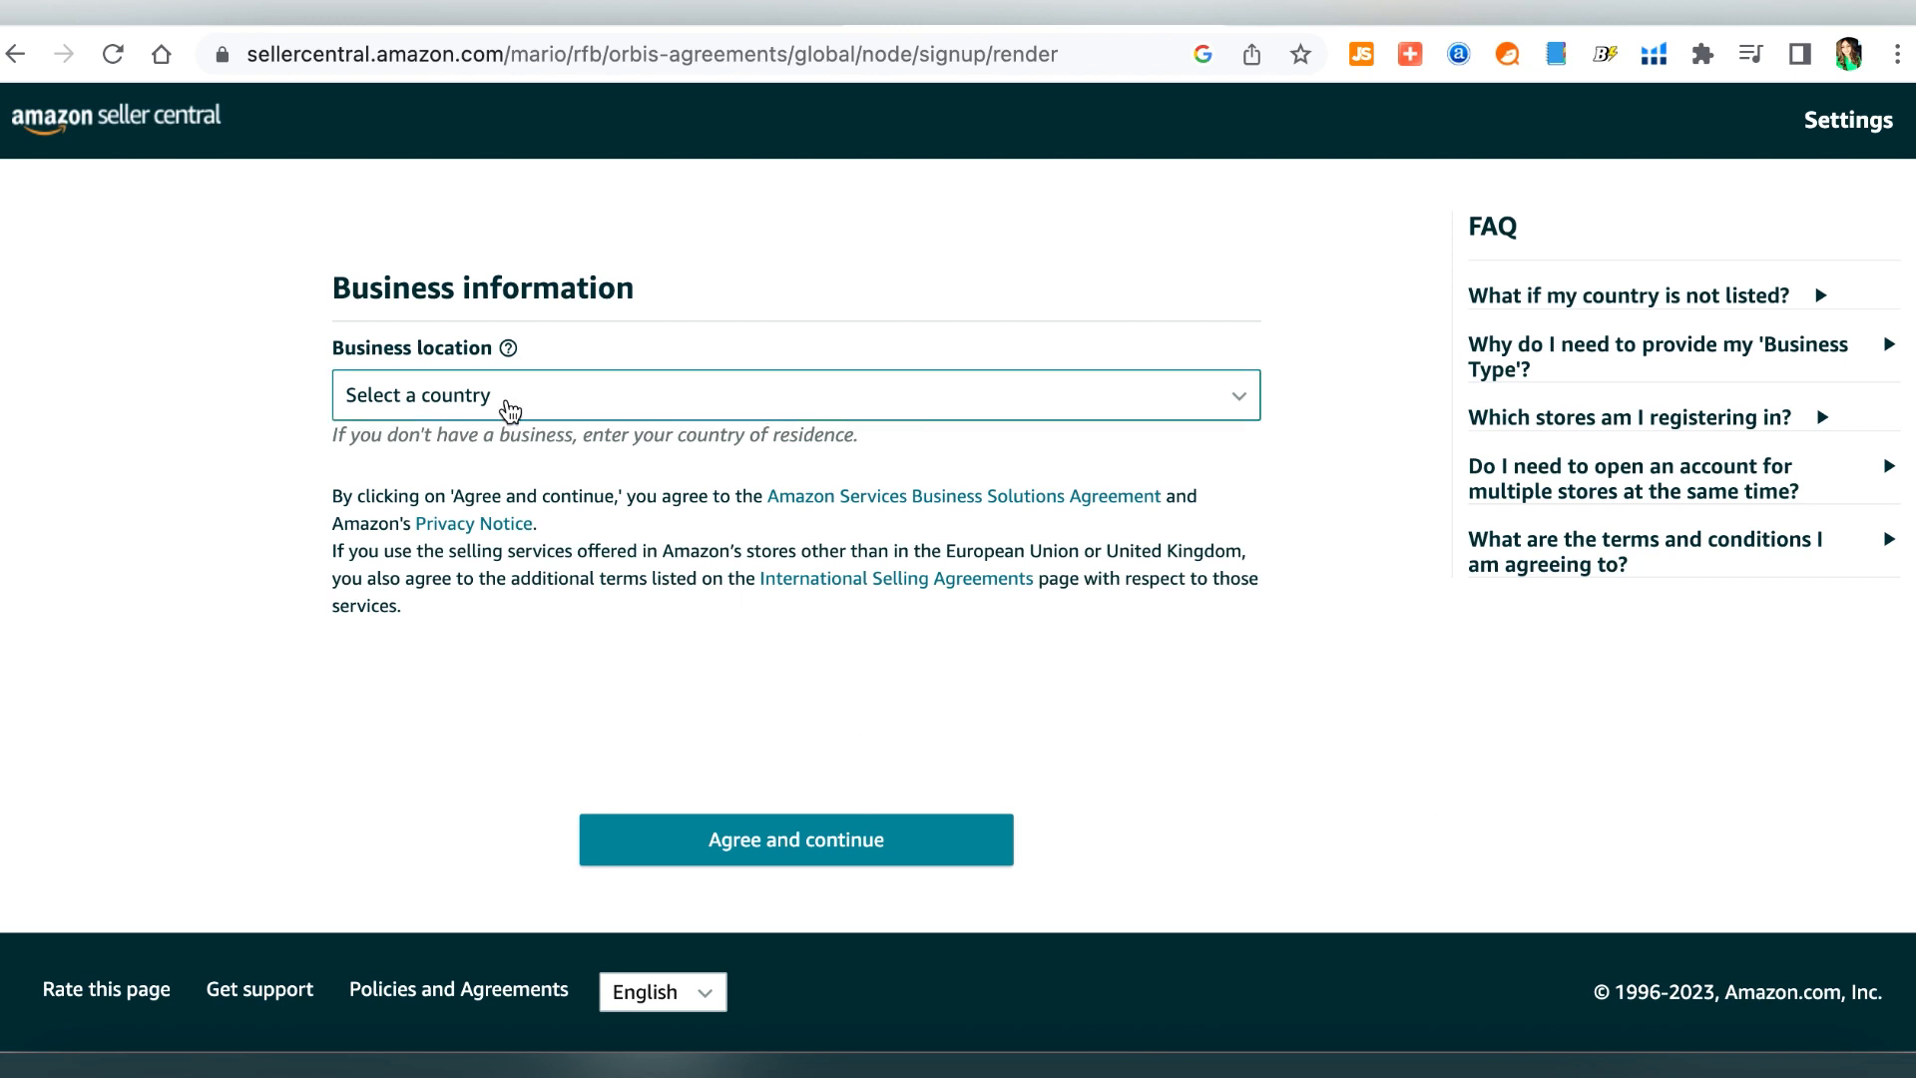
Set the business location to United Arab Emirates and the business type to Privately-owned business.
{"action": "left_click", "coordinate": [1244, 413]}
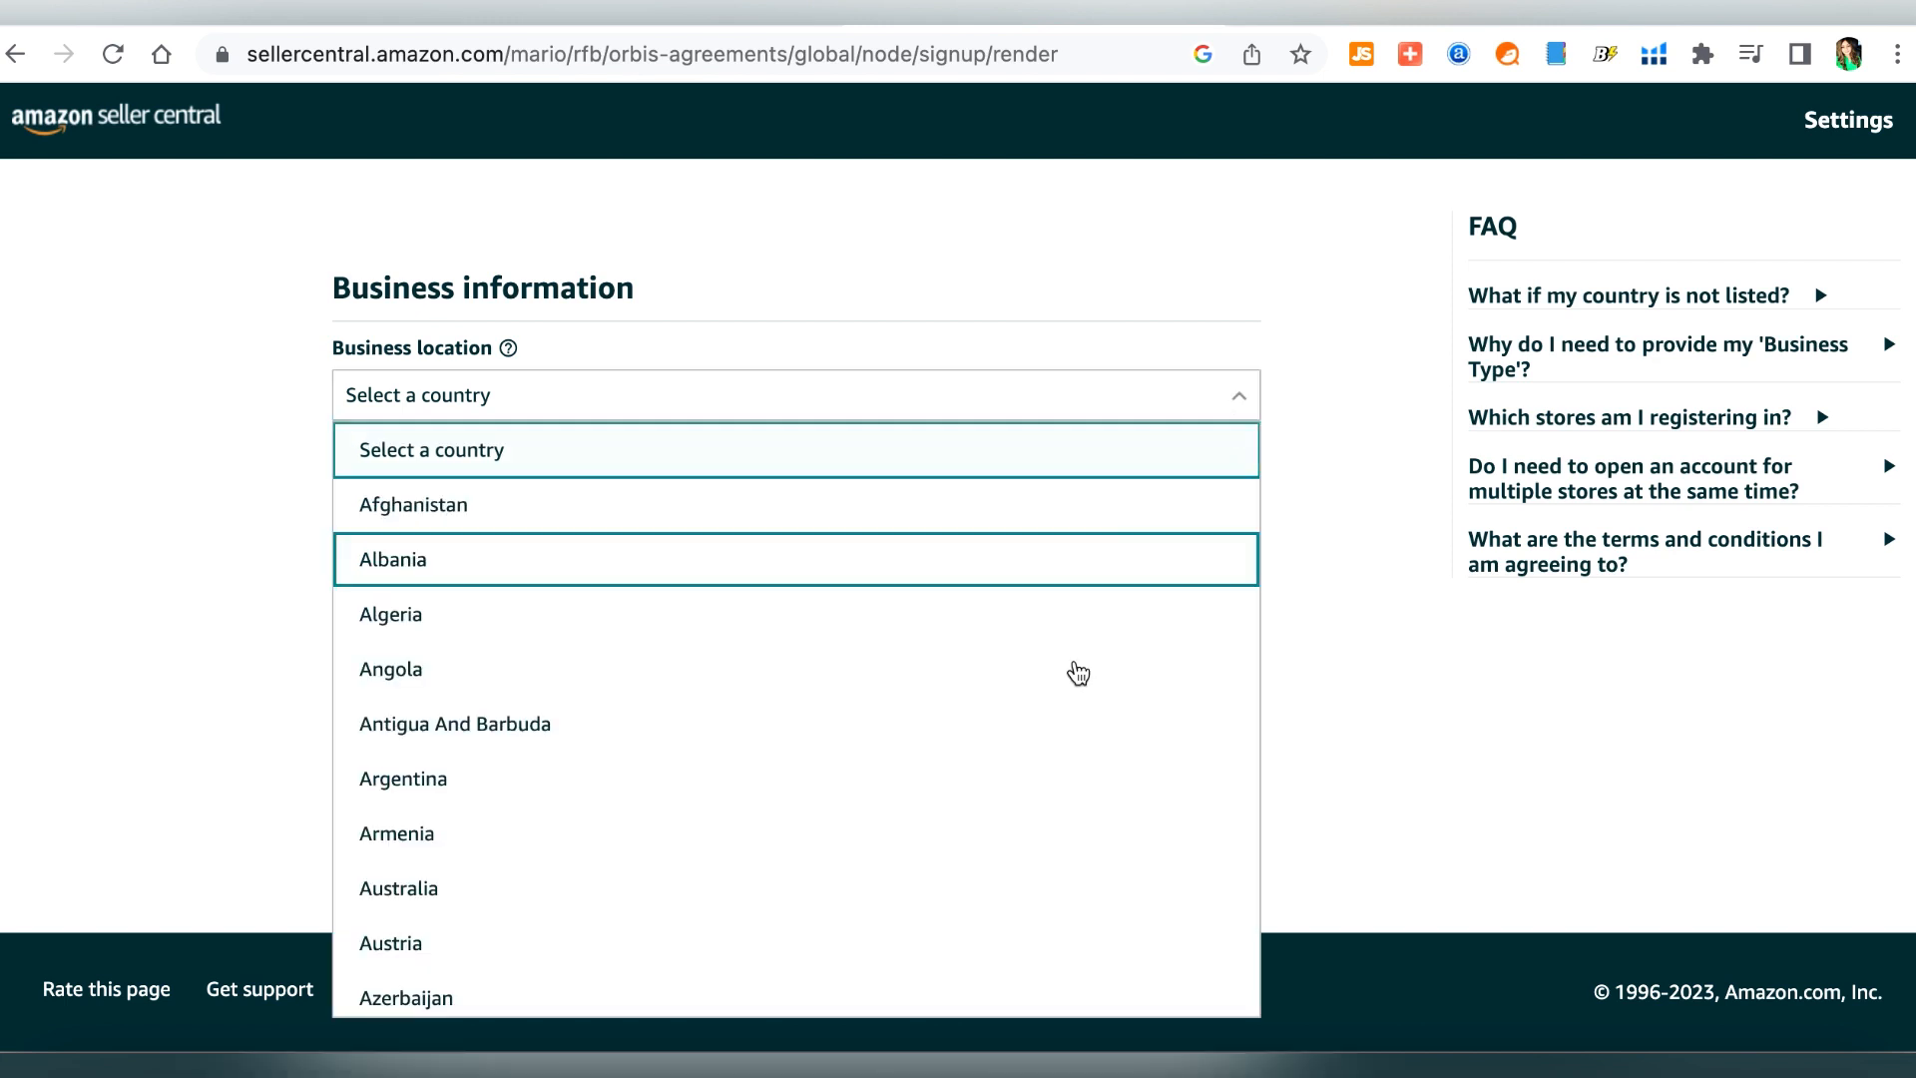
{"action": "scroll", "coordinate": [1008, 805], "scroll_direction": "down", "scroll_amount": 15}
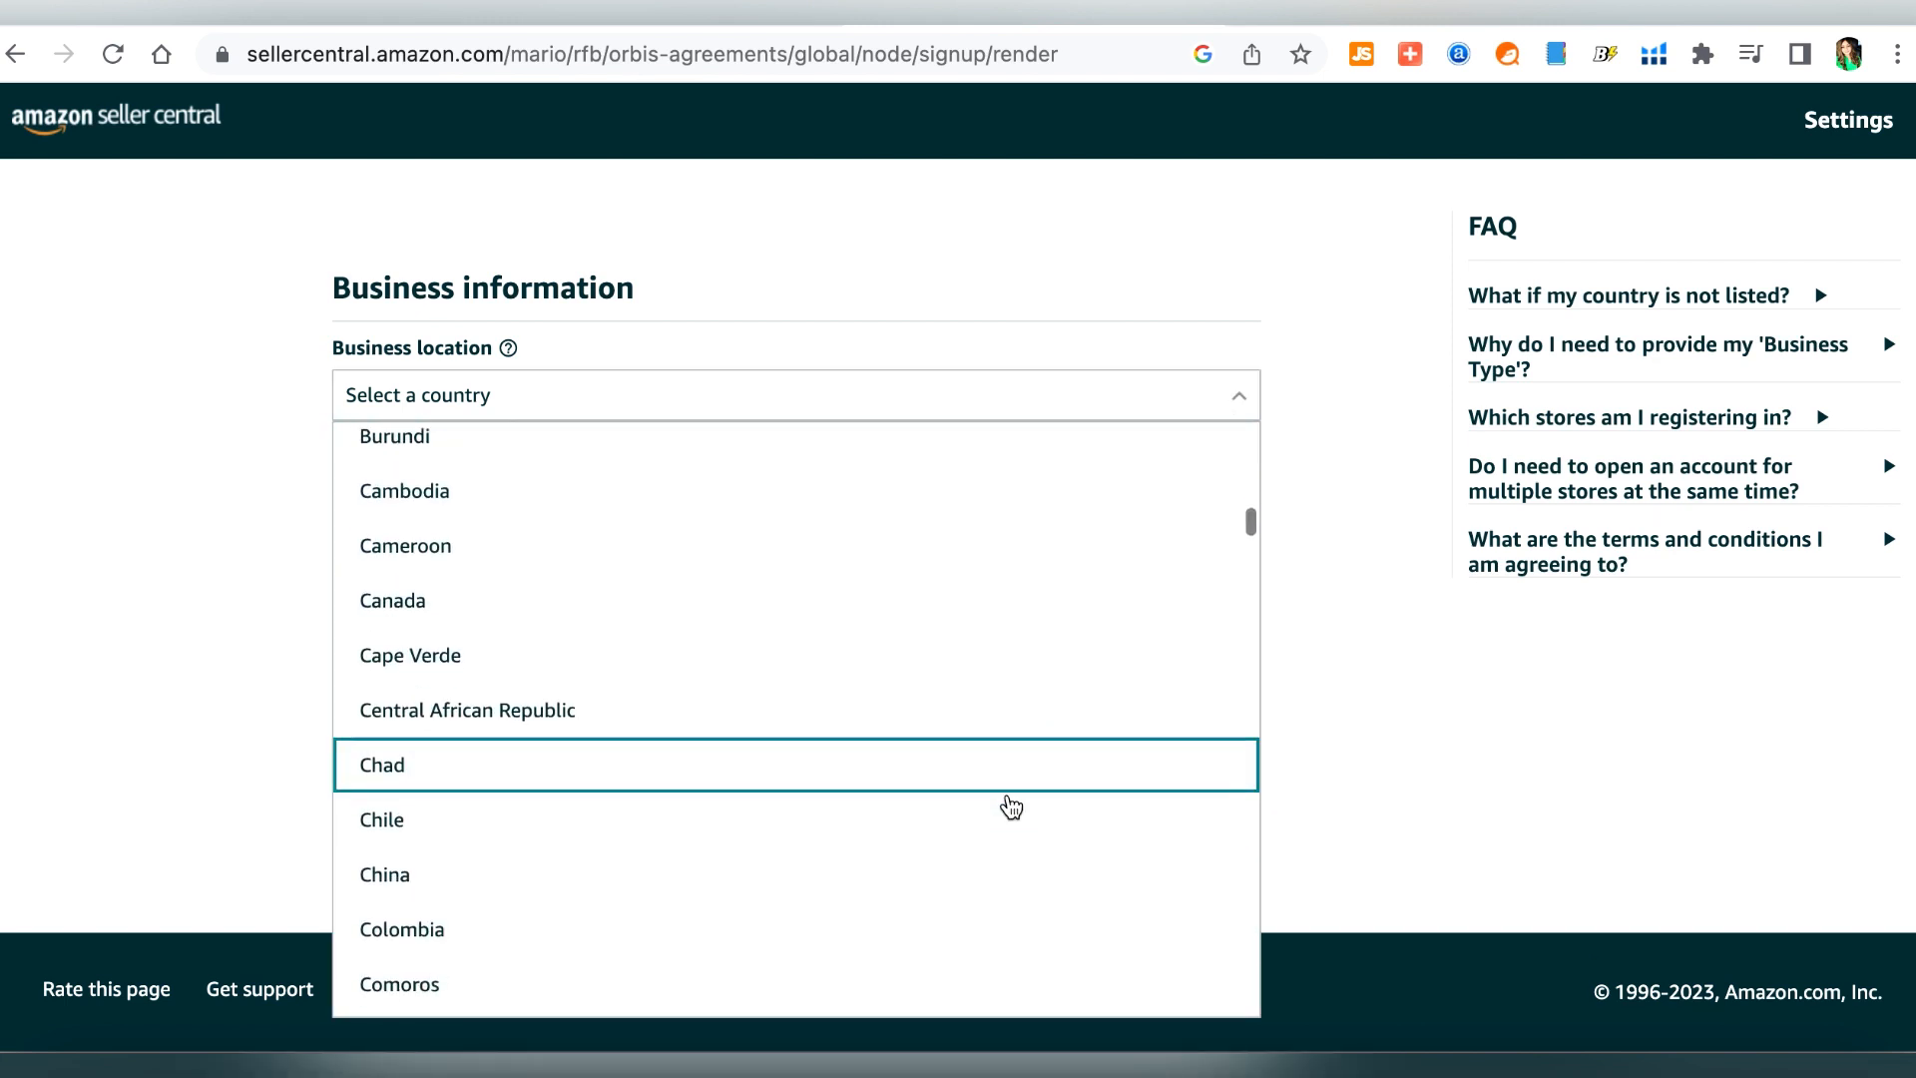
{"action": "scroll", "coordinate": [1011, 806], "scroll_direction": "down", "scroll_amount": 20}
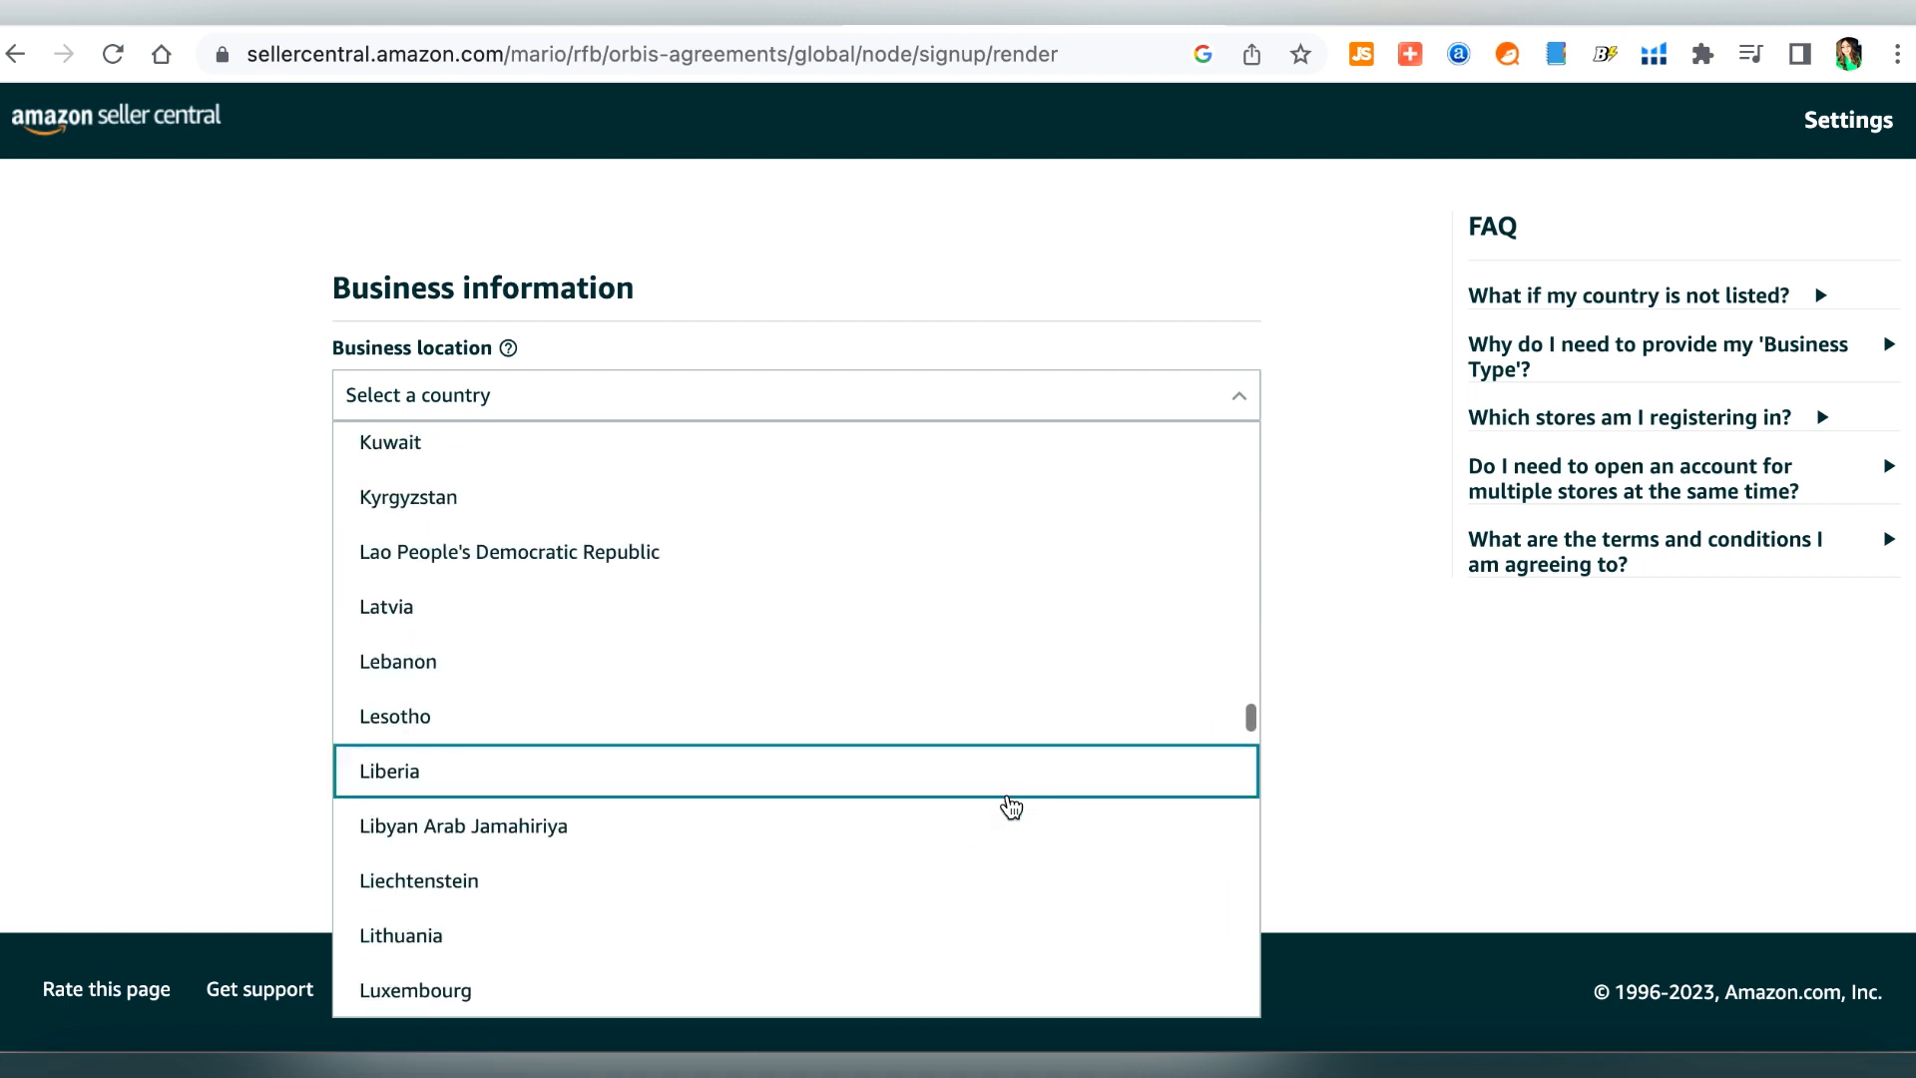
{"action": "scroll", "coordinate": [1011, 806], "scroll_direction": "down", "scroll_amount": 20}
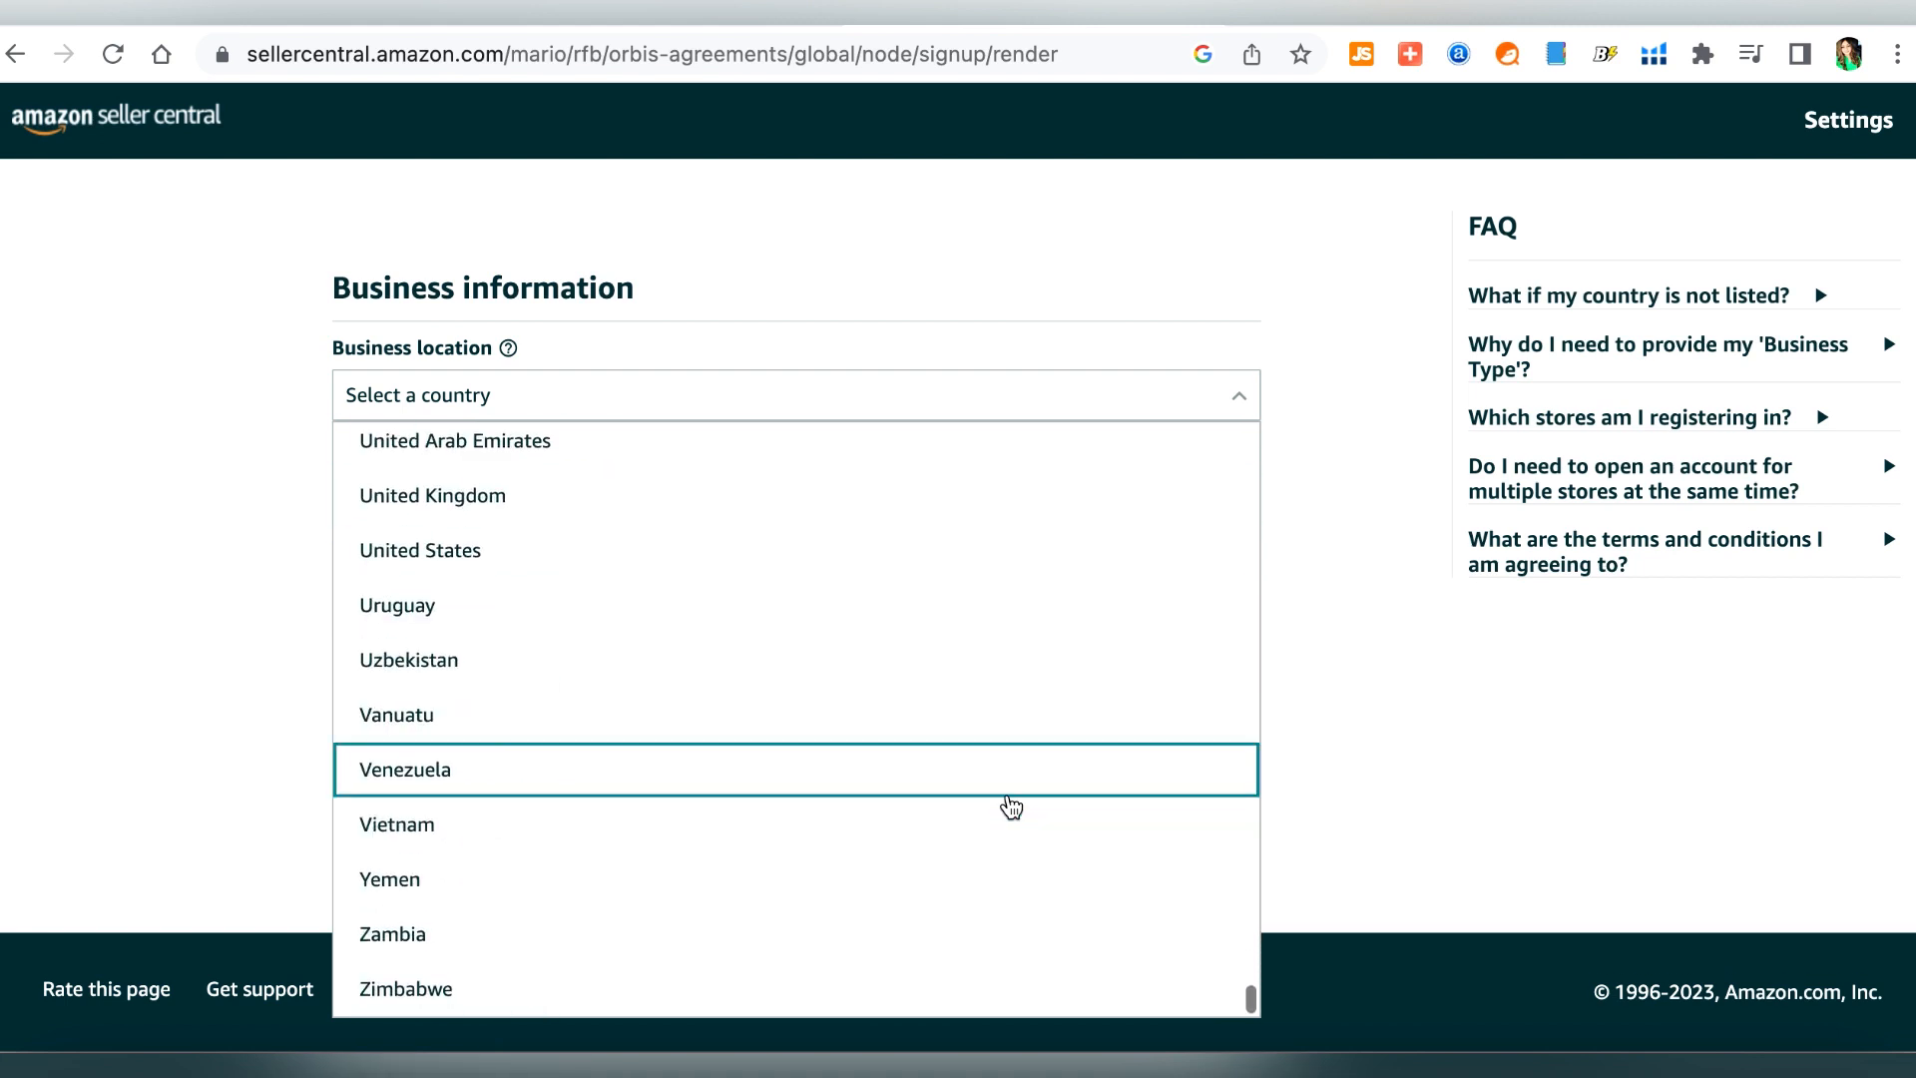
{"action": "scroll", "coordinate": [1011, 807], "scroll_direction": "up", "scroll_amount": 1}
{"action": "left_click", "coordinate": [968, 507]}
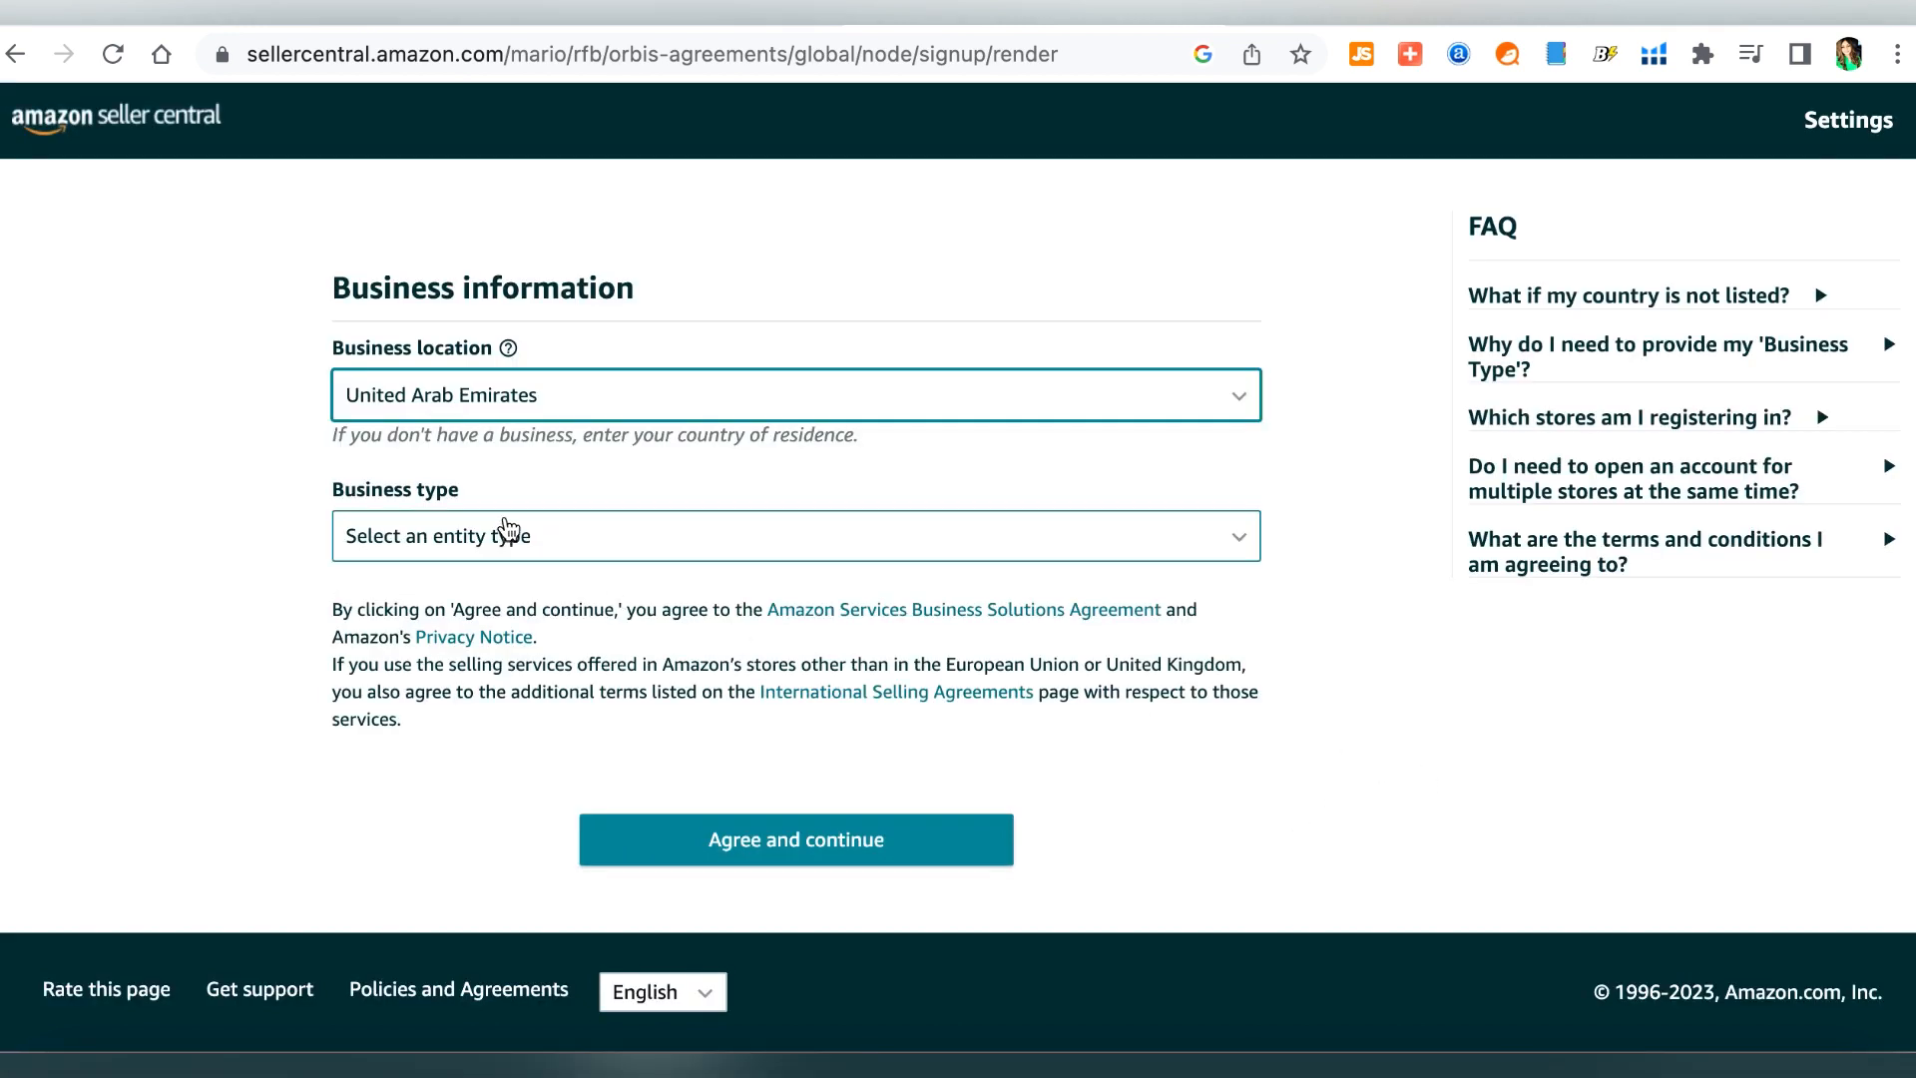
{"action": "left_click", "coordinate": [758, 544]}
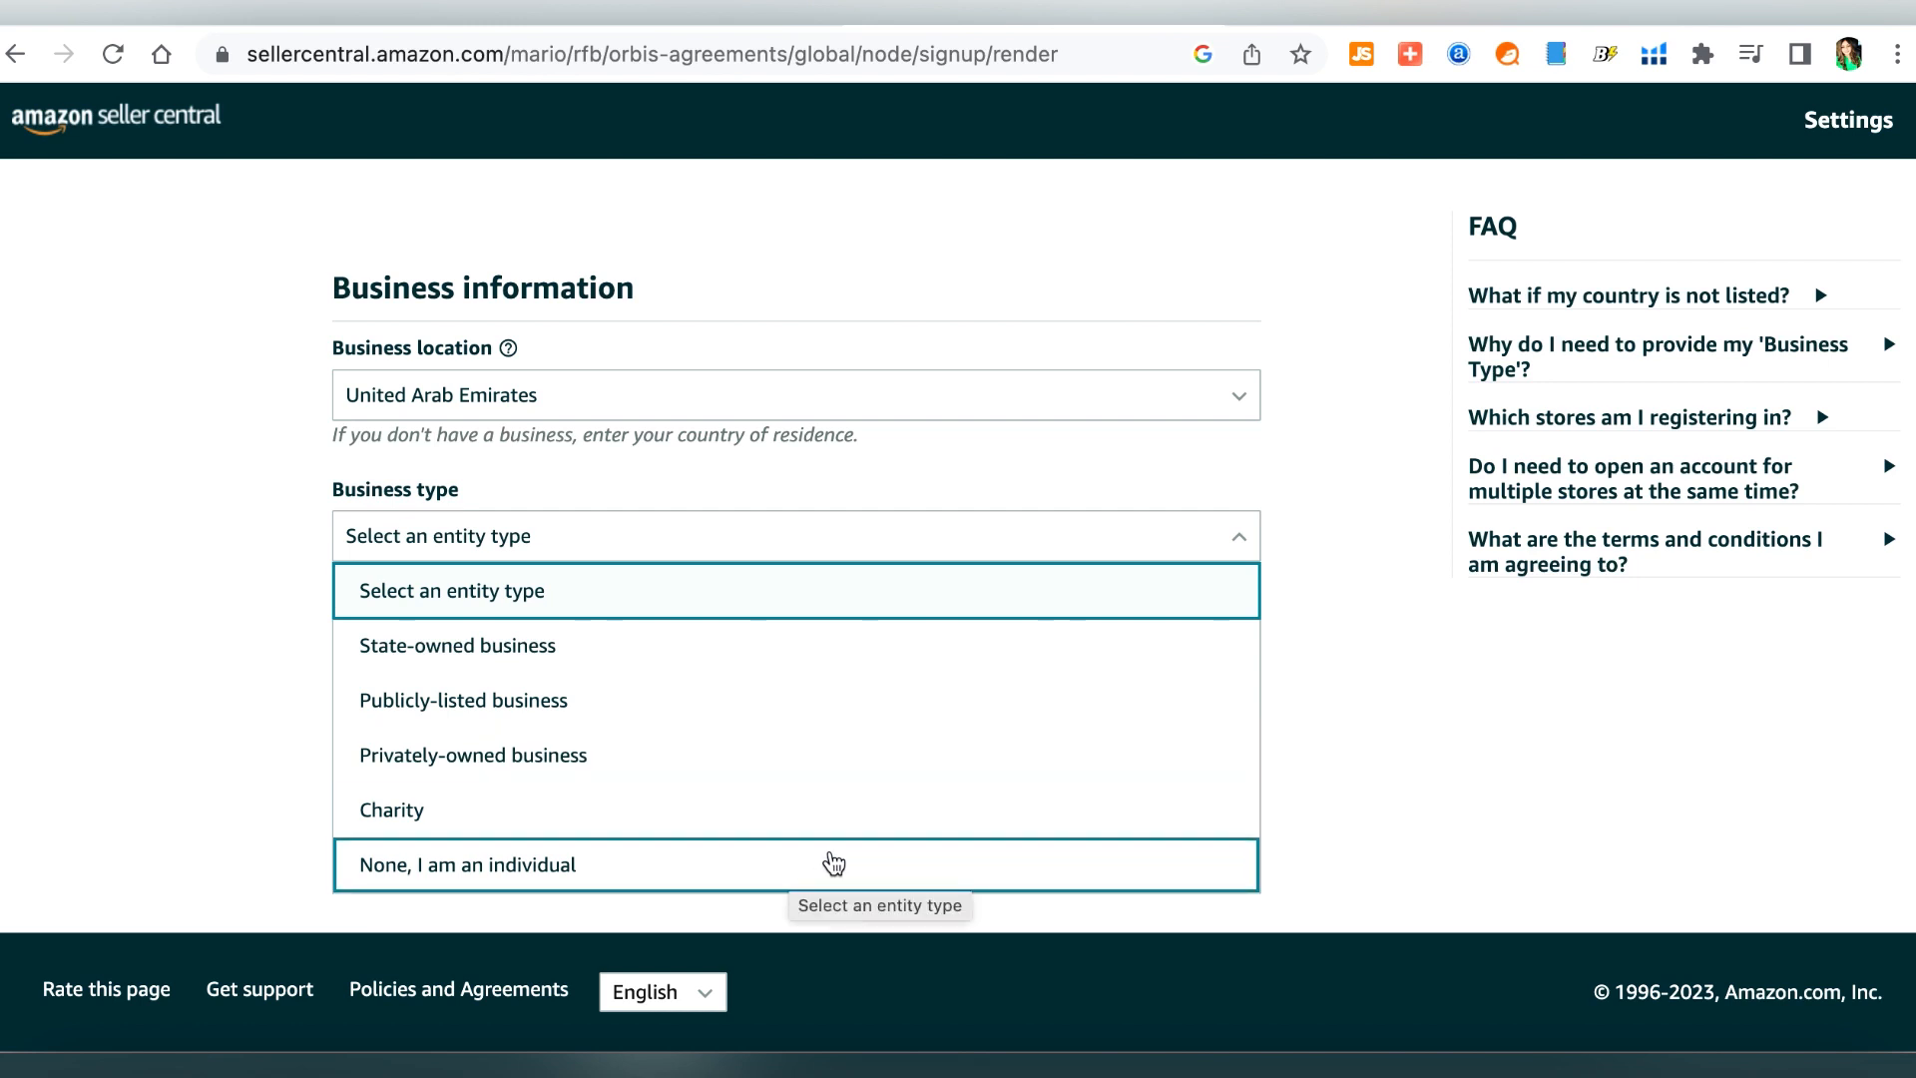
{"action": "left_click", "coordinate": [773, 759]}
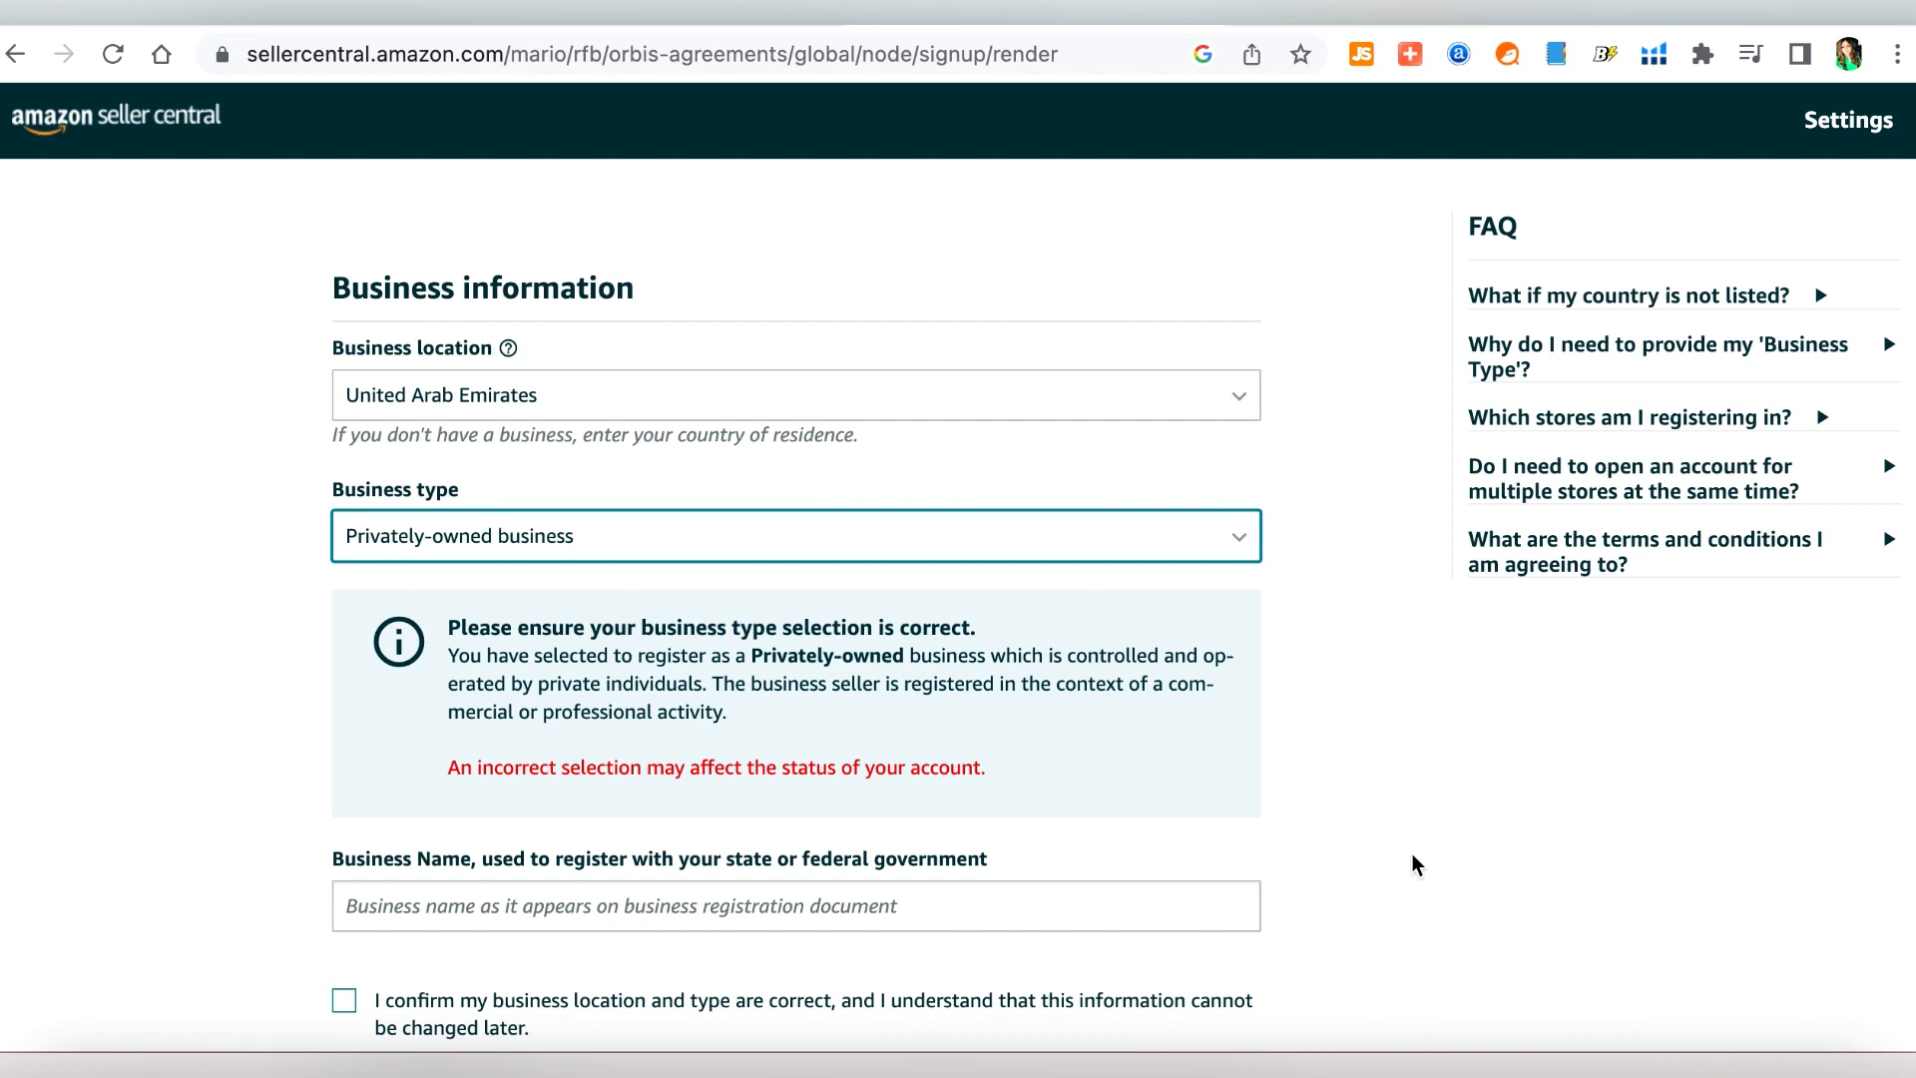
Read the business type notice and enter the registered business name in the Business Name field.
{"action": "scroll", "coordinate": [1413, 856], "scroll_direction": "down", "scroll_amount": 1}
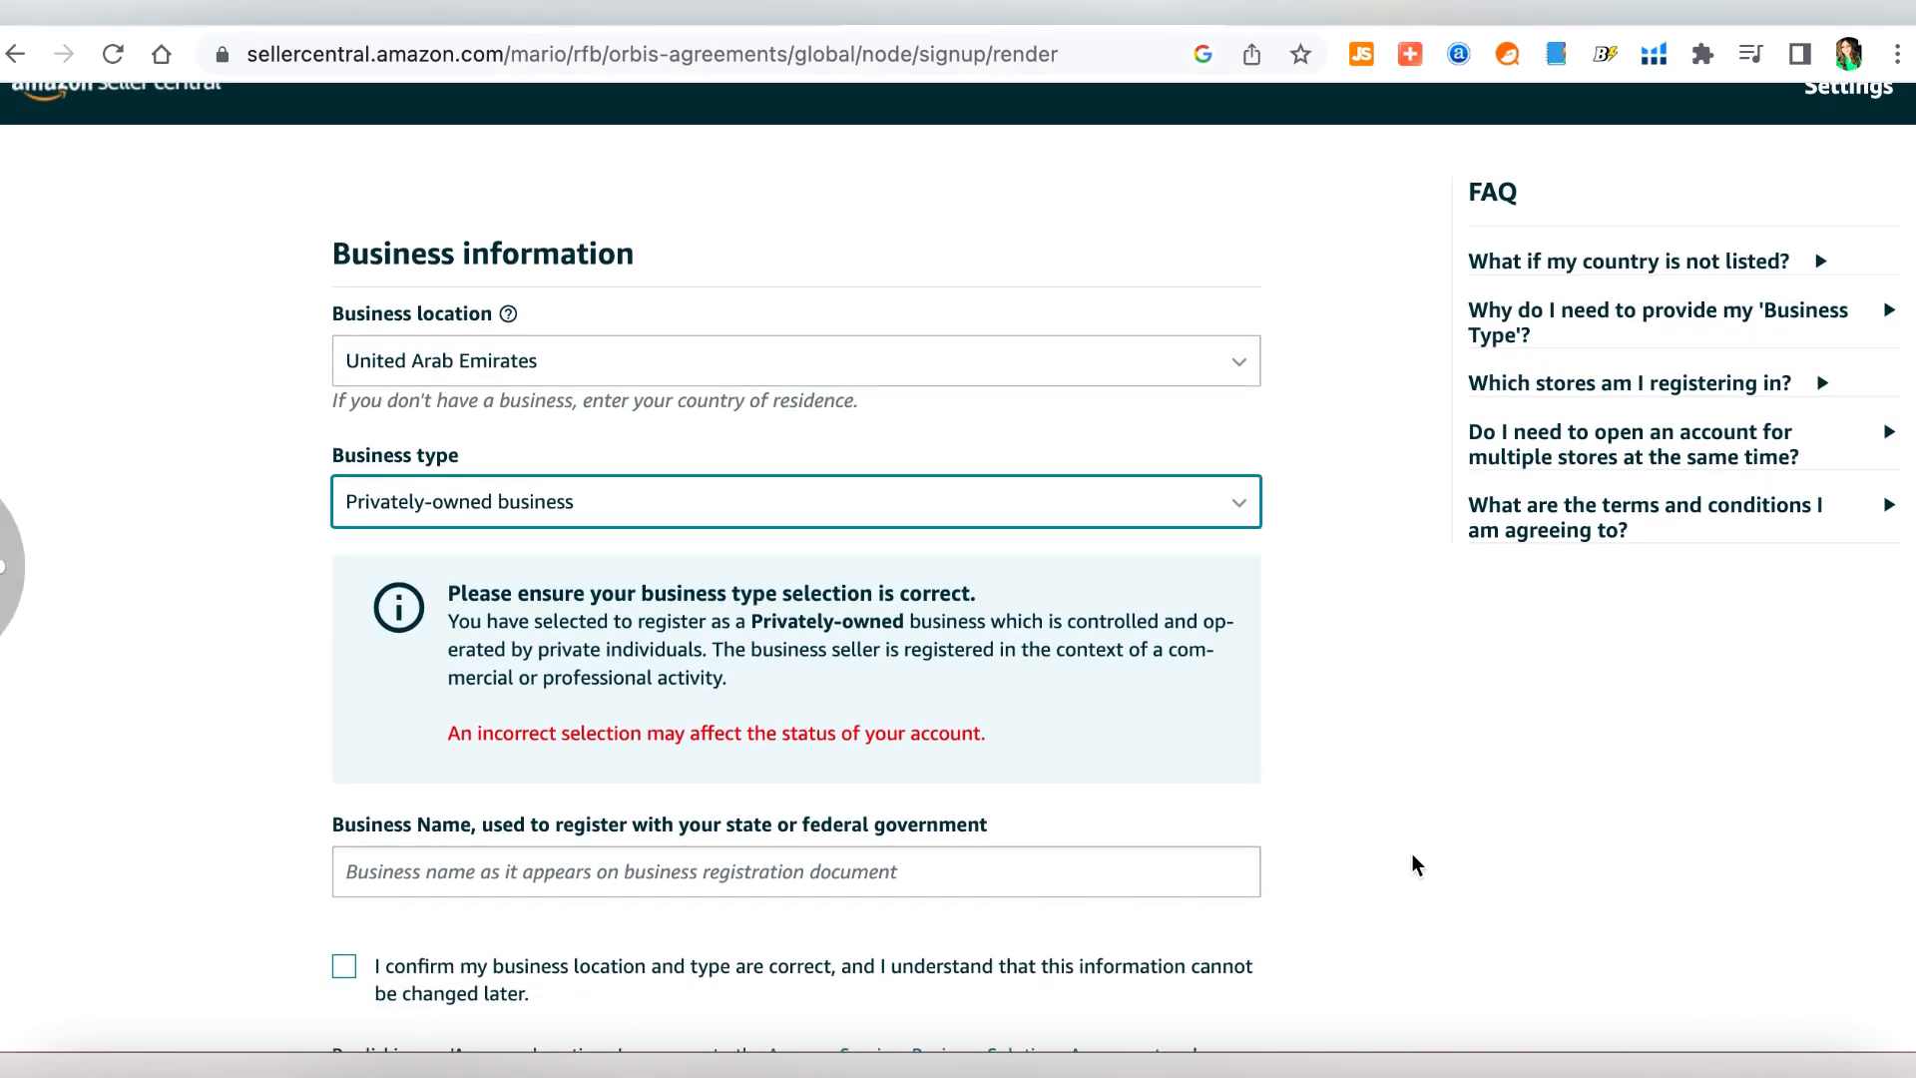
{"action": "scroll", "coordinate": [1413, 857], "scroll_direction": "down", "scroll_amount": 3}
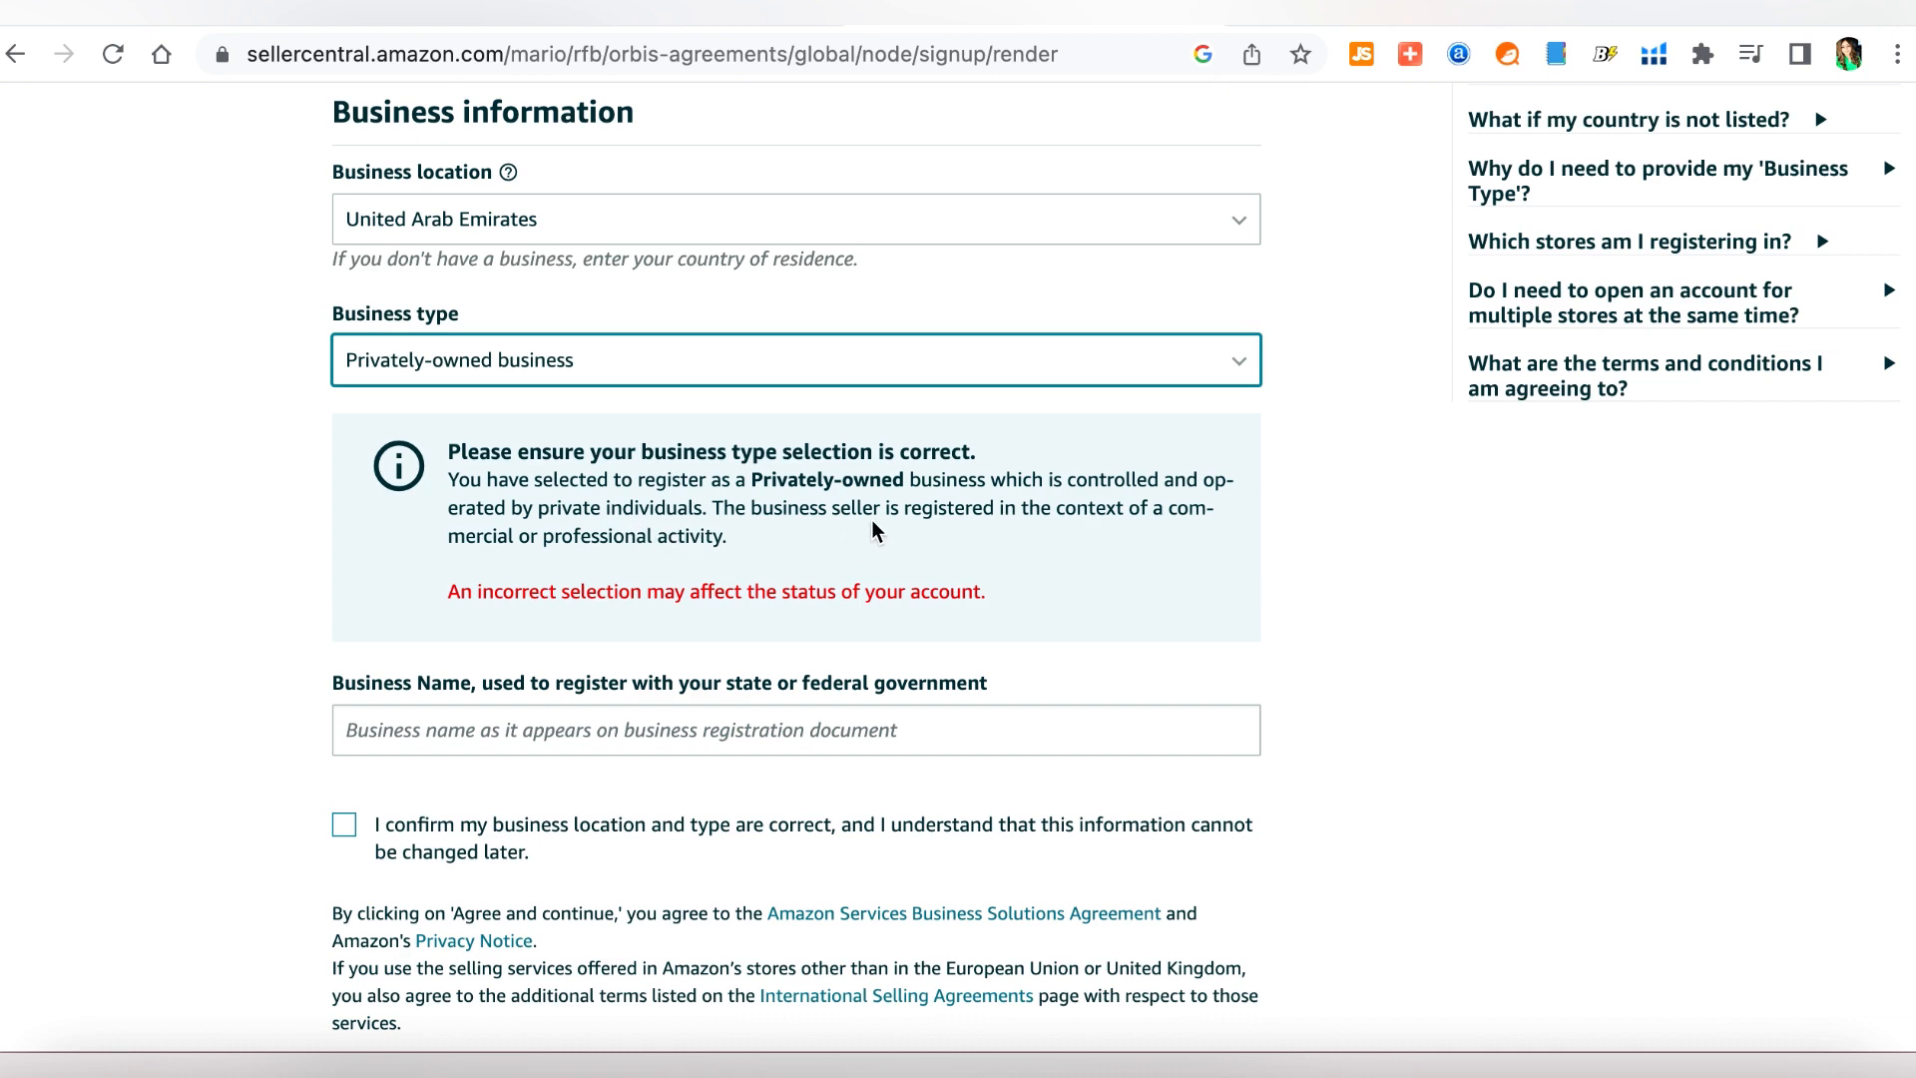
{"action": "scroll", "coordinate": [1534, 644], "scroll_direction": "down", "scroll_amount": 1}
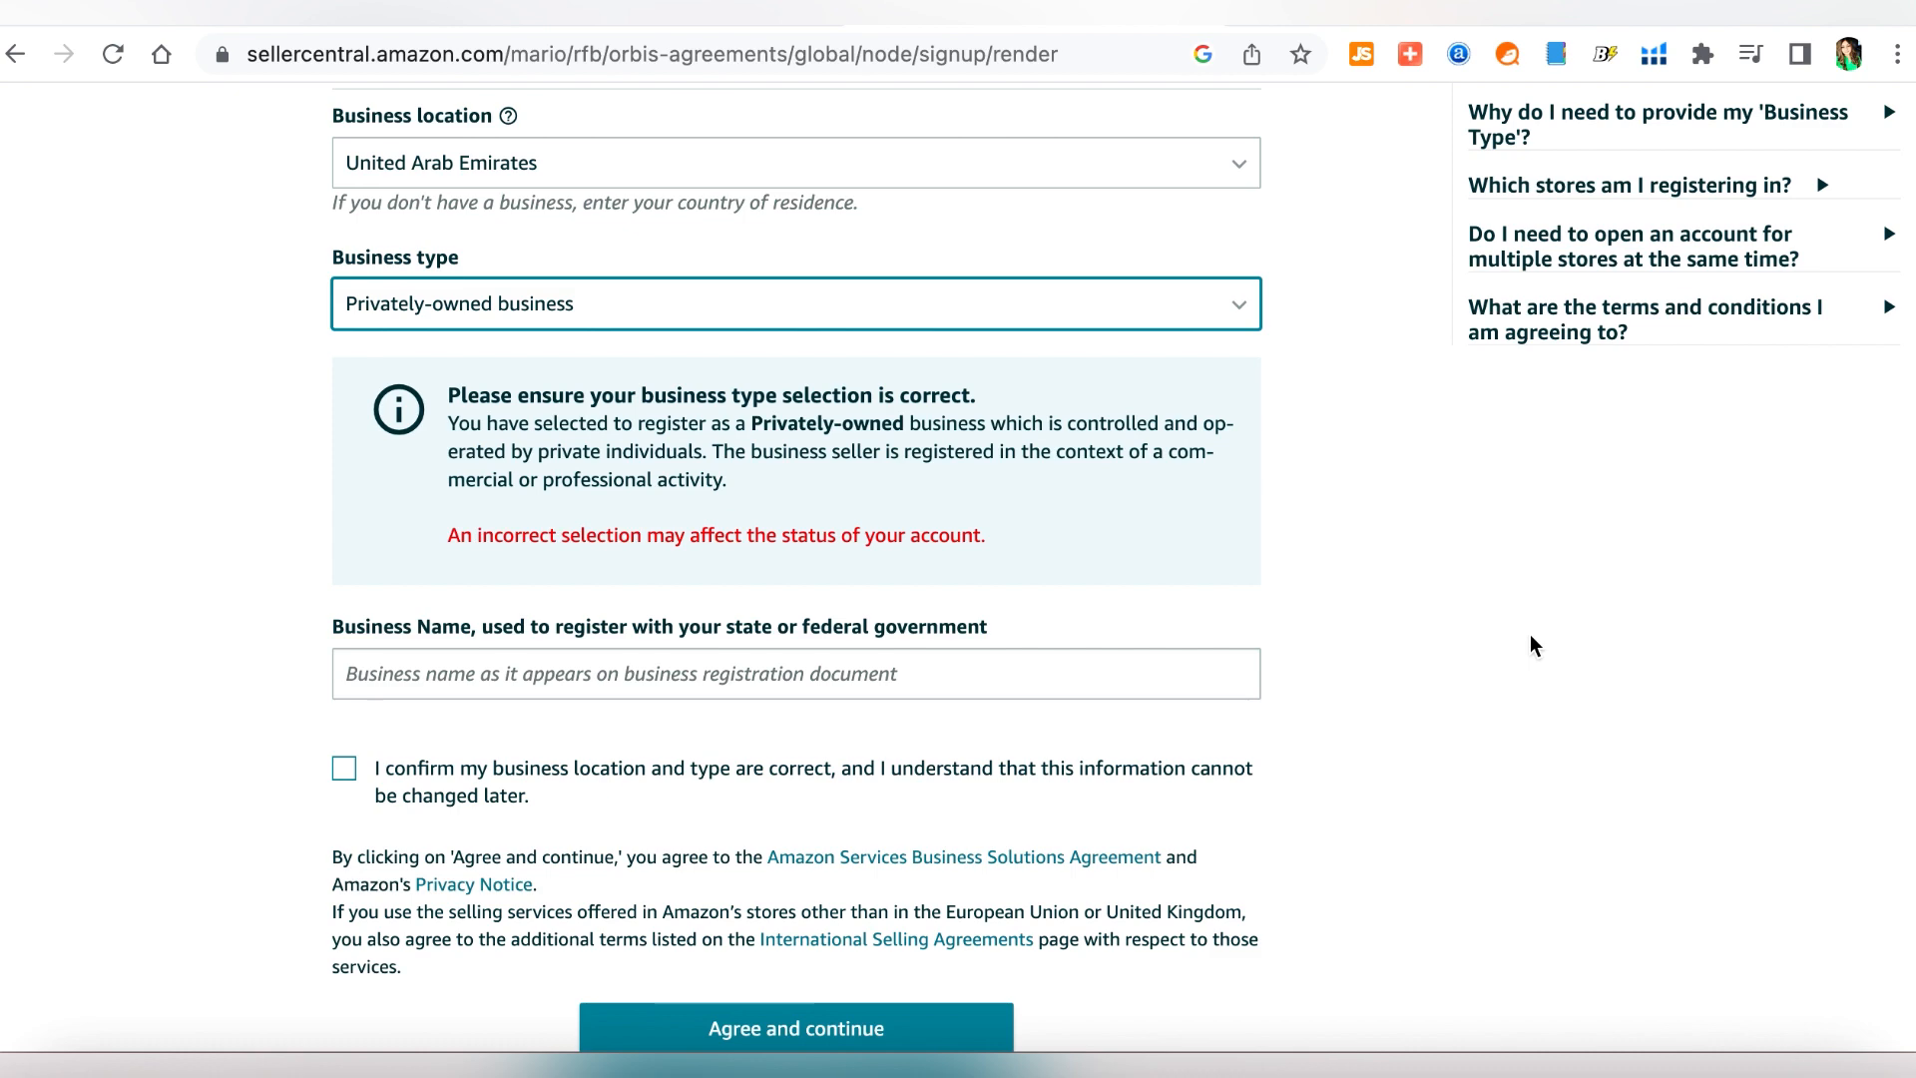
{"action": "scroll", "coordinate": [1534, 644], "scroll_direction": "down", "scroll_amount": 1}
{"action": "scroll", "coordinate": [1531, 636], "scroll_direction": "down", "scroll_amount": 1}
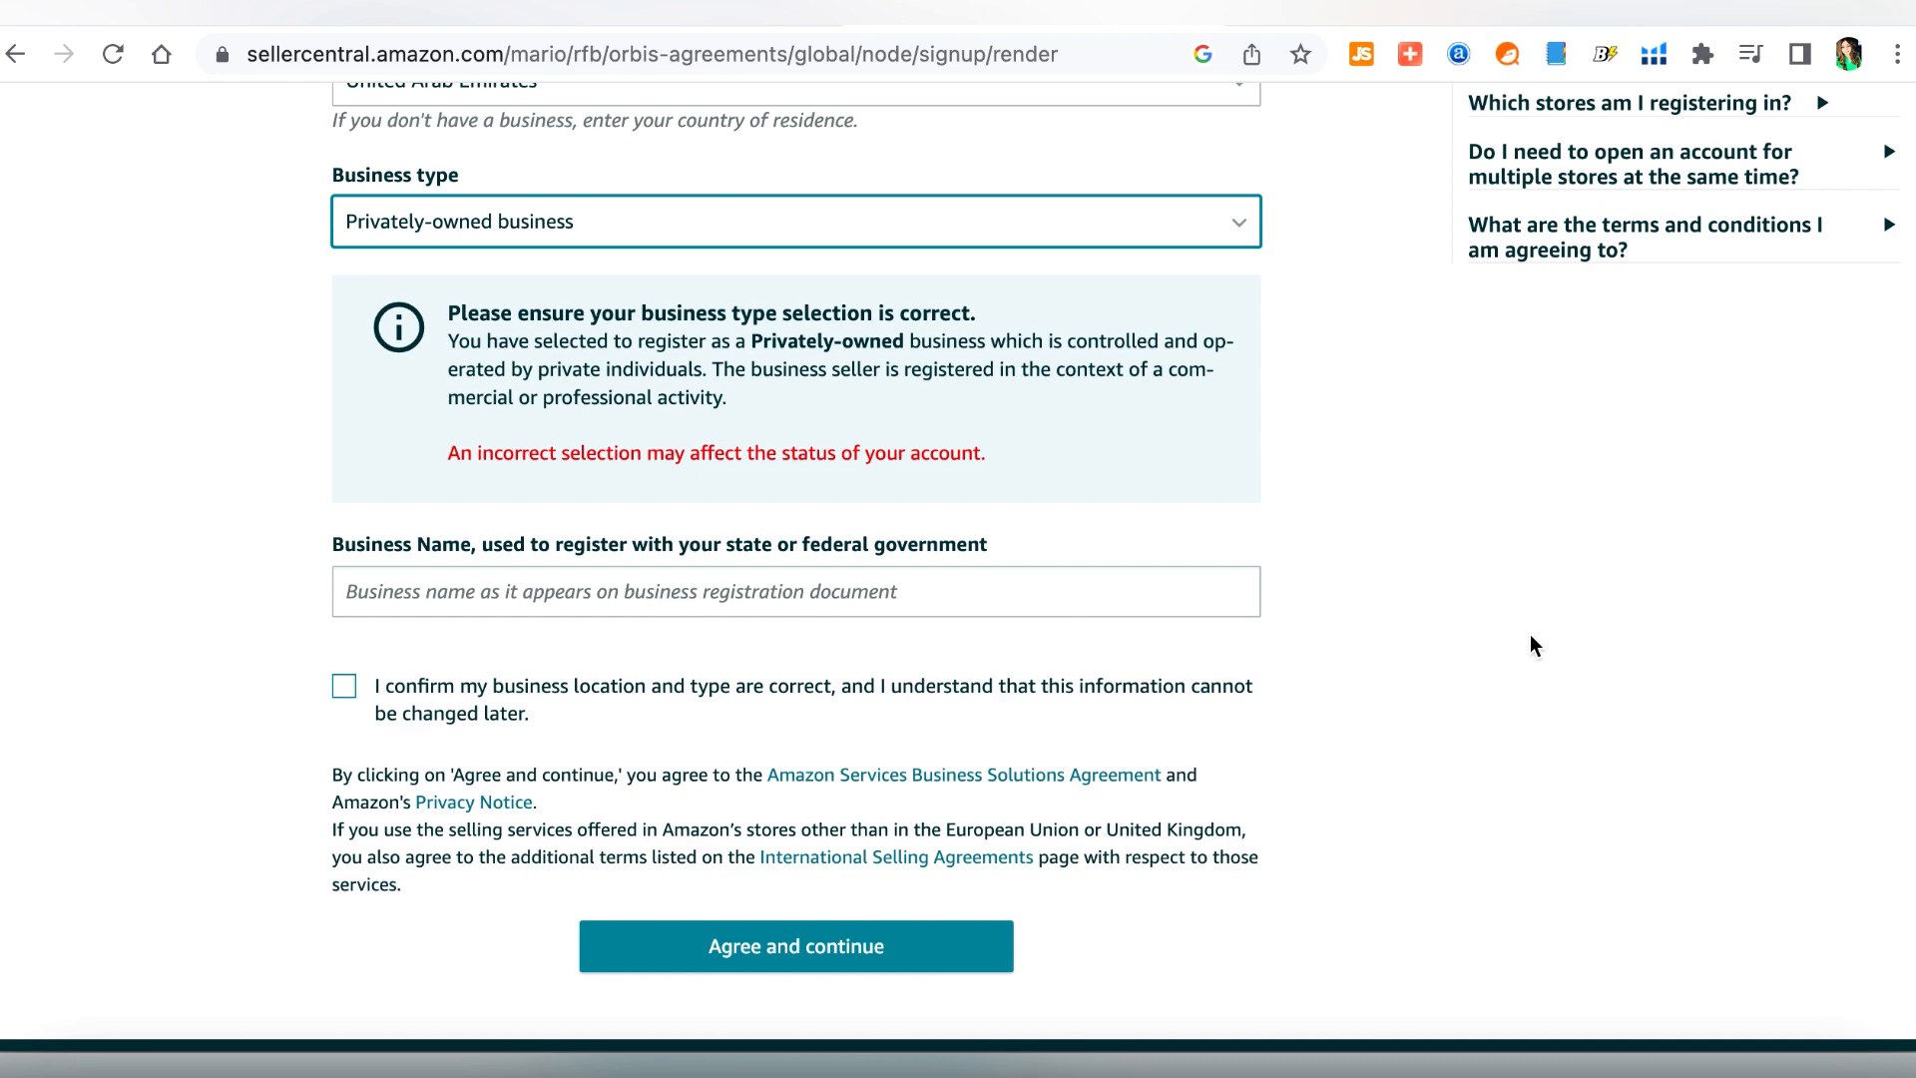
{"action": "scroll", "coordinate": [1534, 643], "scroll_direction": "up", "scroll_amount": 1}
{"action": "left_click", "coordinate": [483, 677]}
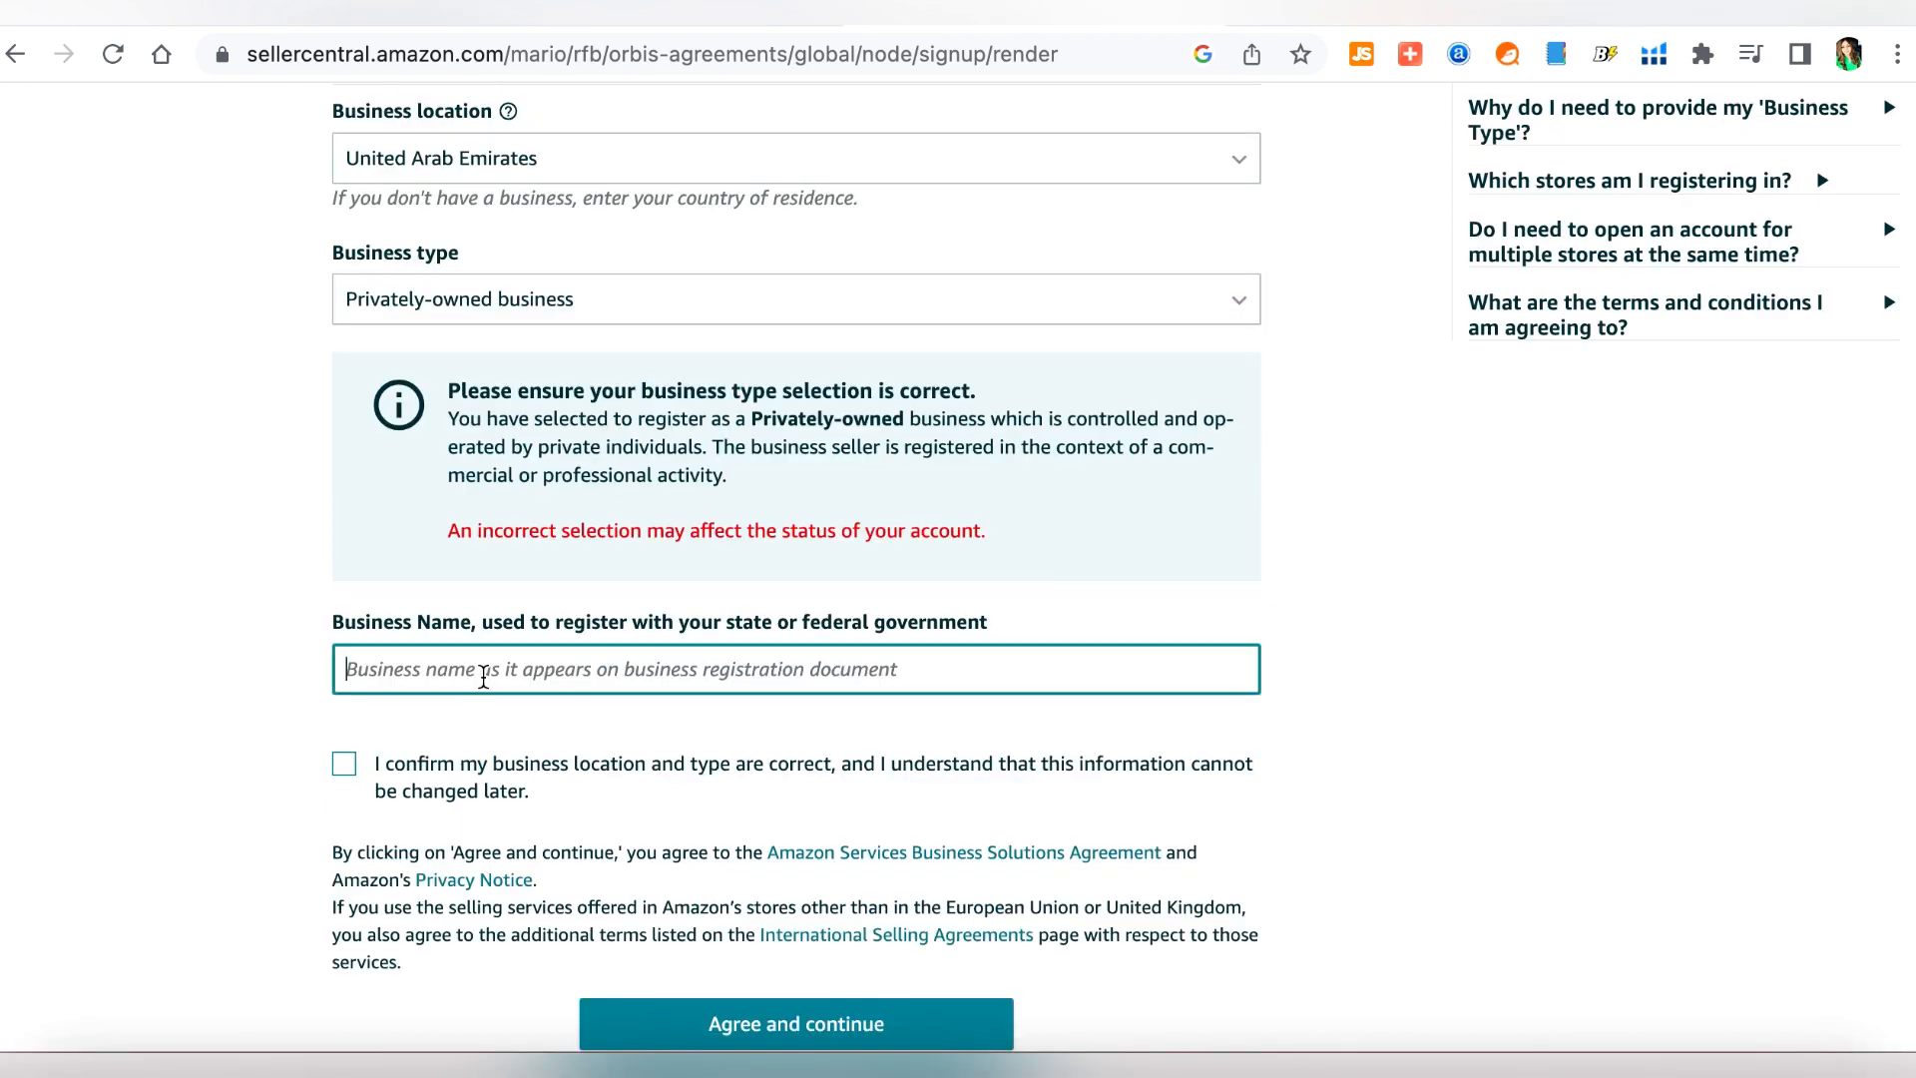
{"action": "type", "text": "?"}
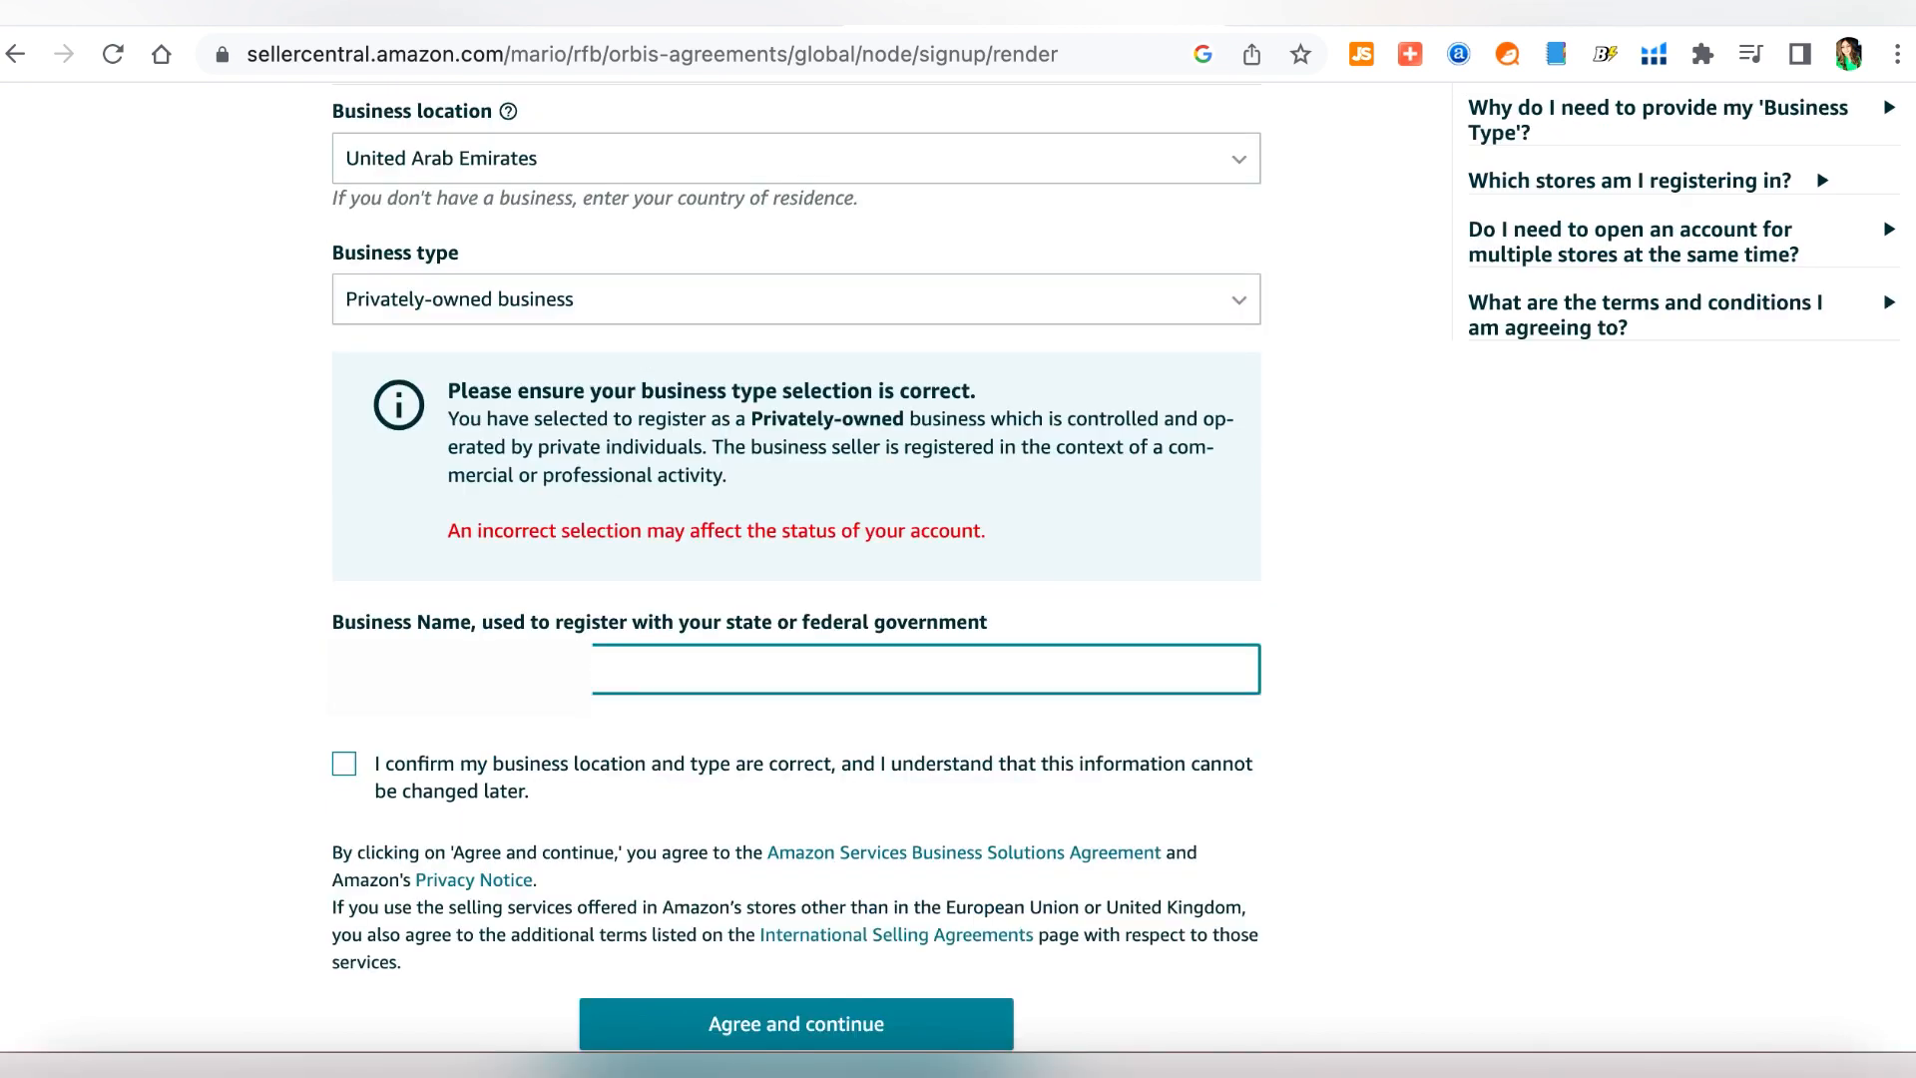
Check the business information and confirm that the business location and type are correct.
{"action": "scroll", "coordinate": [170, 763], "scroll_direction": "down", "scroll_amount": 2}
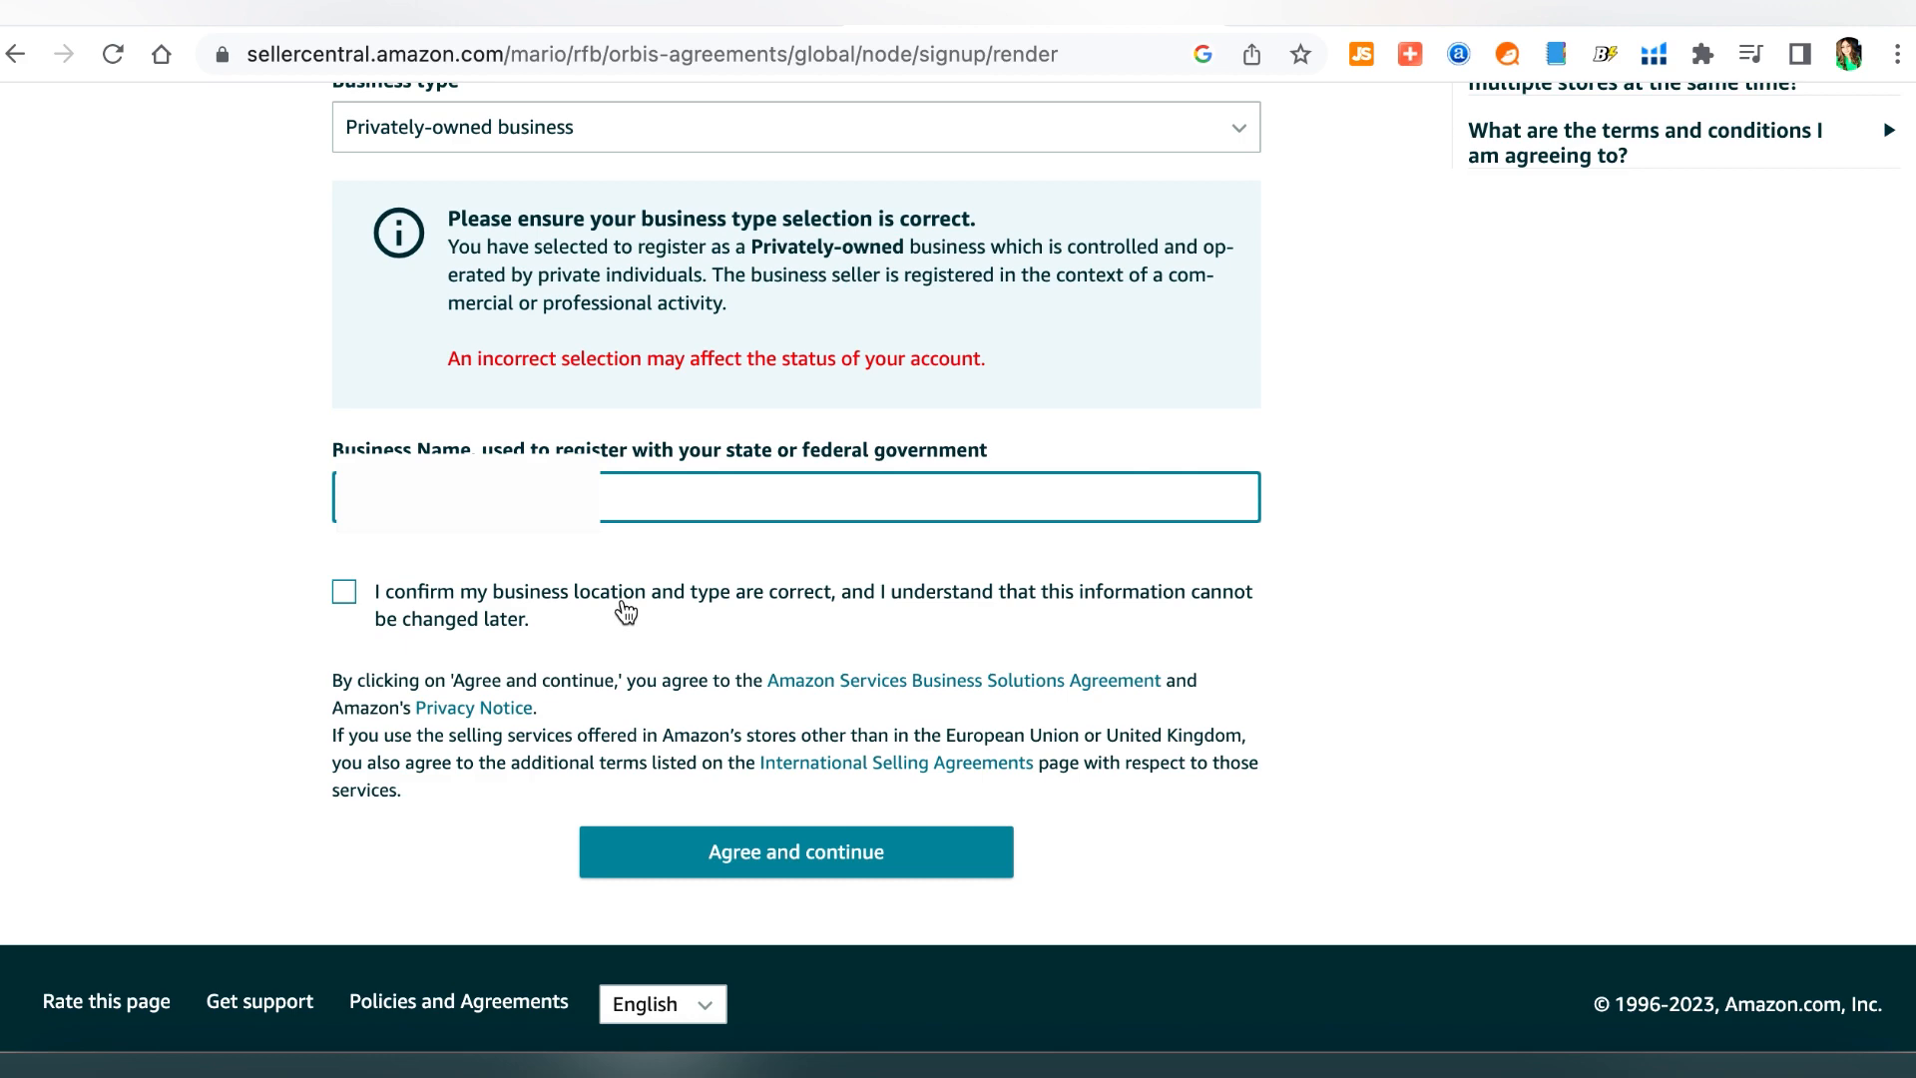
{"action": "scroll", "coordinate": [946, 596], "scroll_direction": "up", "scroll_amount": 5}
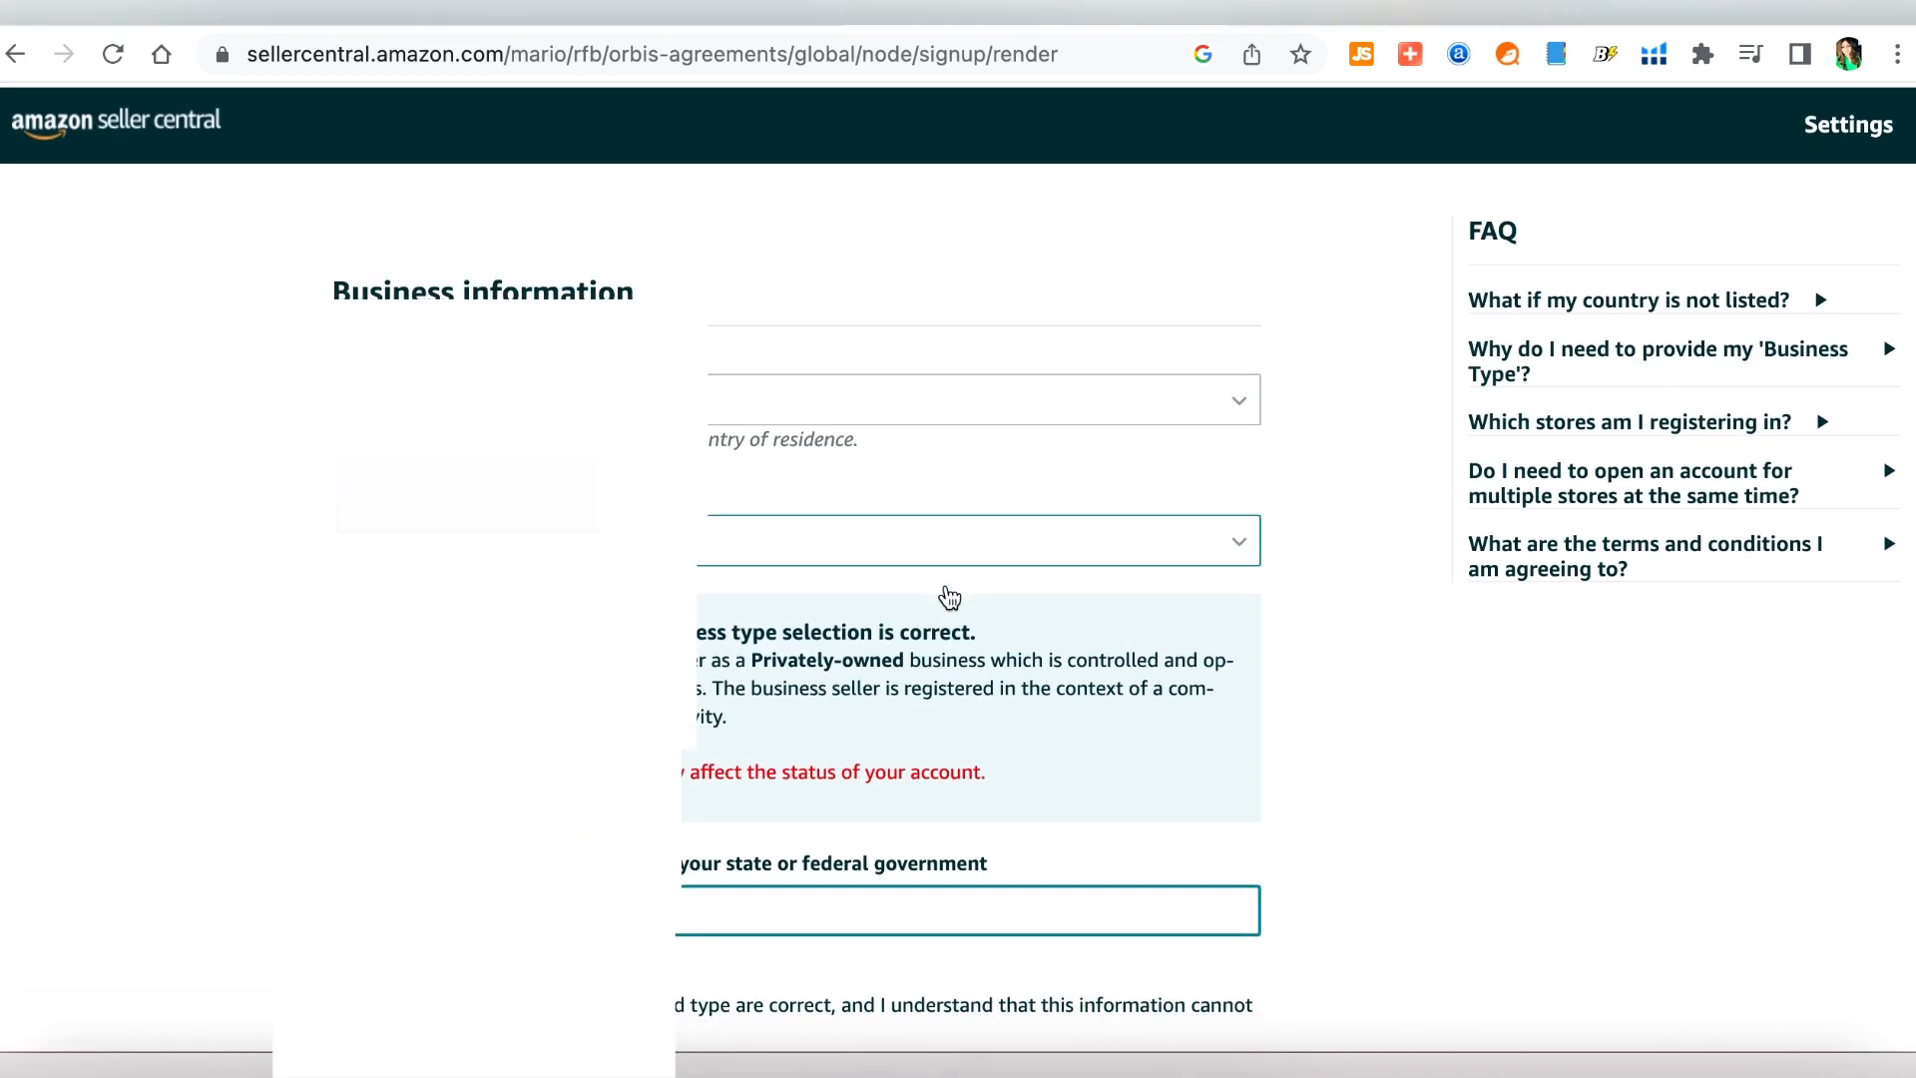
{"action": "scroll", "coordinate": [949, 597], "scroll_direction": "down", "scroll_amount": 5}
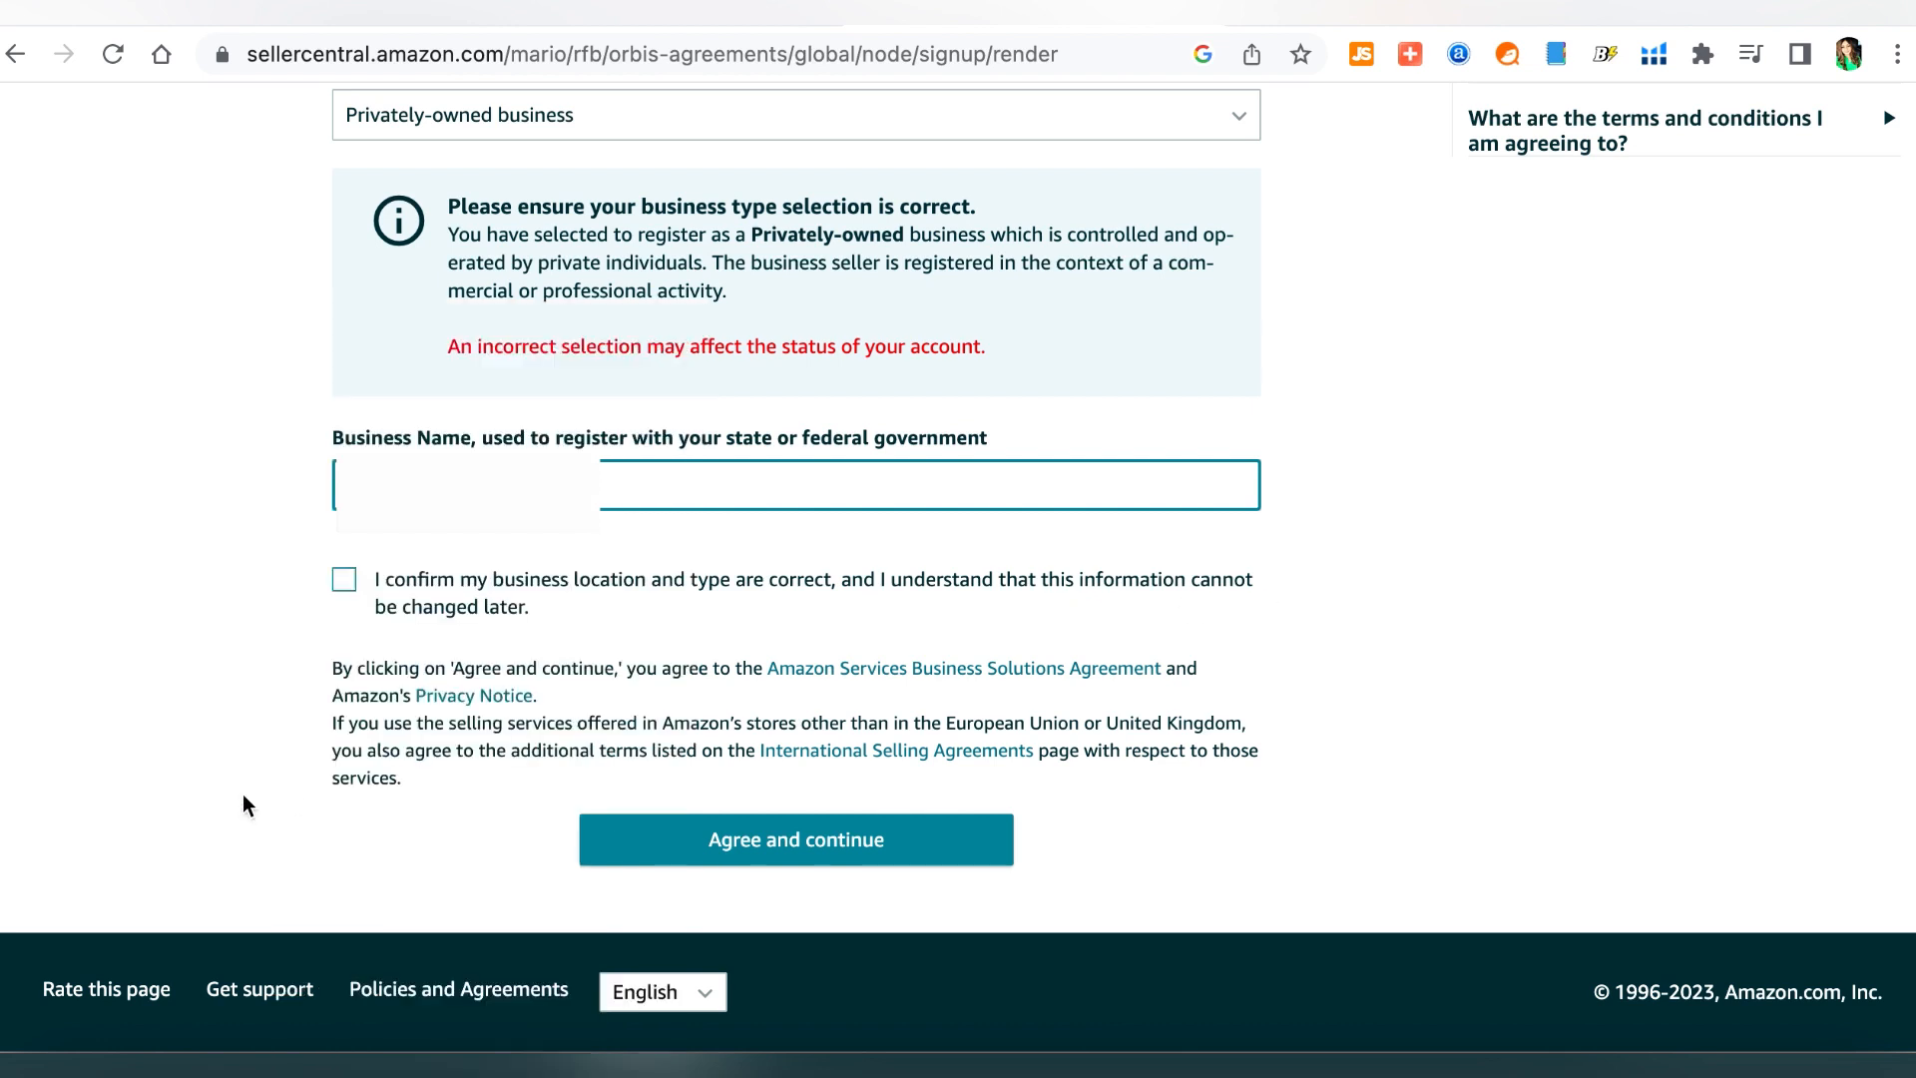
{"action": "scroll", "coordinate": [243, 795], "scroll_direction": "up", "scroll_amount": 5}
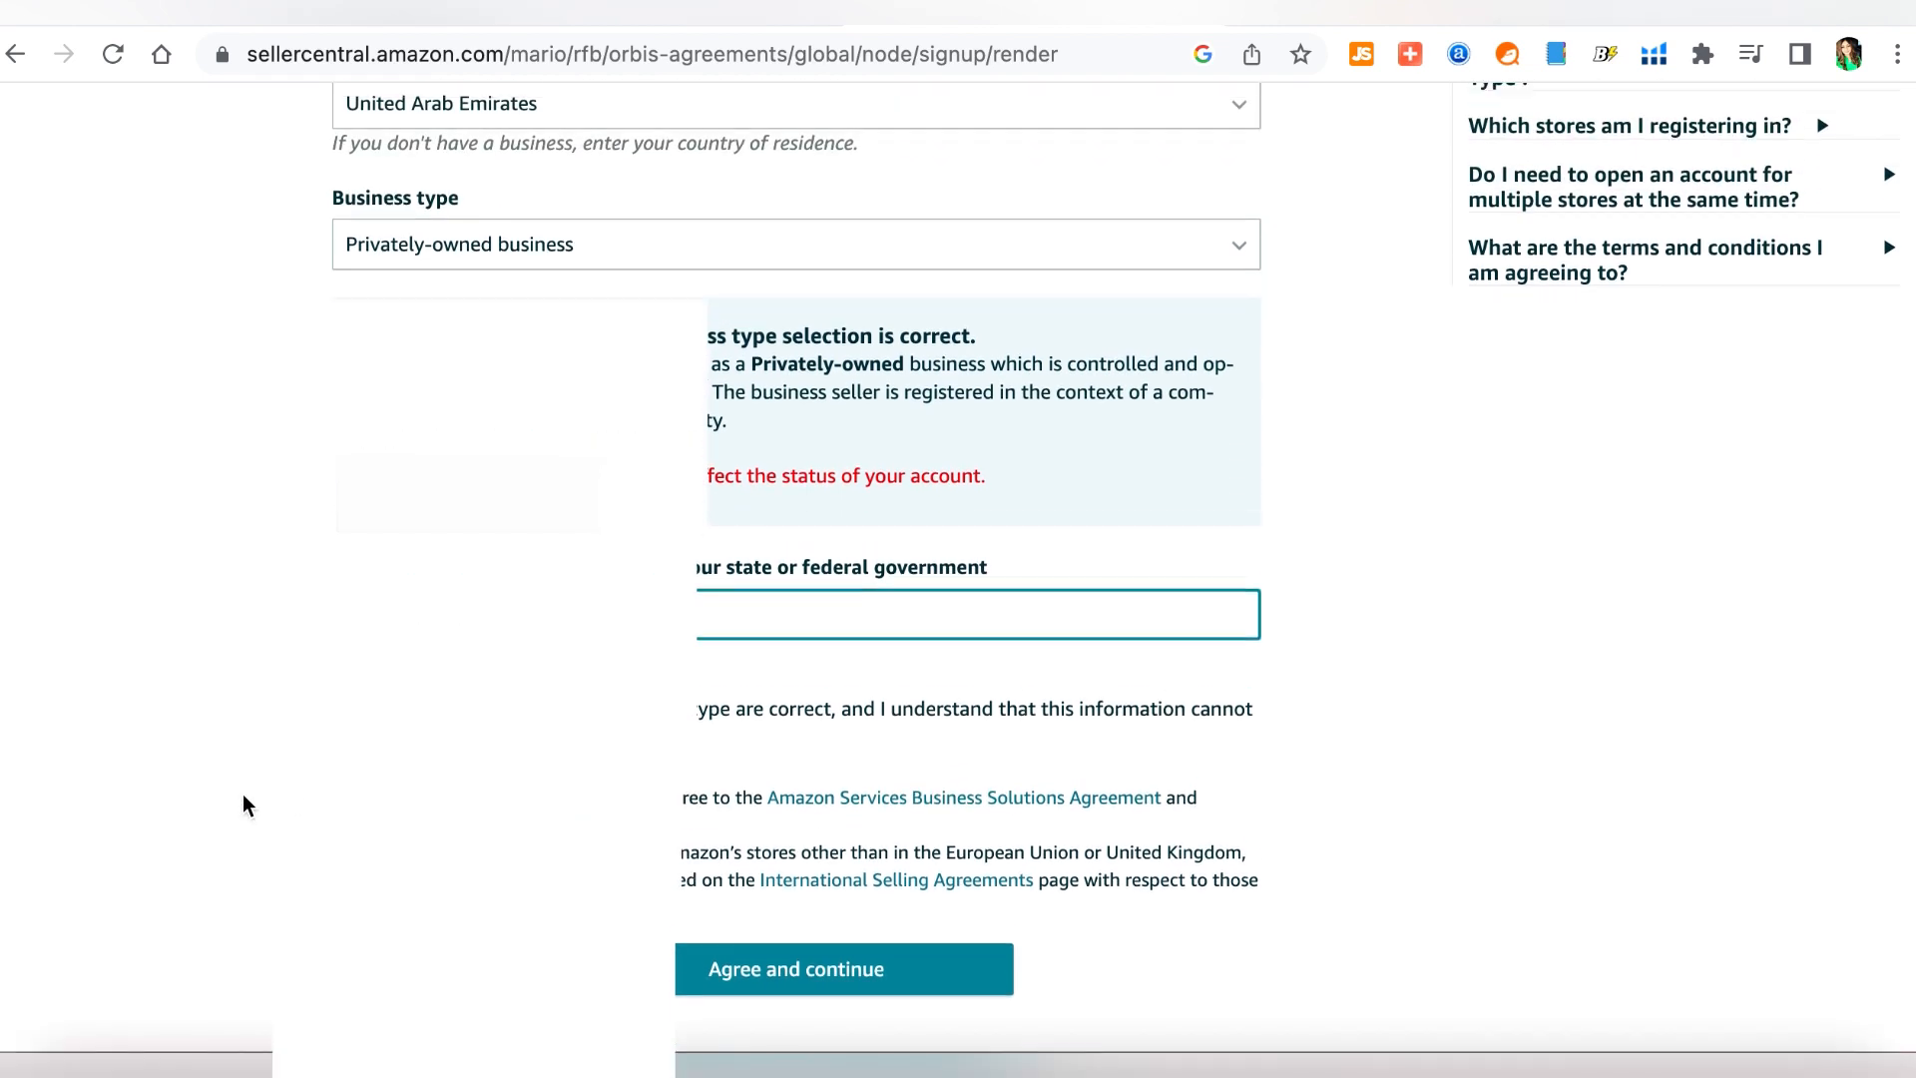
{"action": "left_click", "coordinate": [344, 846]}
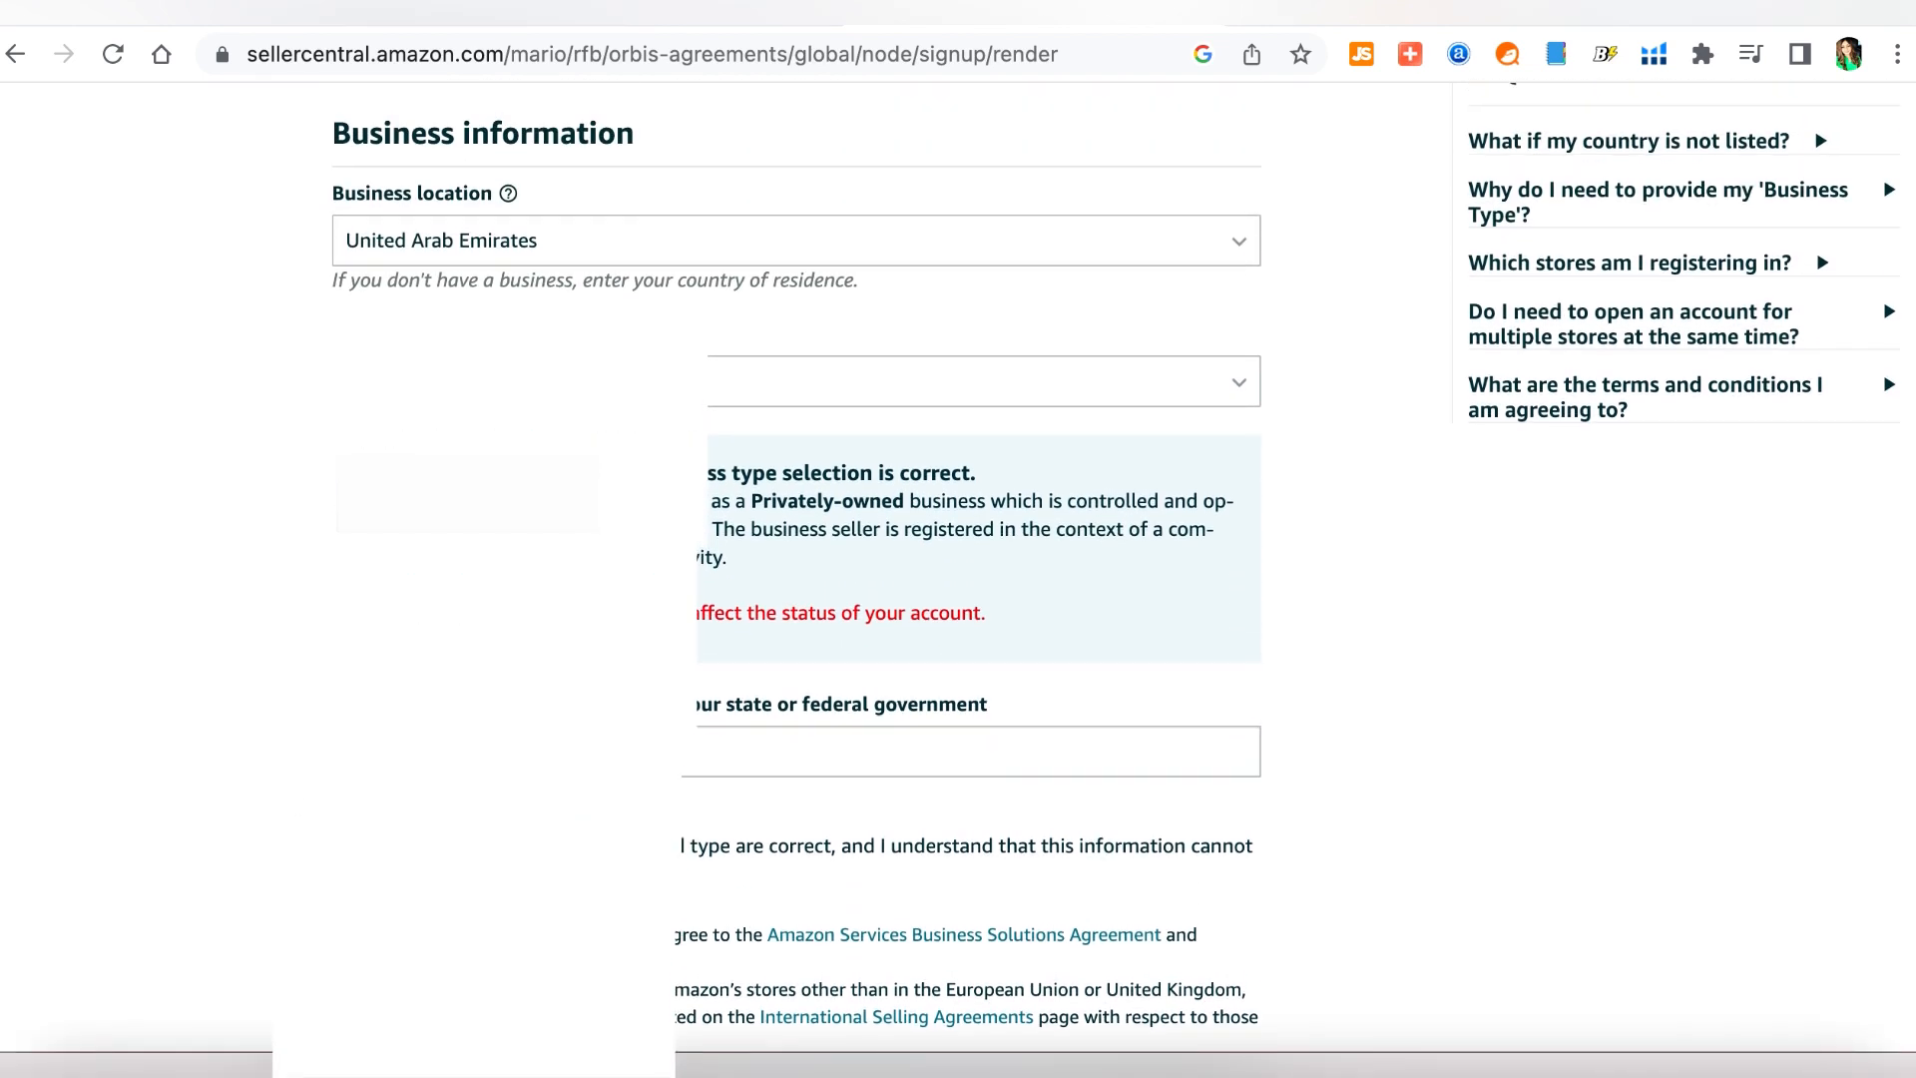
{"action": "scroll", "coordinate": [158, 830], "scroll_direction": "up", "scroll_amount": 3}
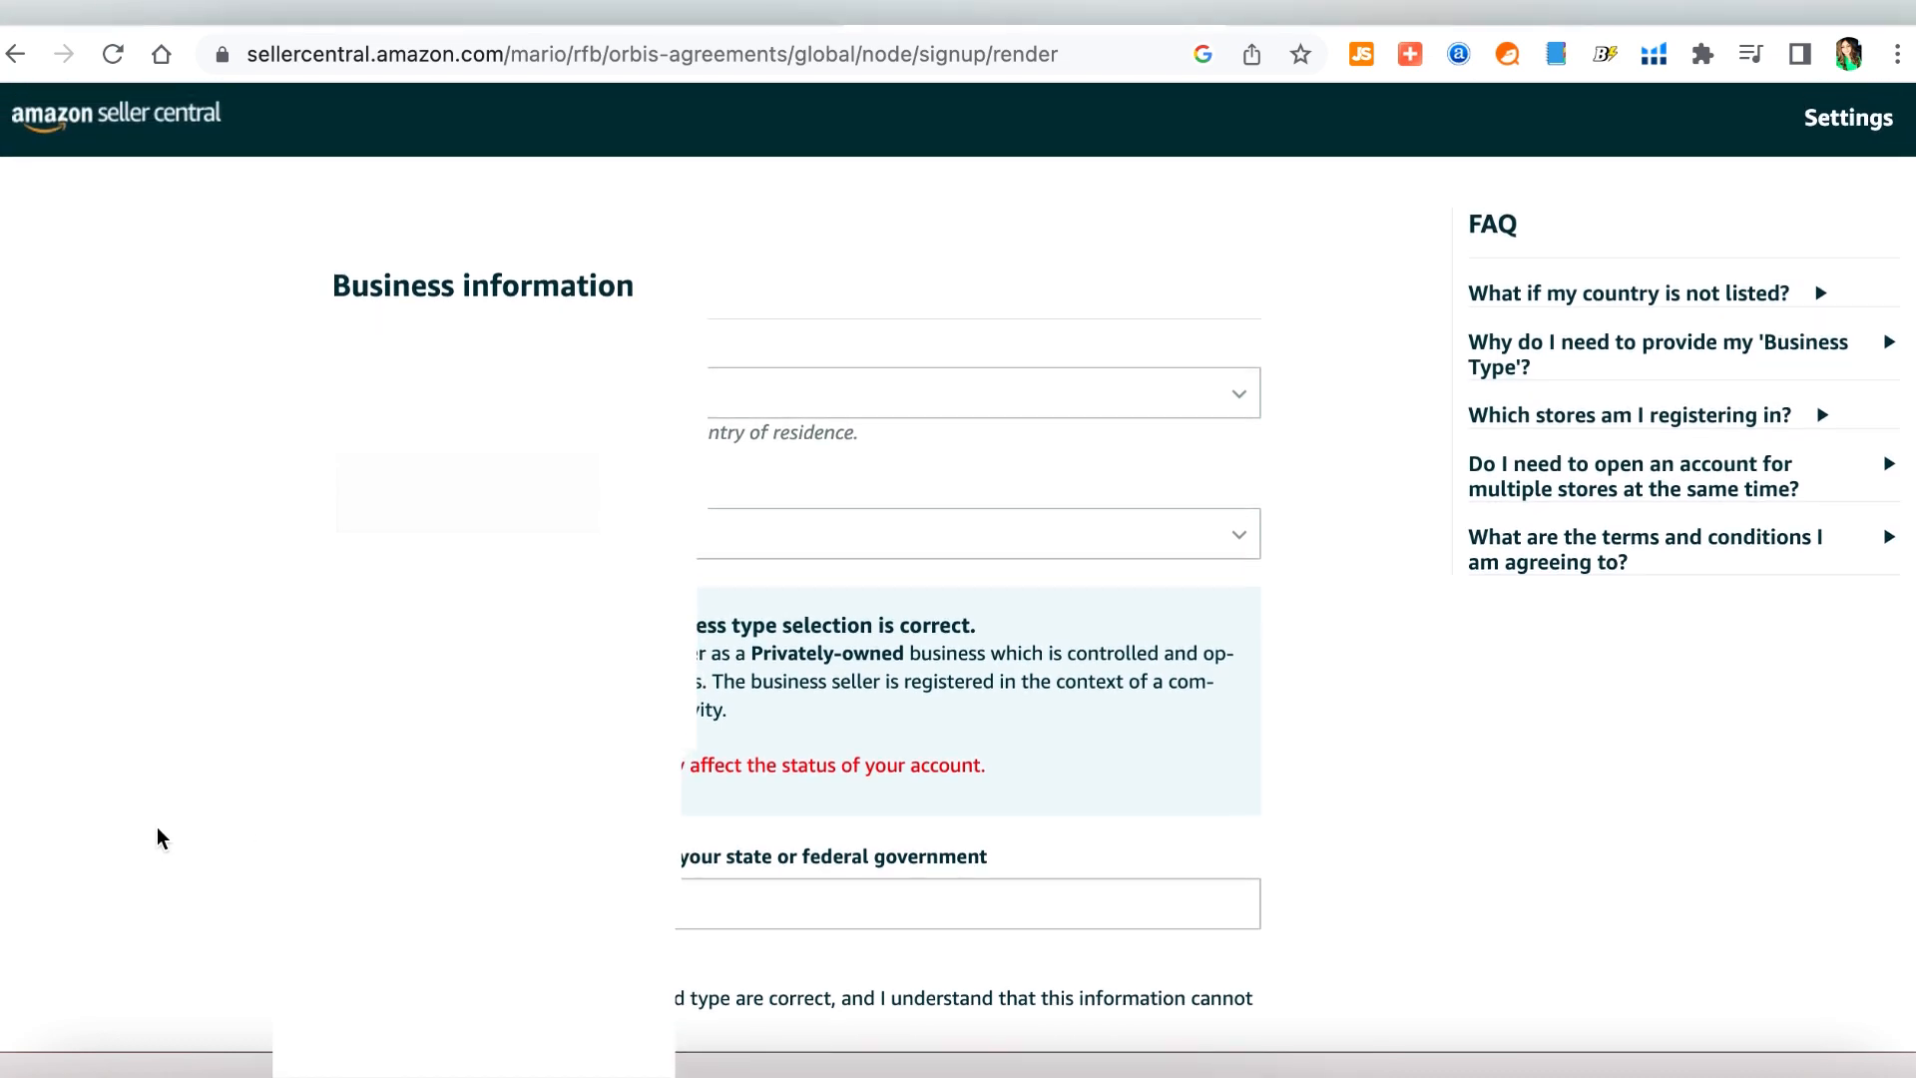
Accept the seller agreements and continue to the detailed business information form.
{"action": "scroll", "coordinate": [158, 827], "scroll_direction": "down", "scroll_amount": 7}
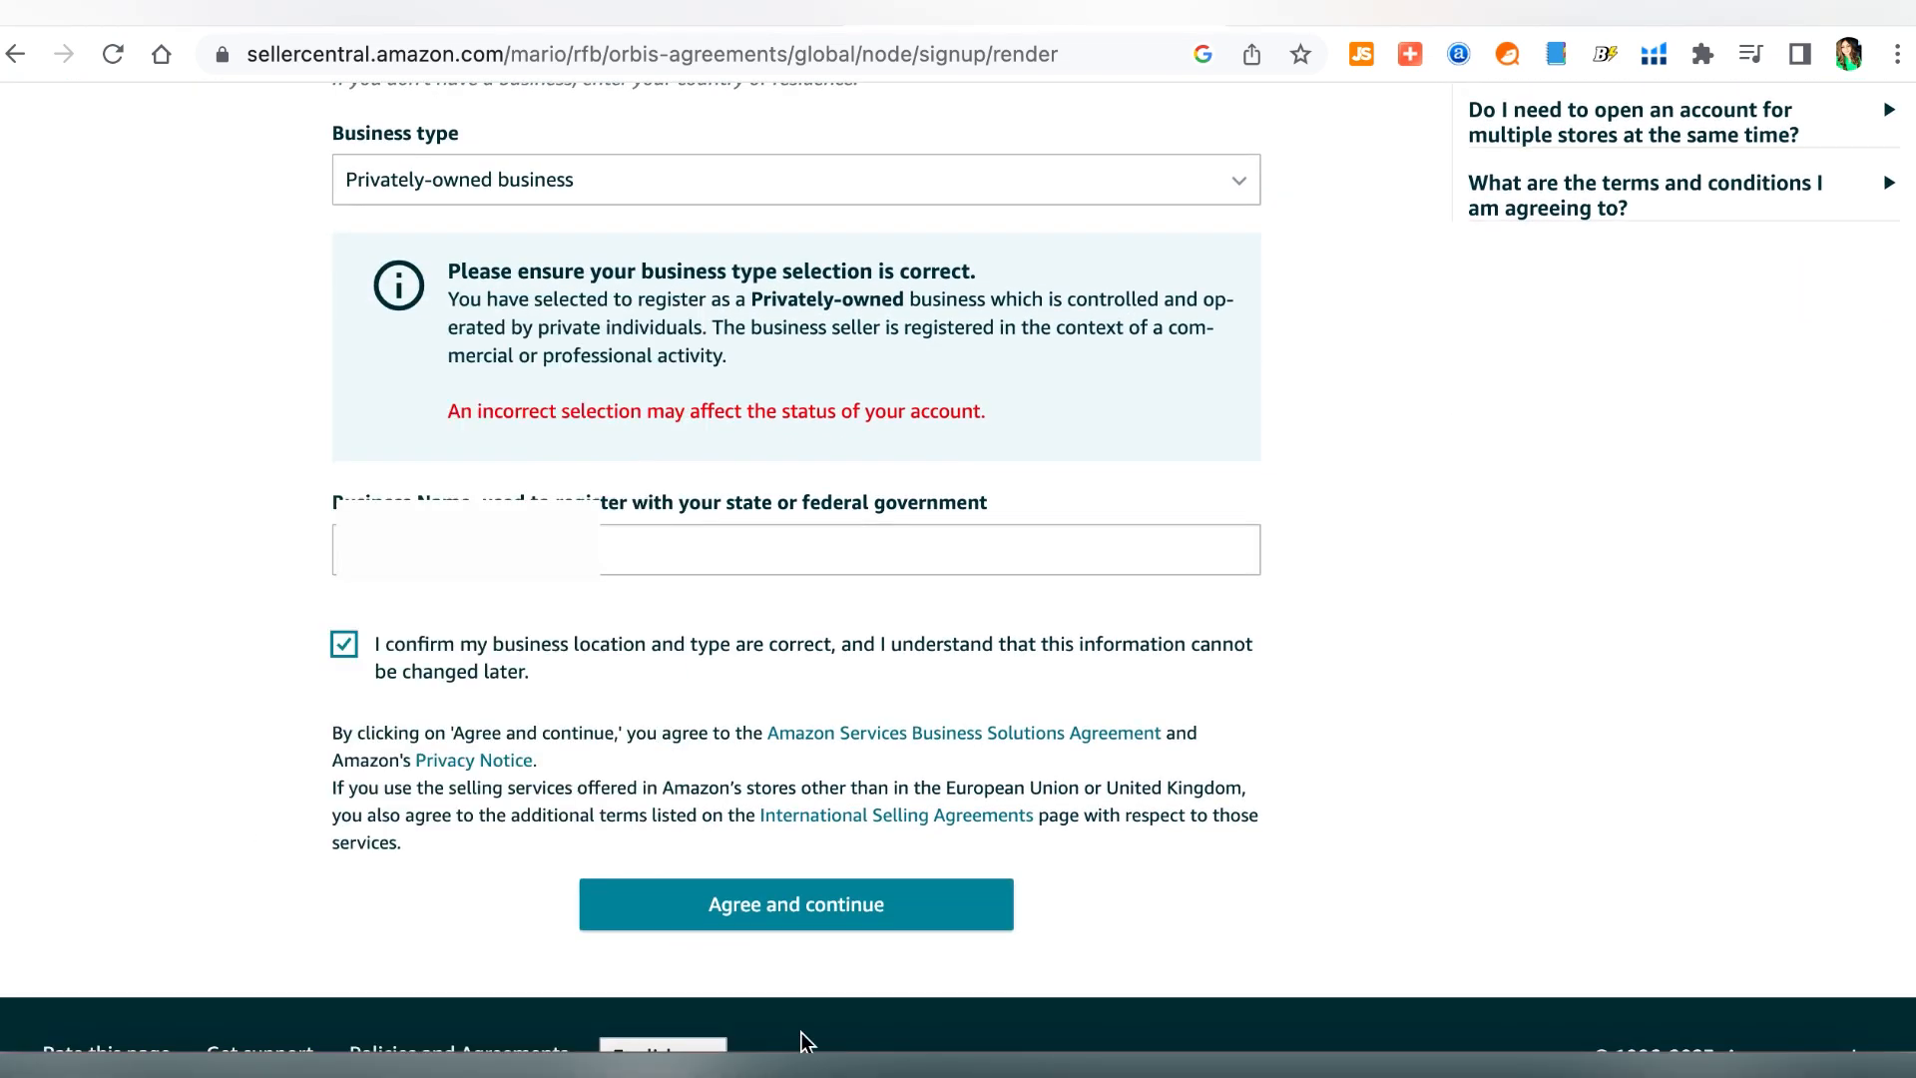
{"action": "left_click", "coordinate": [910, 922]}
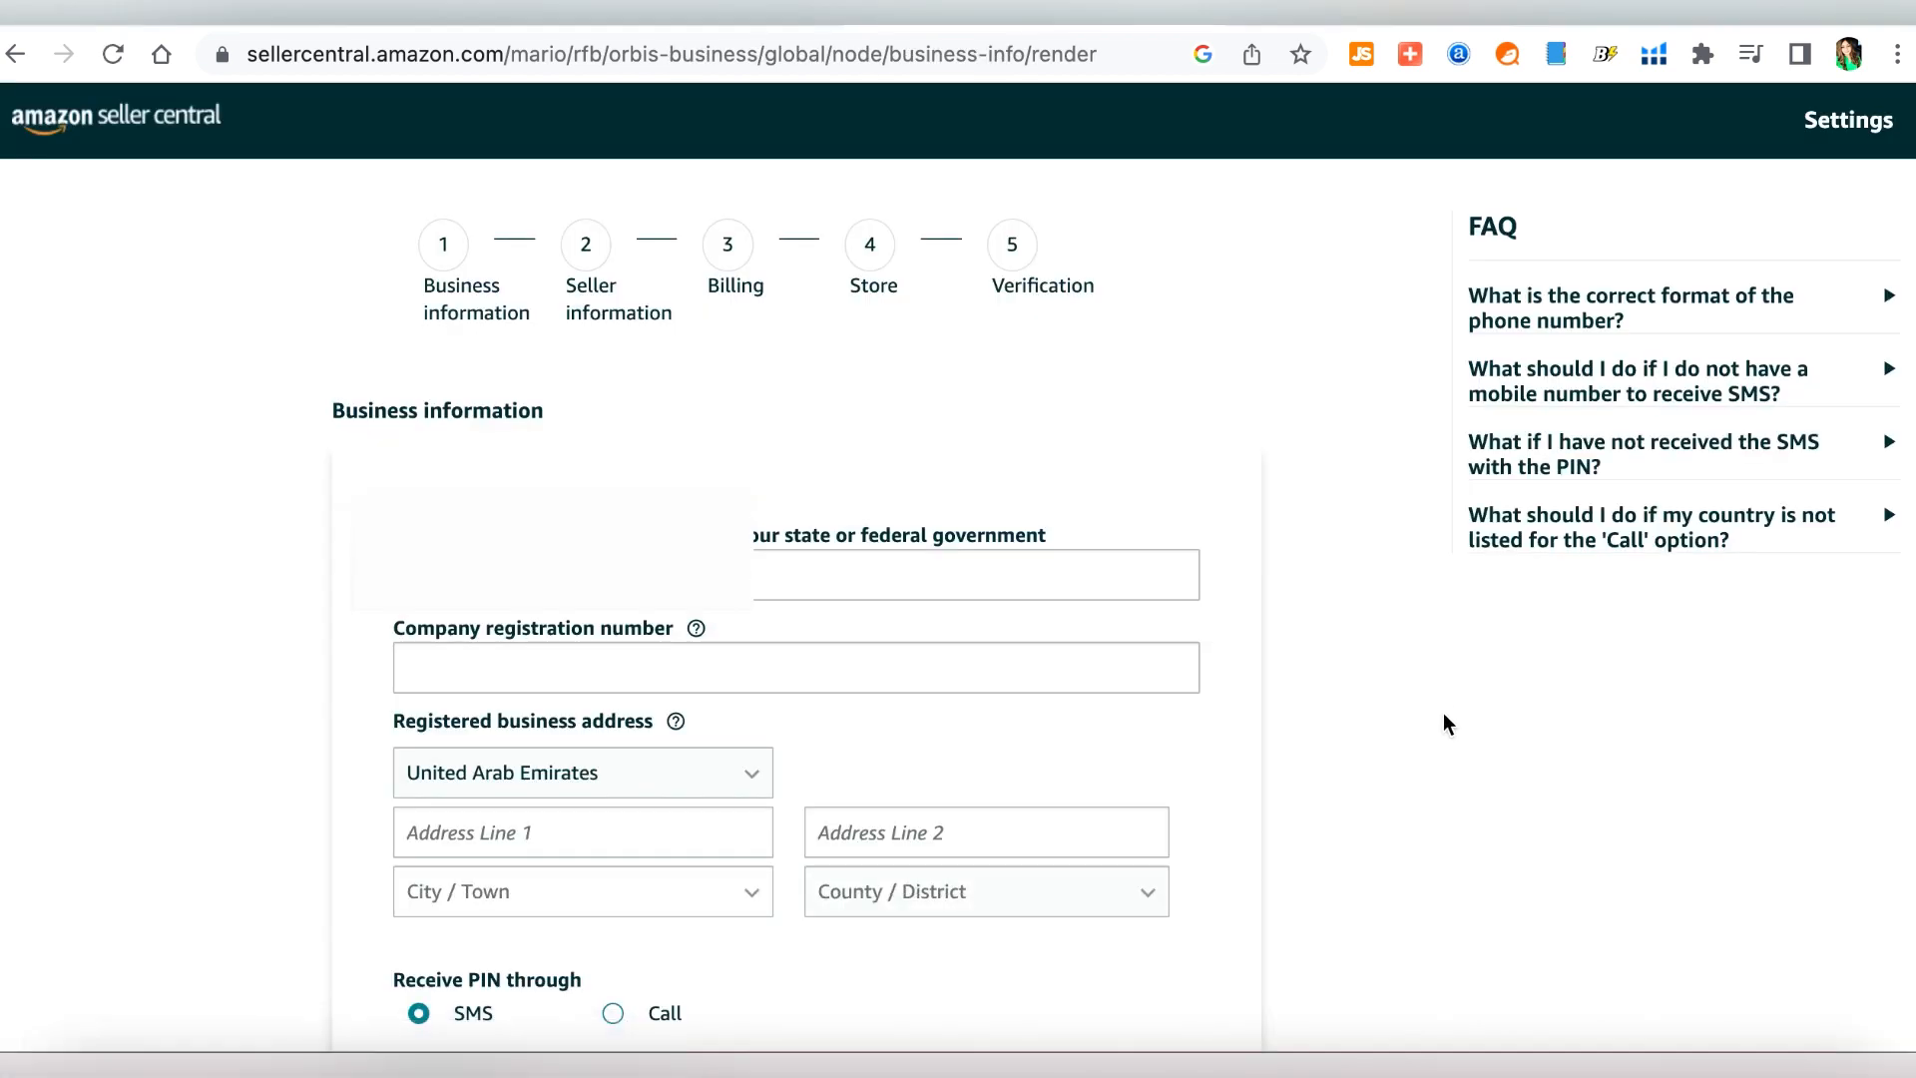
Enter the company registration number and the registered business address, removing the country abbreviation from the end of Address Line 1.
{"action": "scroll", "coordinate": [1444, 725], "scroll_direction": "down", "scroll_amount": 1}
{"action": "scroll", "coordinate": [1444, 716], "scroll_direction": "up", "scroll_amount": 1}
{"action": "scroll", "coordinate": [145, 553], "scroll_direction": "down", "scroll_amount": 4}
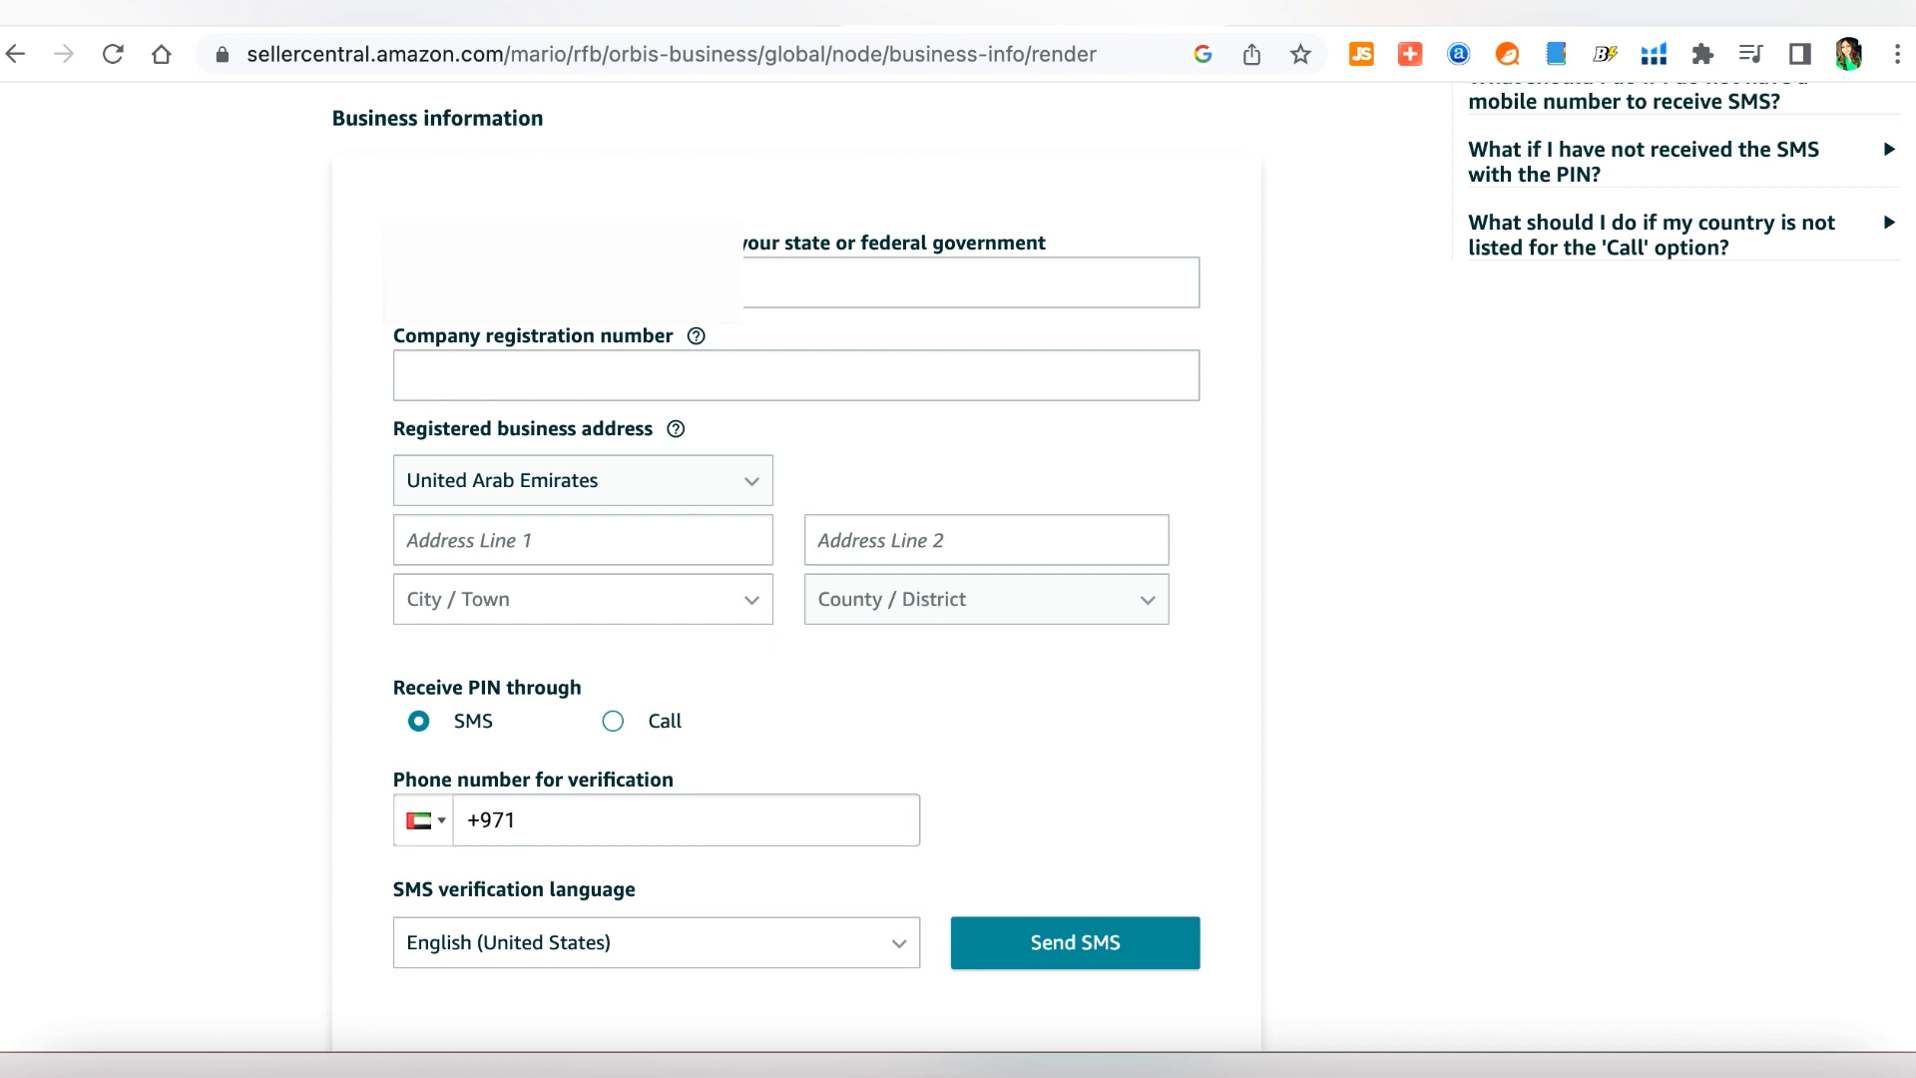
{"action": "scroll", "coordinate": [577, 534], "scroll_direction": "down", "scroll_amount": 1}
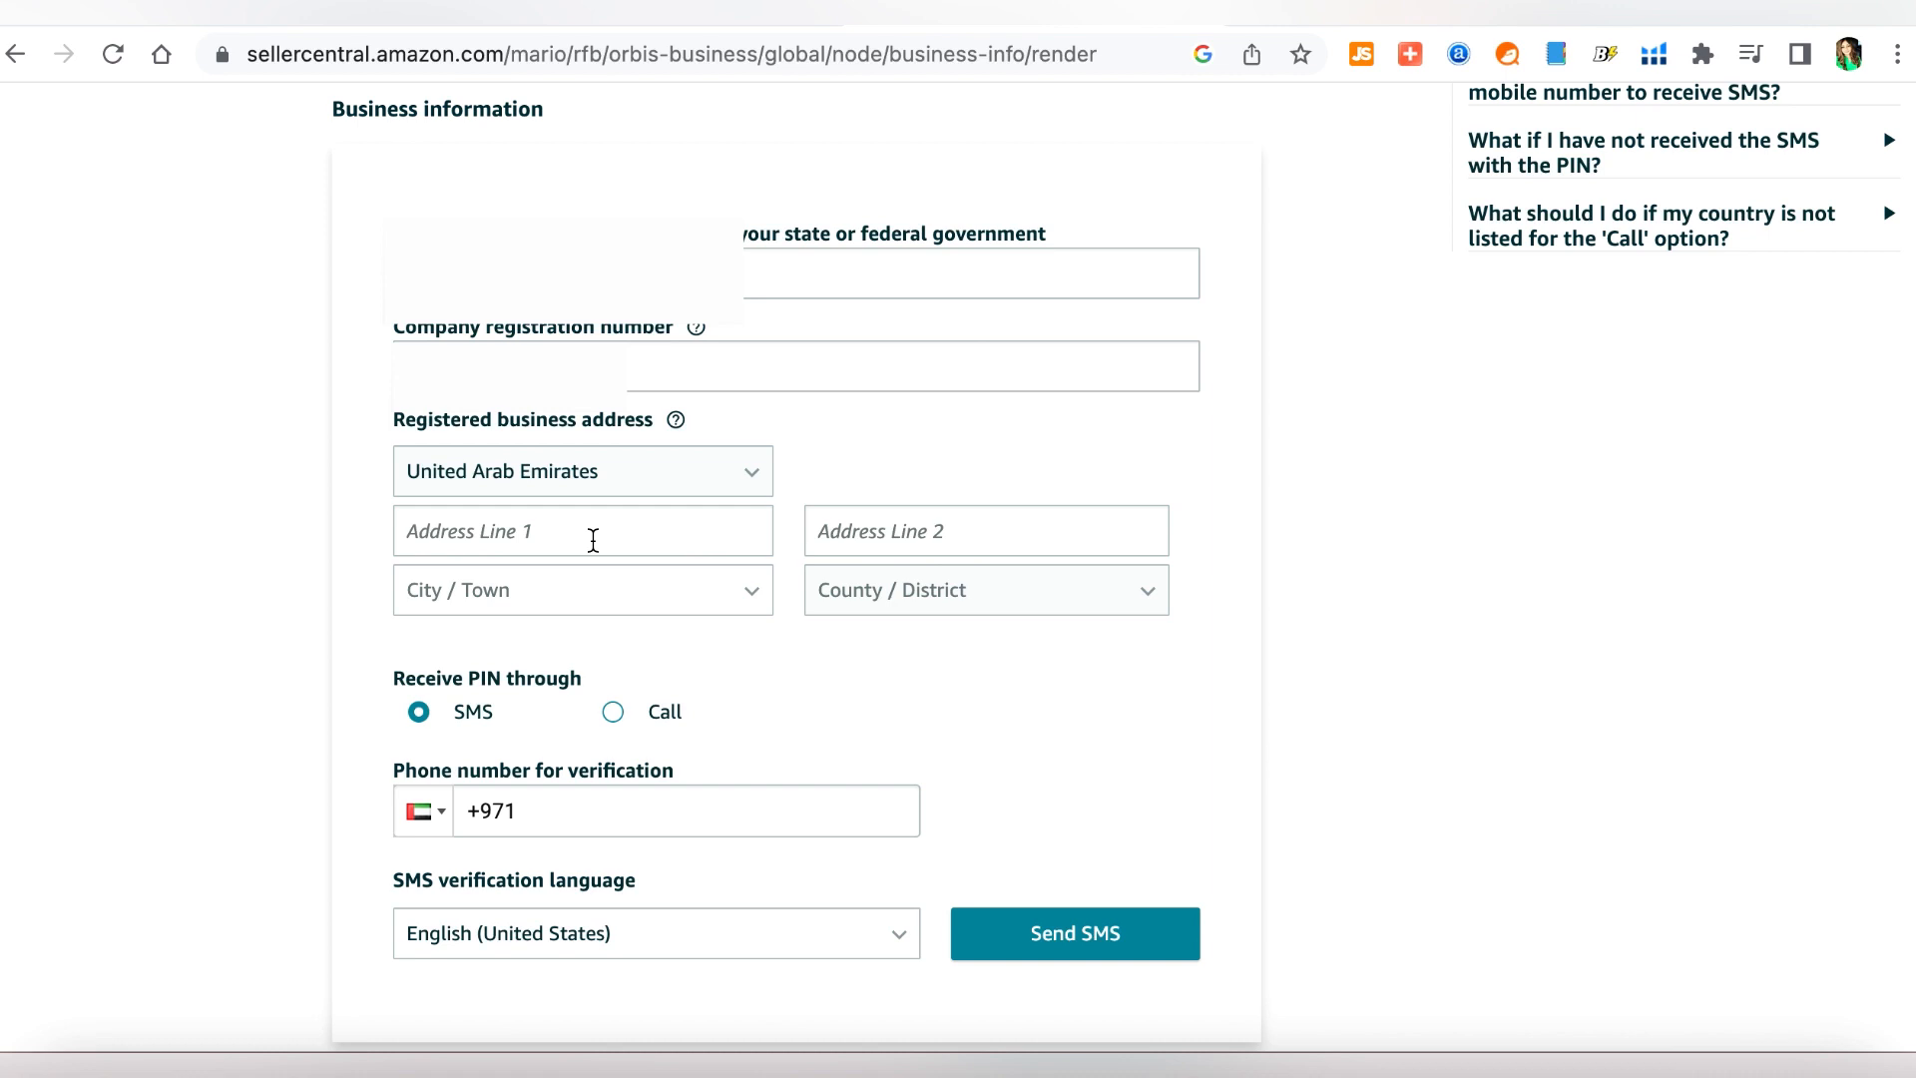
{"action": "left_click", "coordinate": [593, 540]}
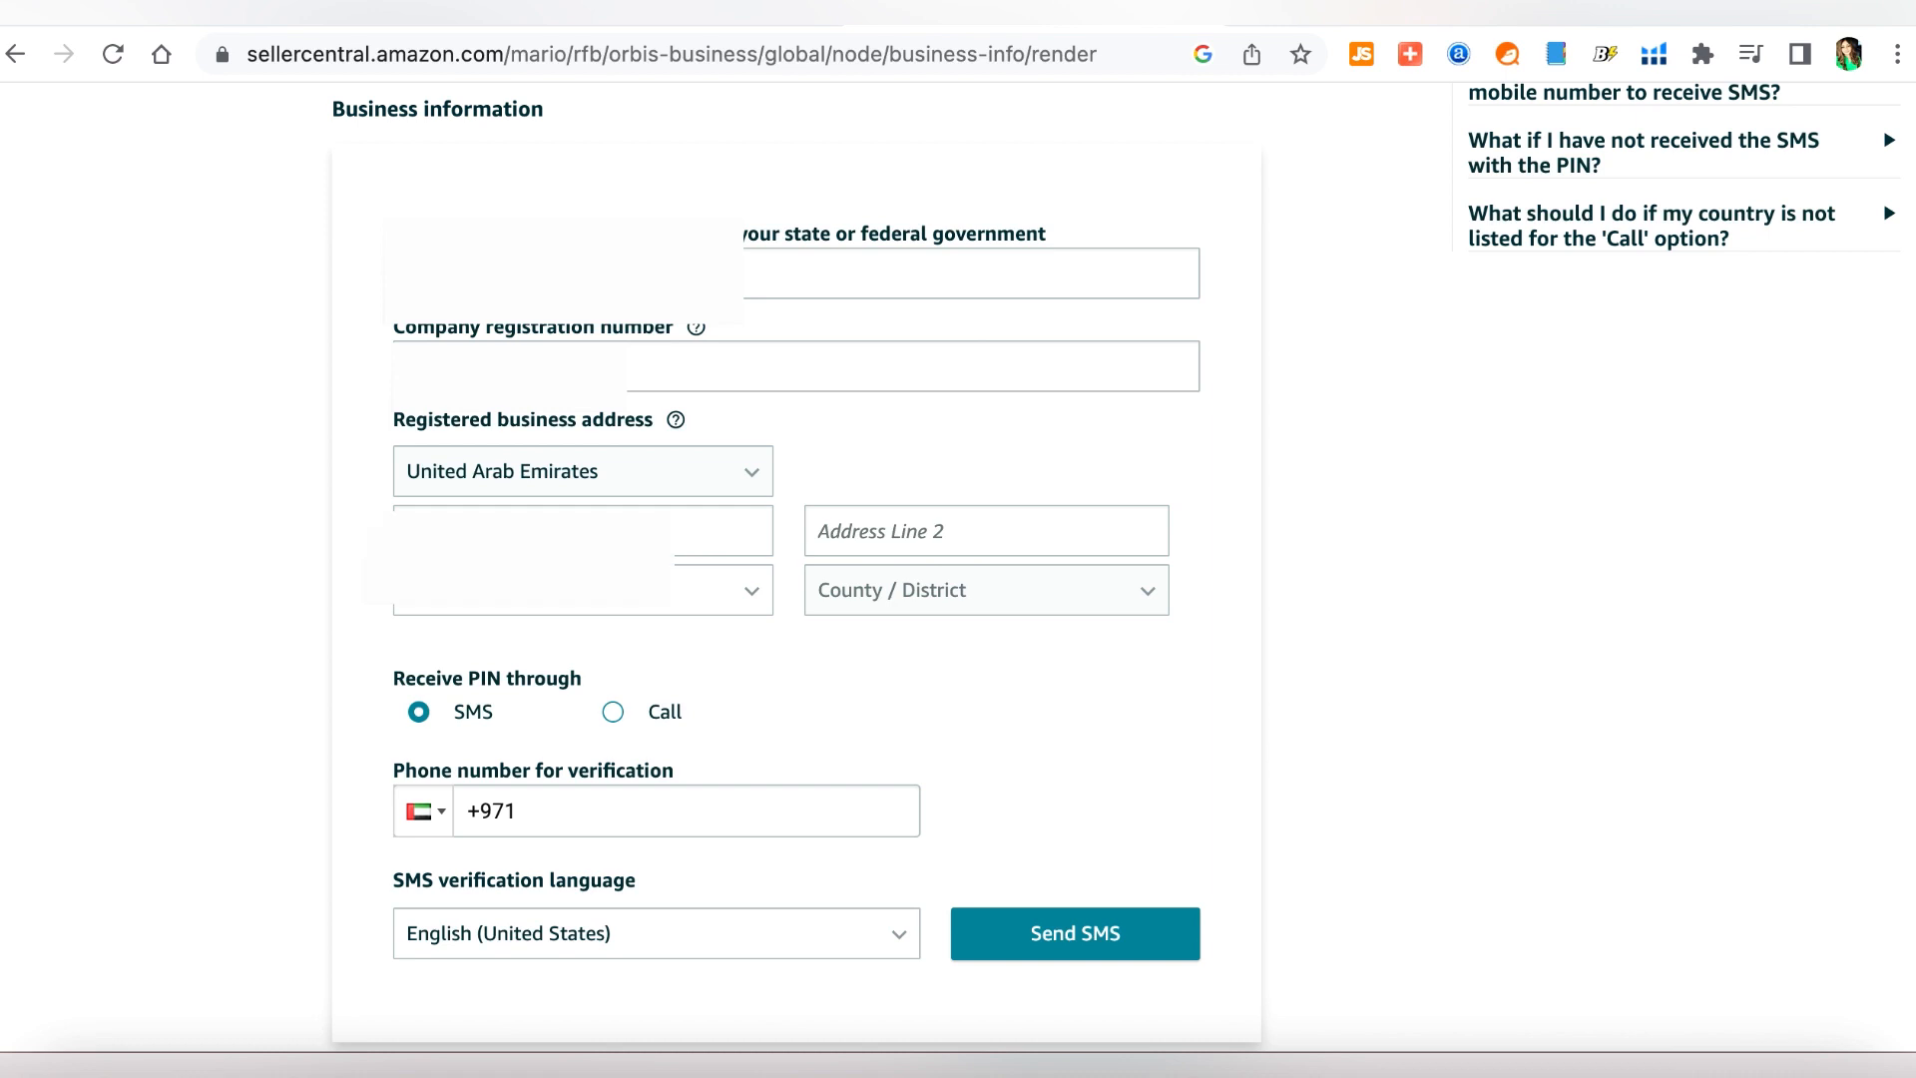
{"action": "key", "text": "super+v"}
{"action": "left_click_drag", "start_coordinate": [593, 540], "coordinate": [718, 537]}
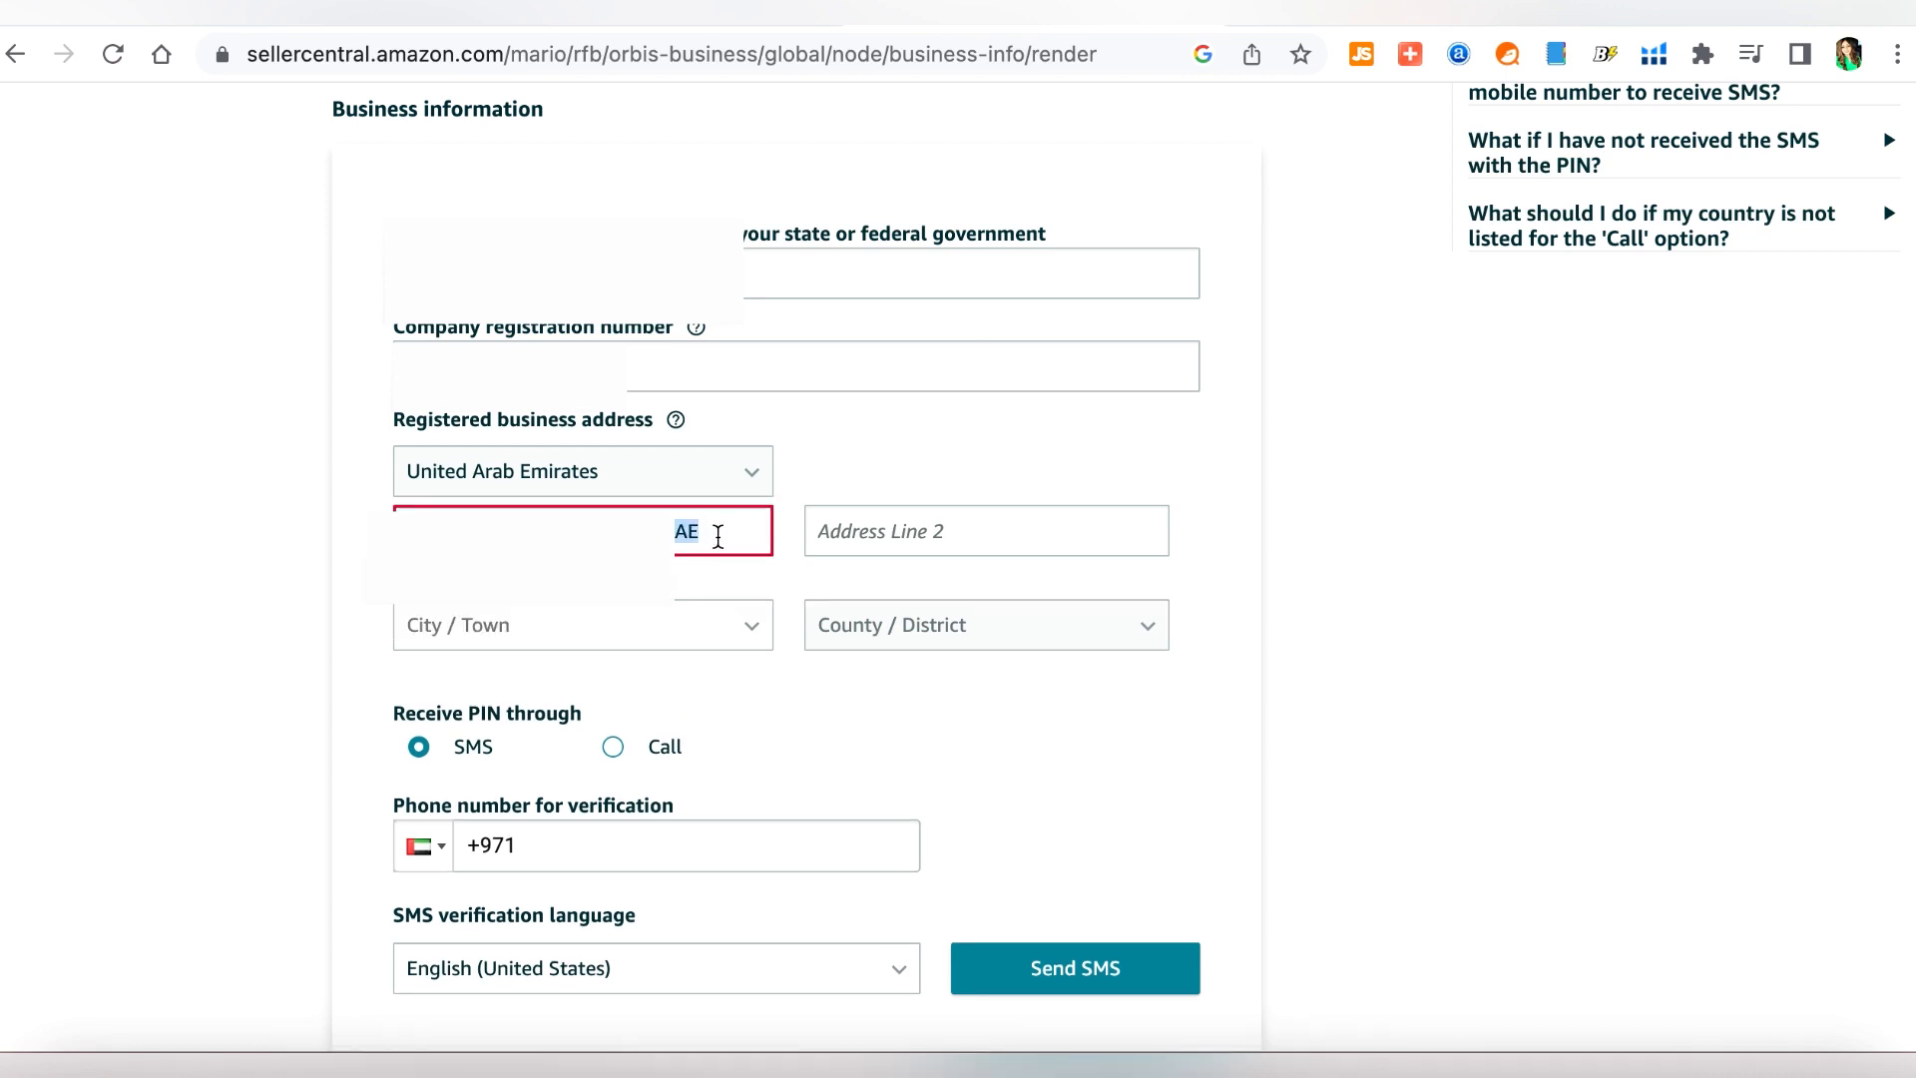
{"action": "key", "text": "BackSpace"}
{"action": "scroll", "coordinate": [1121, 611], "scroll_direction": "down", "scroll_amount": 2}
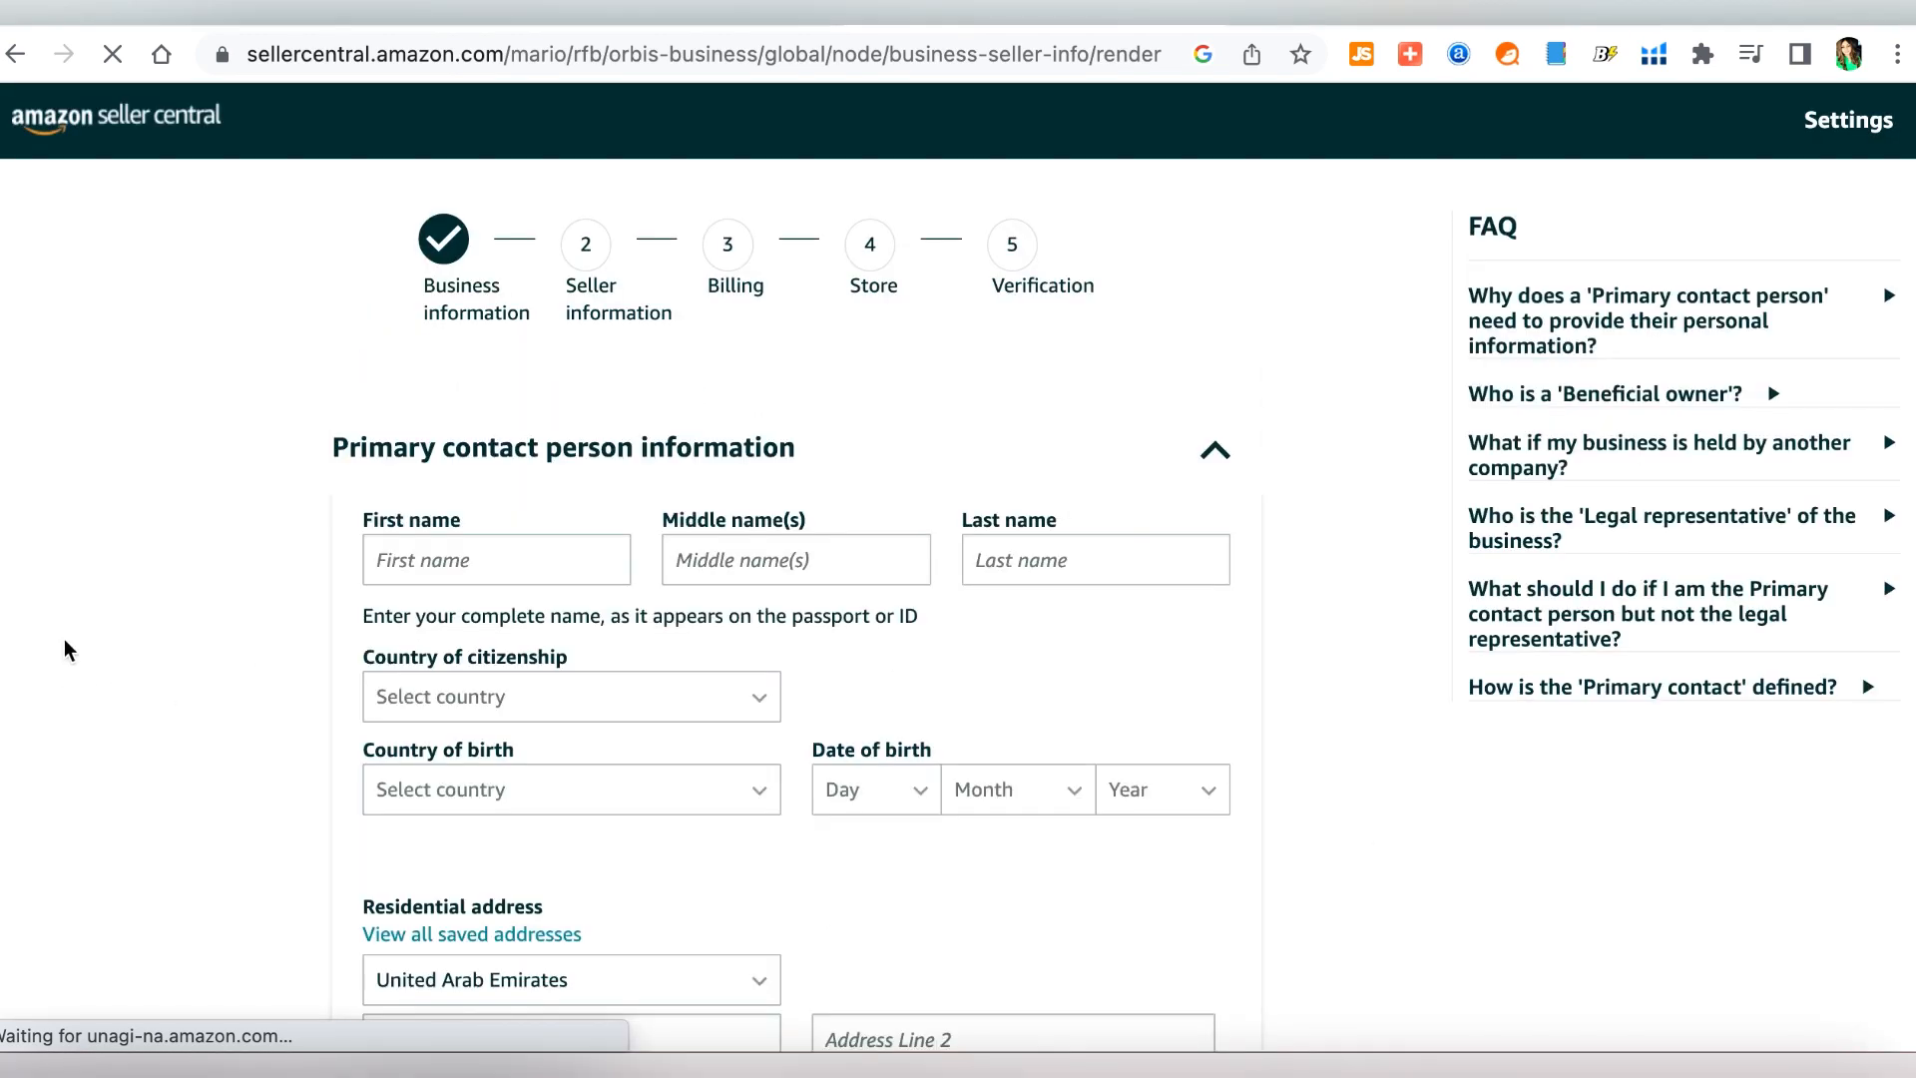
Enter the primary contact person's first and last name and choose their country of citizenship.
{"action": "scroll", "coordinate": [107, 596], "scroll_direction": "down", "scroll_amount": 2}
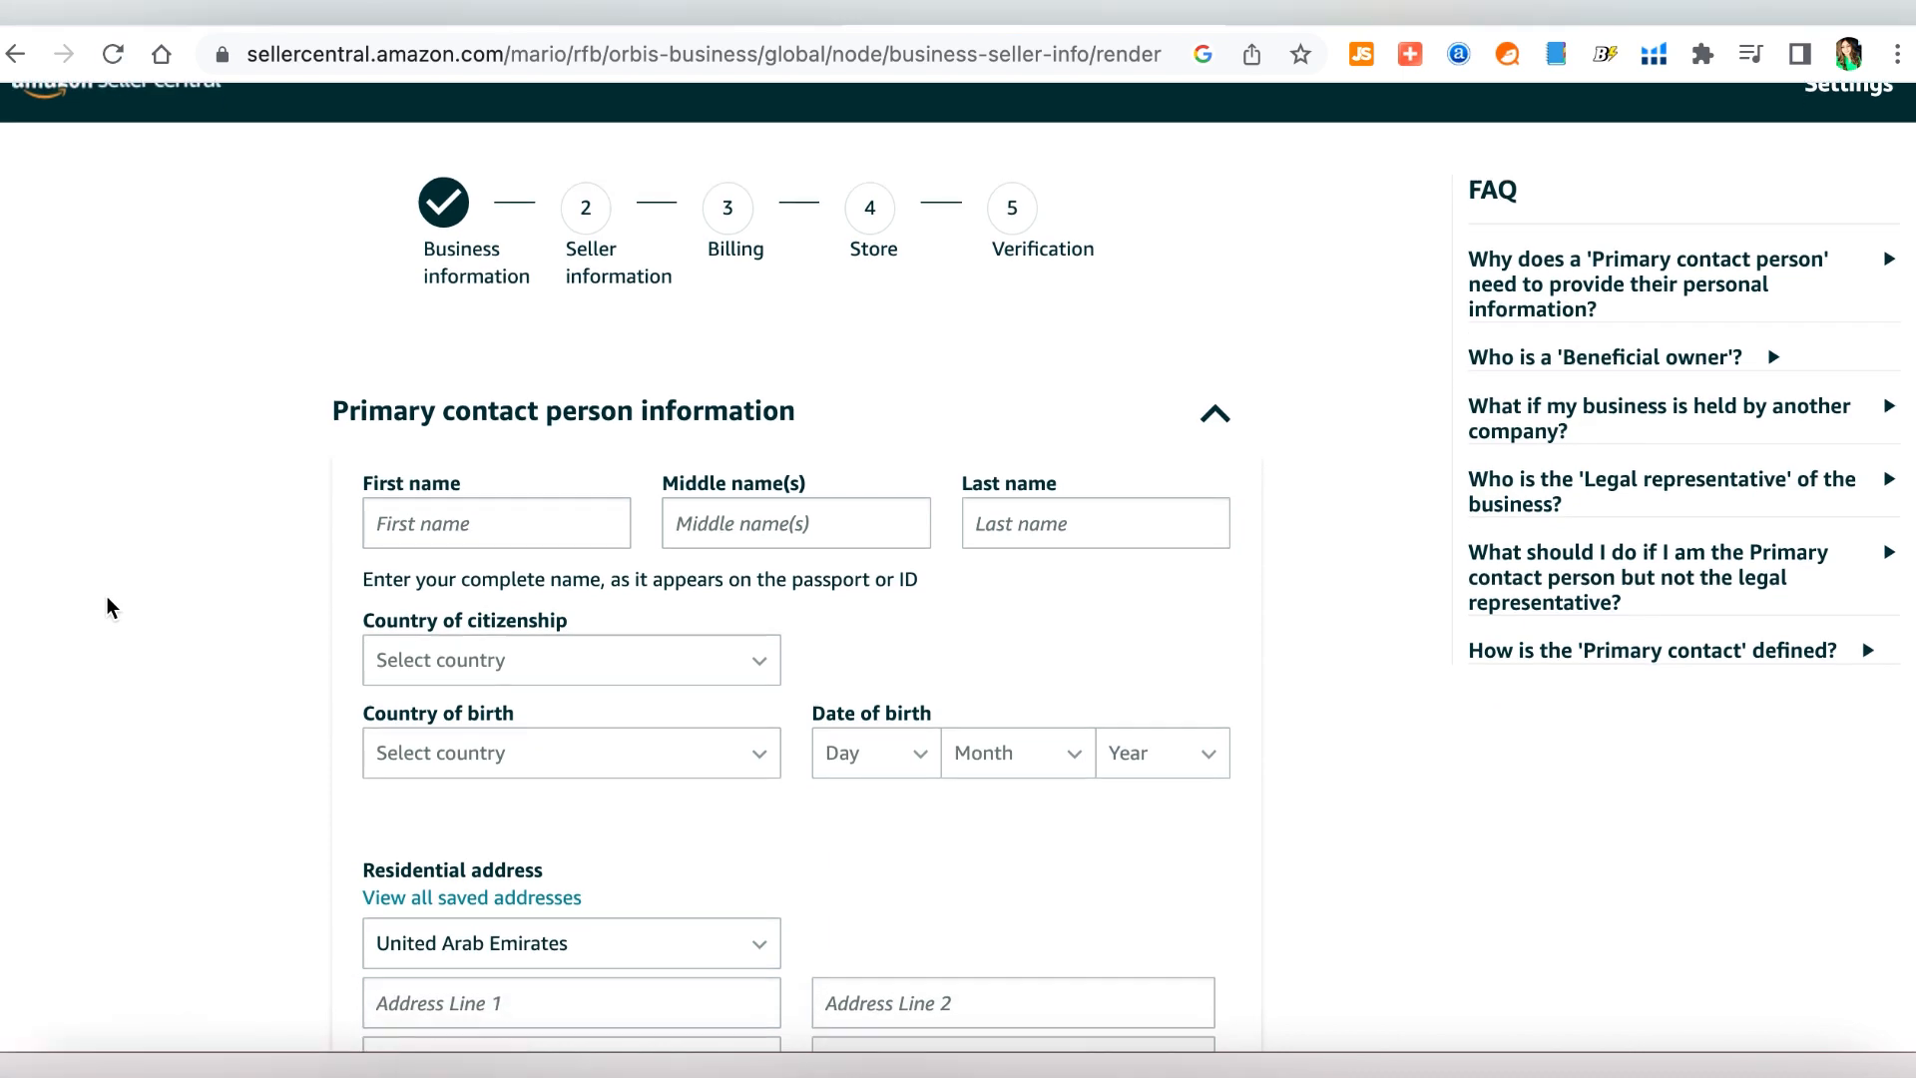
{"action": "scroll", "coordinate": [105, 595], "scroll_direction": "down", "scroll_amount": 3}
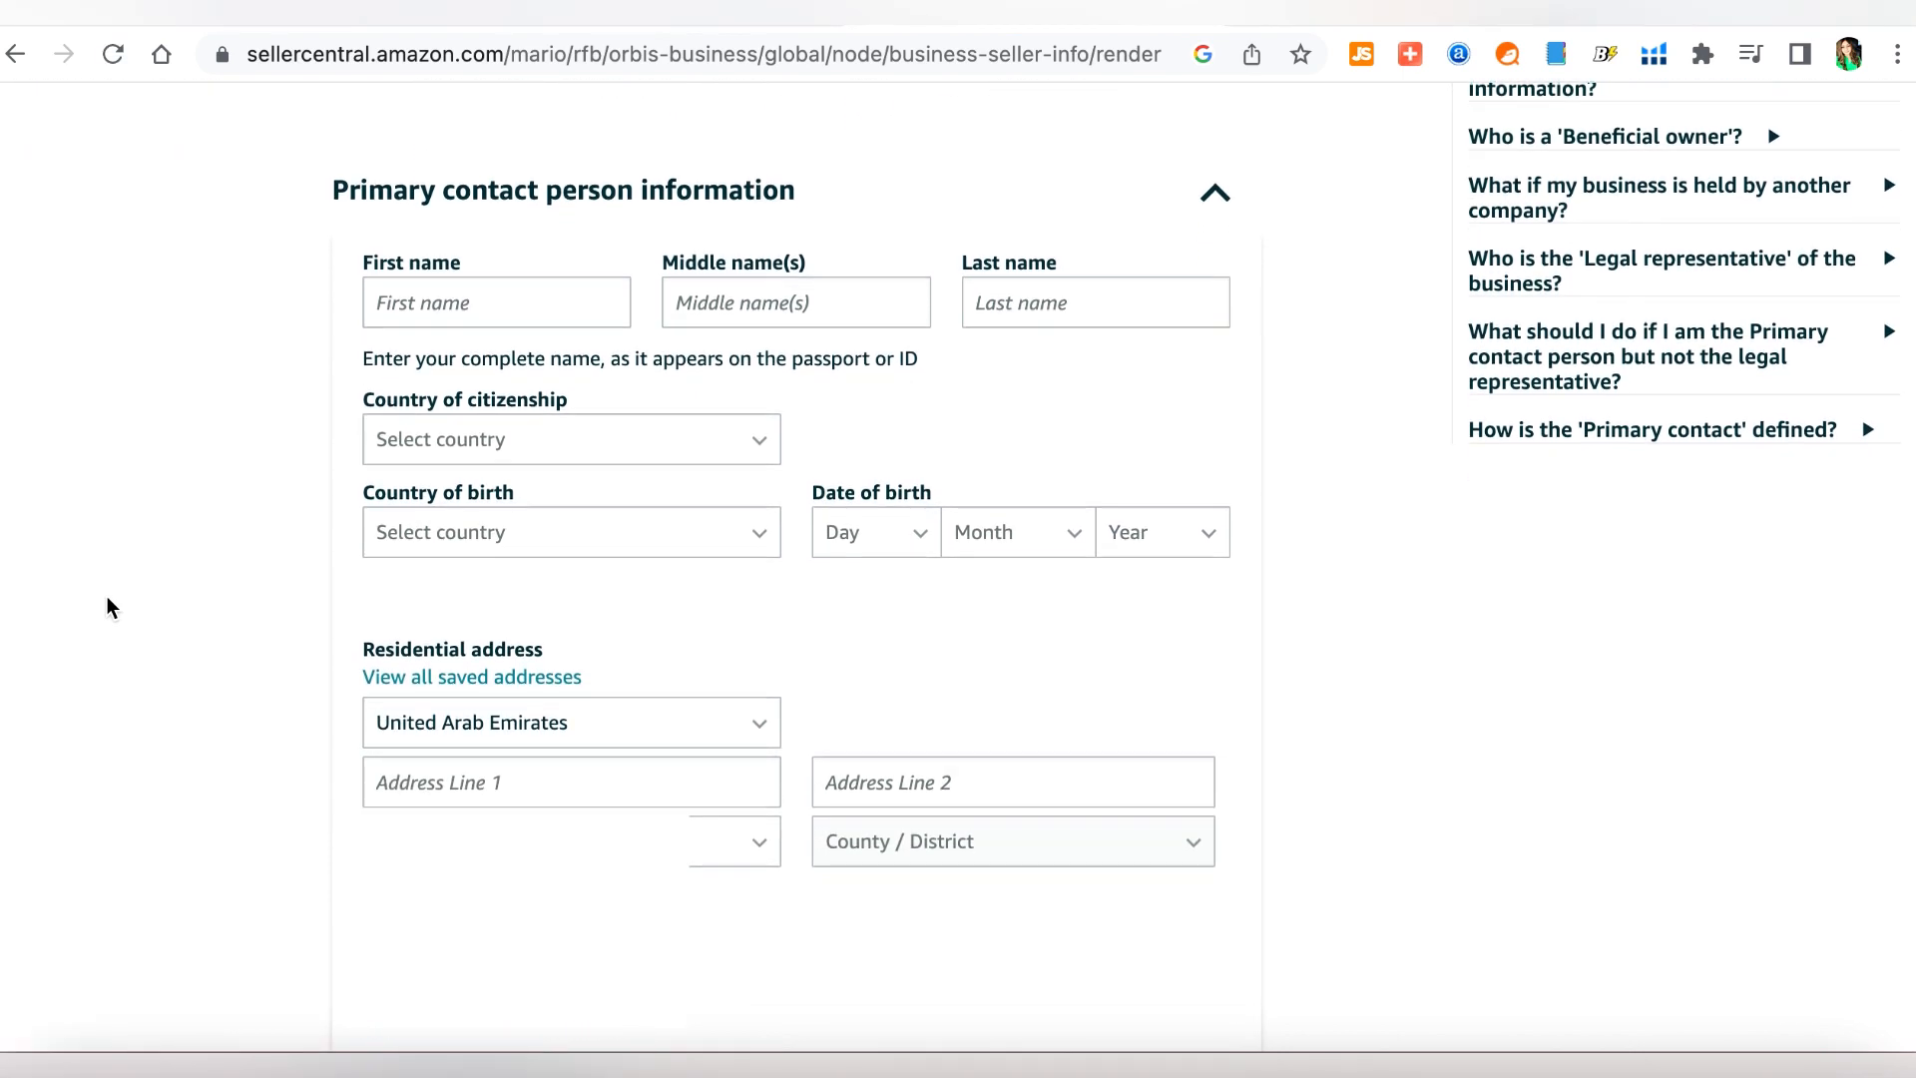
{"action": "left_click", "coordinate": [503, 298]}
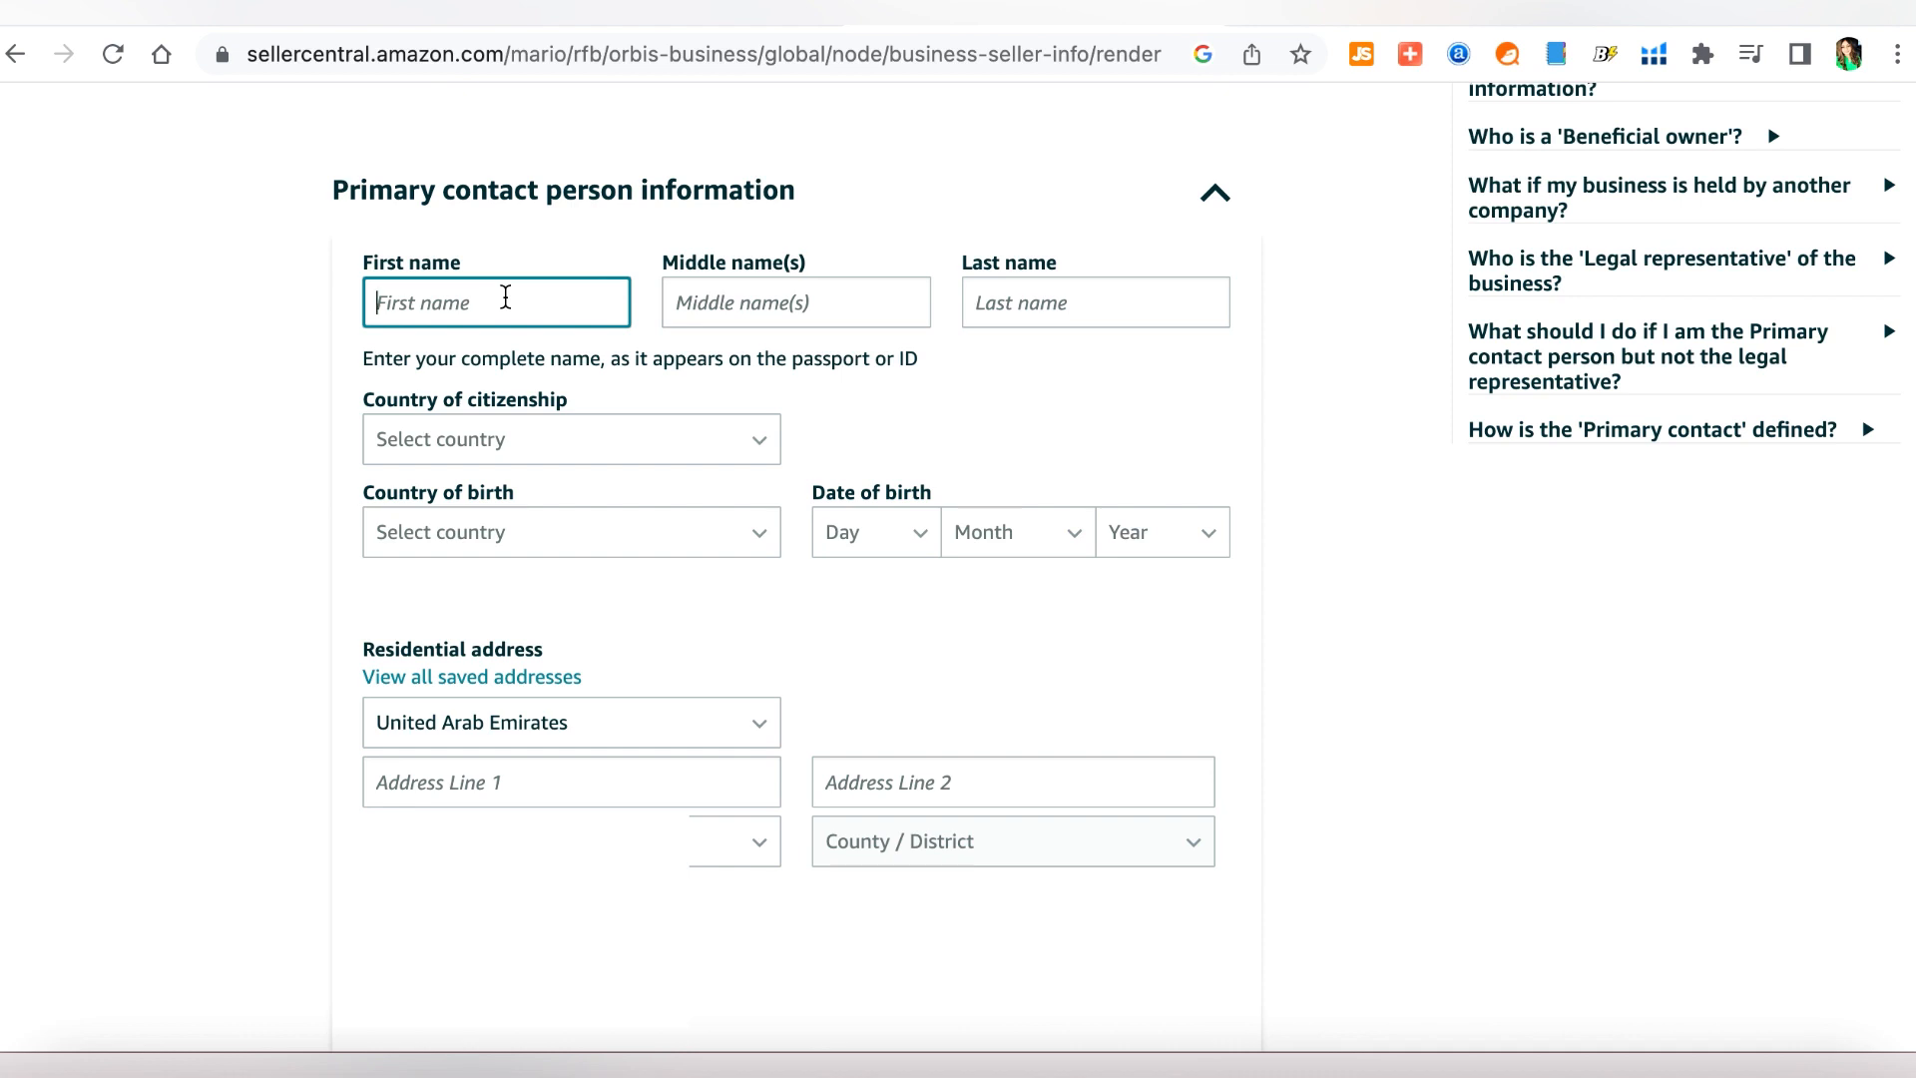
{"action": "left_click", "coordinate": [727, 384]}
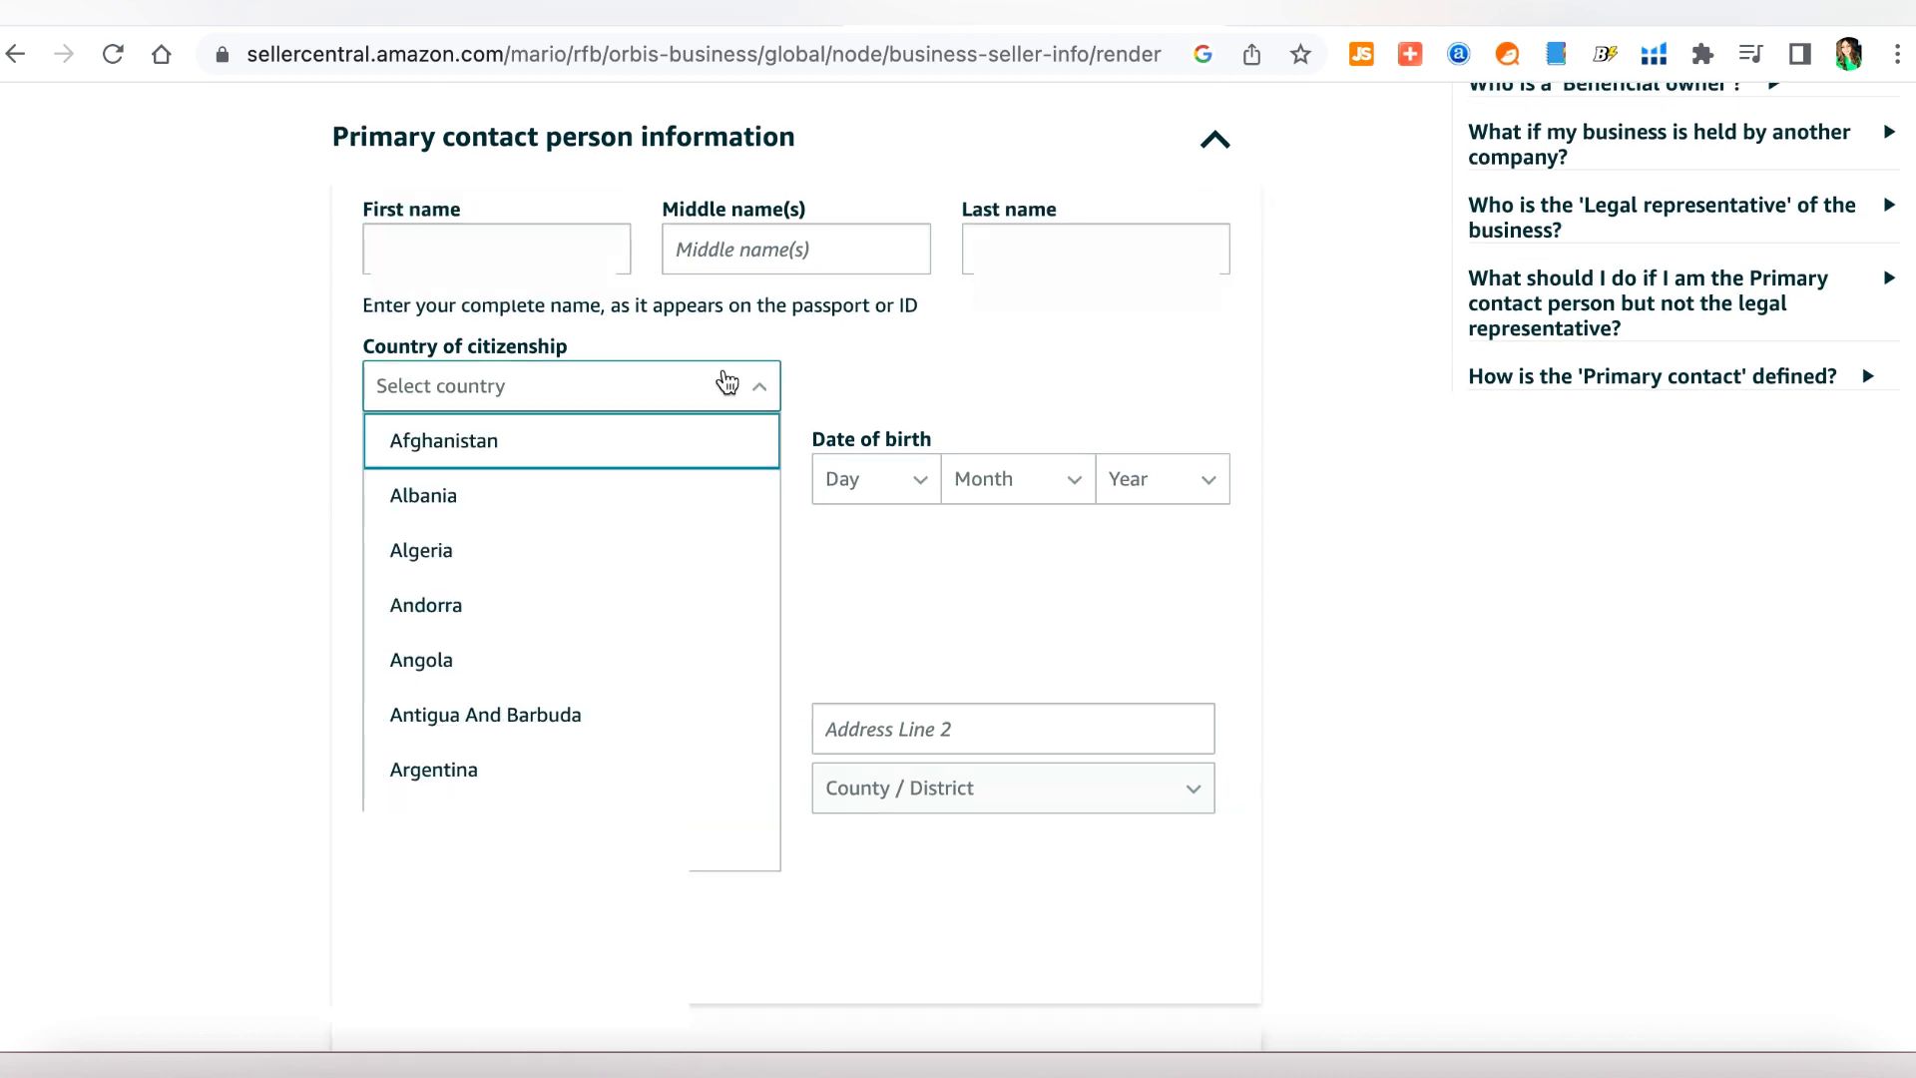
{"action": "scroll", "coordinate": [674, 541], "scroll_direction": "down", "scroll_amount": 5}
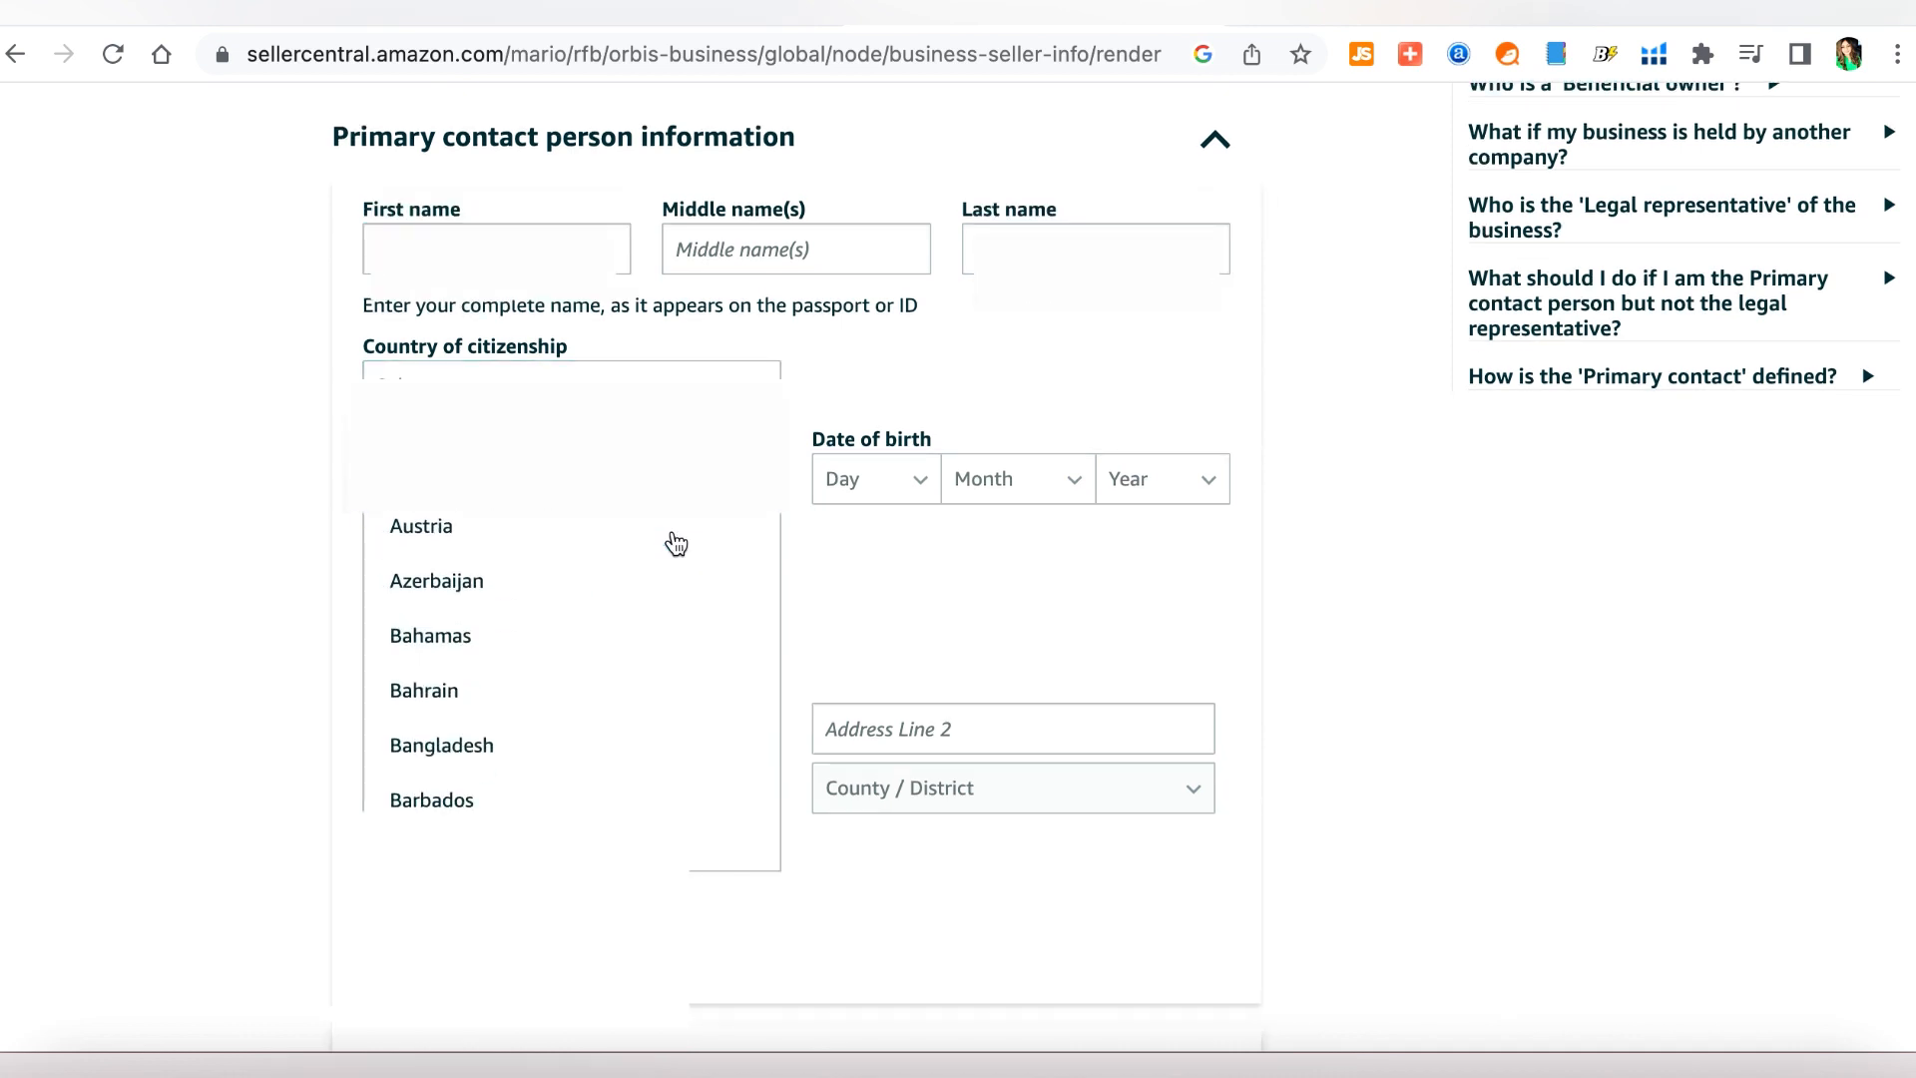
Set the primary contact's identity proof to National or Residence ID with United Arab Emirates as the country of issue.
{"action": "left_click", "coordinate": [639, 639]}
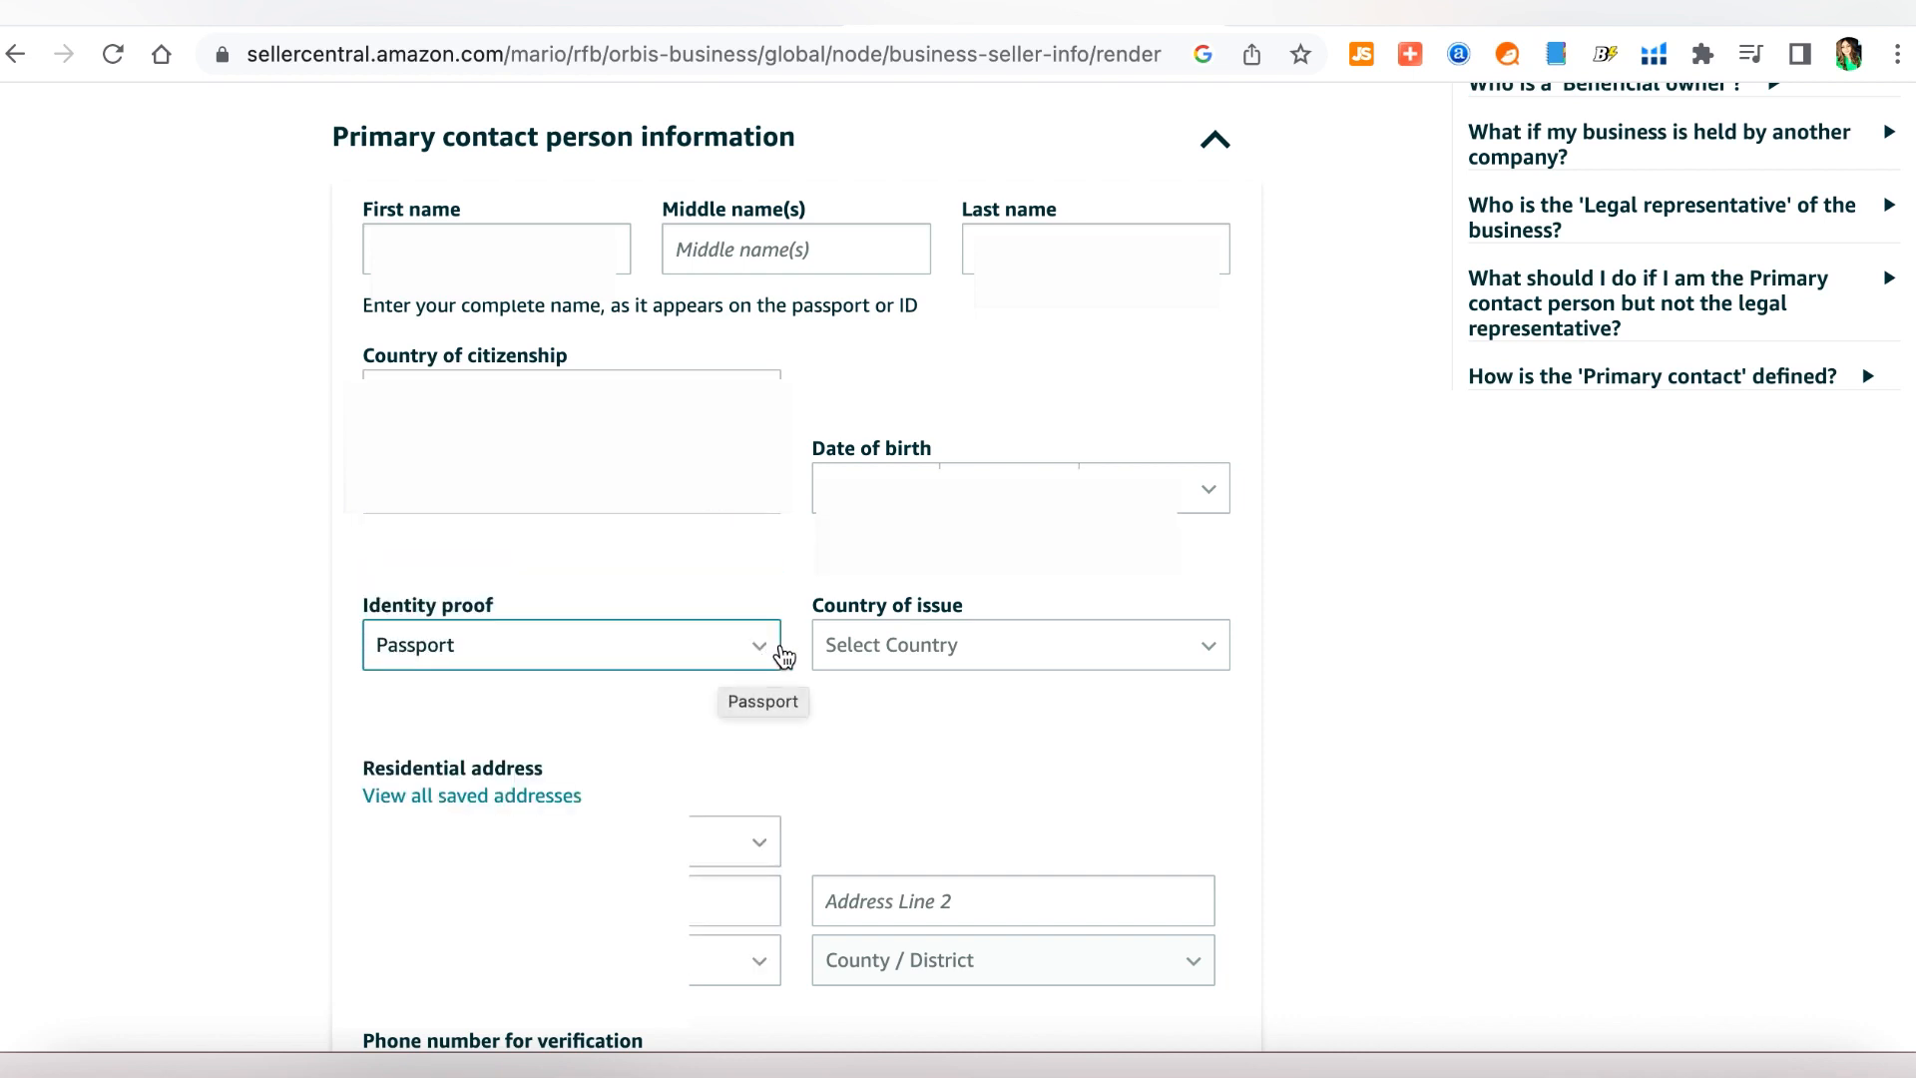
{"action": "left_click", "coordinate": [761, 665]}
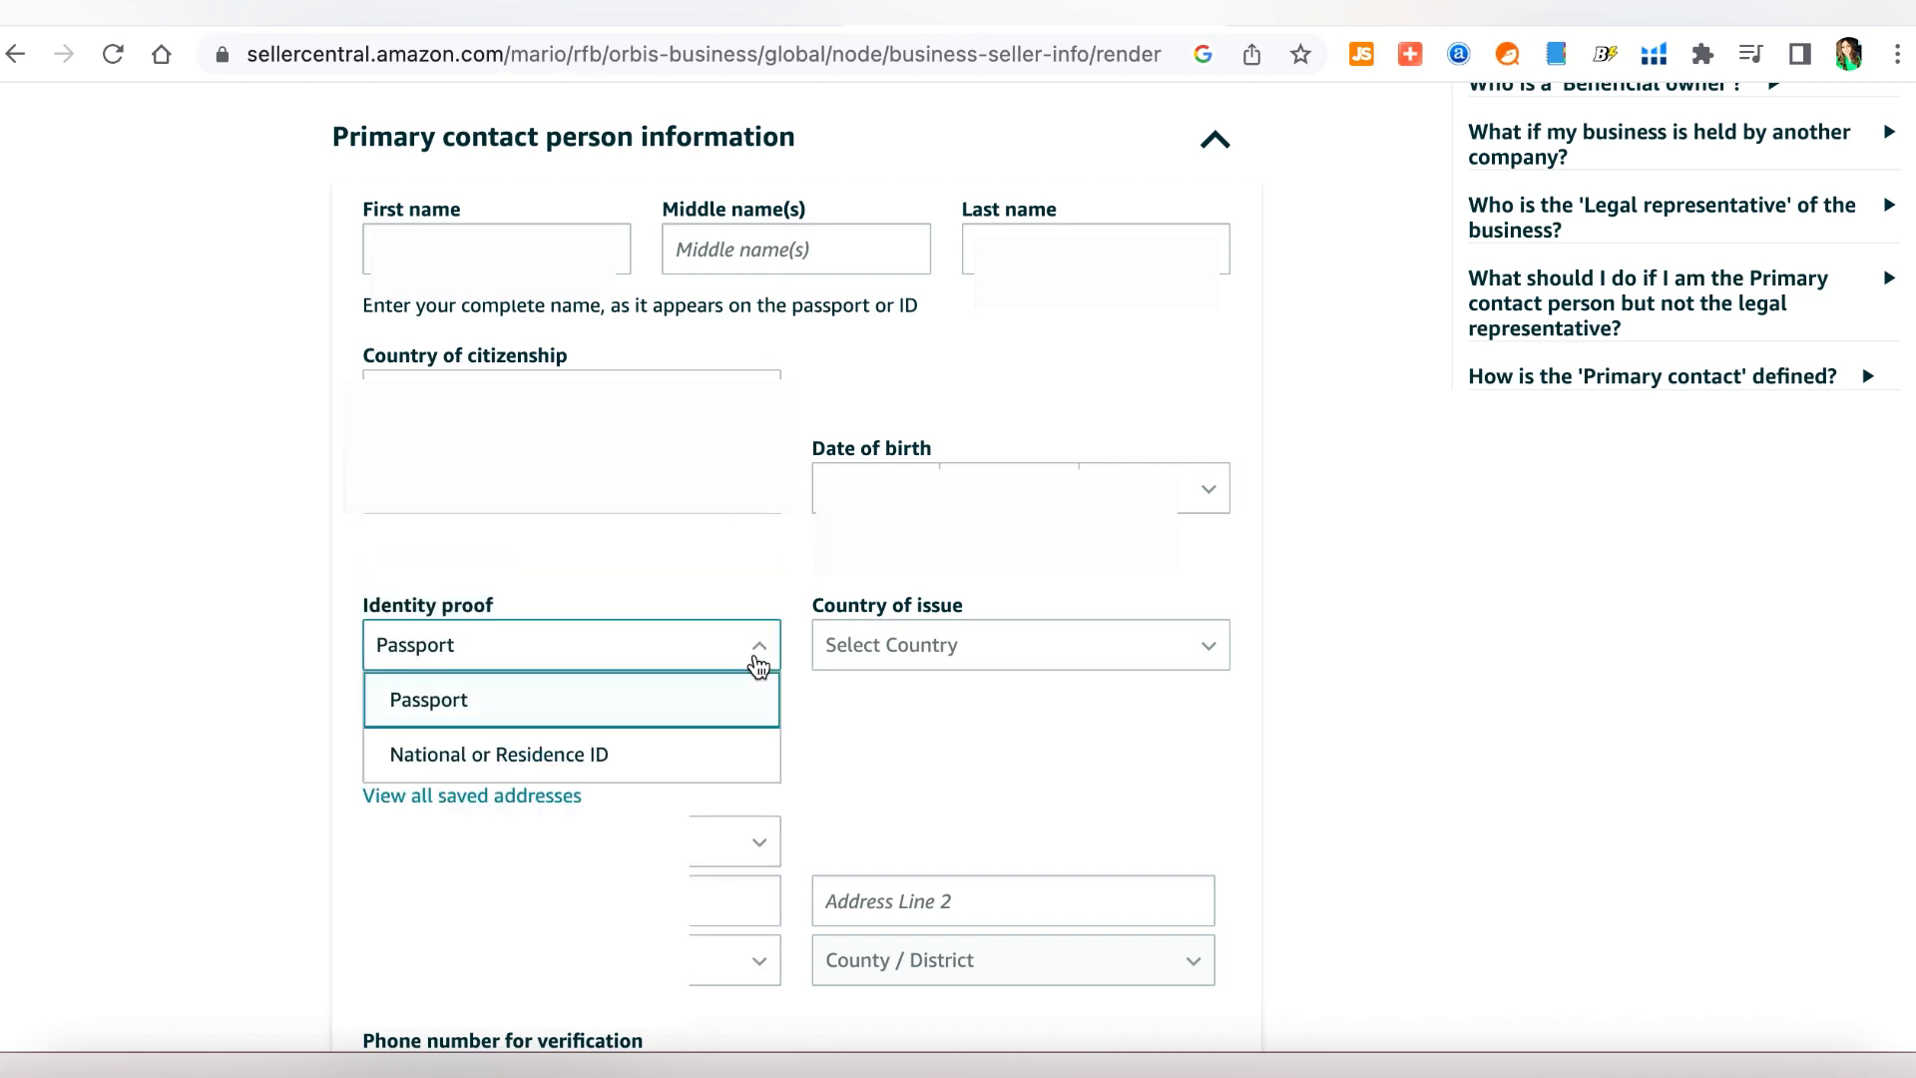
{"action": "left_click", "coordinate": [696, 756]}
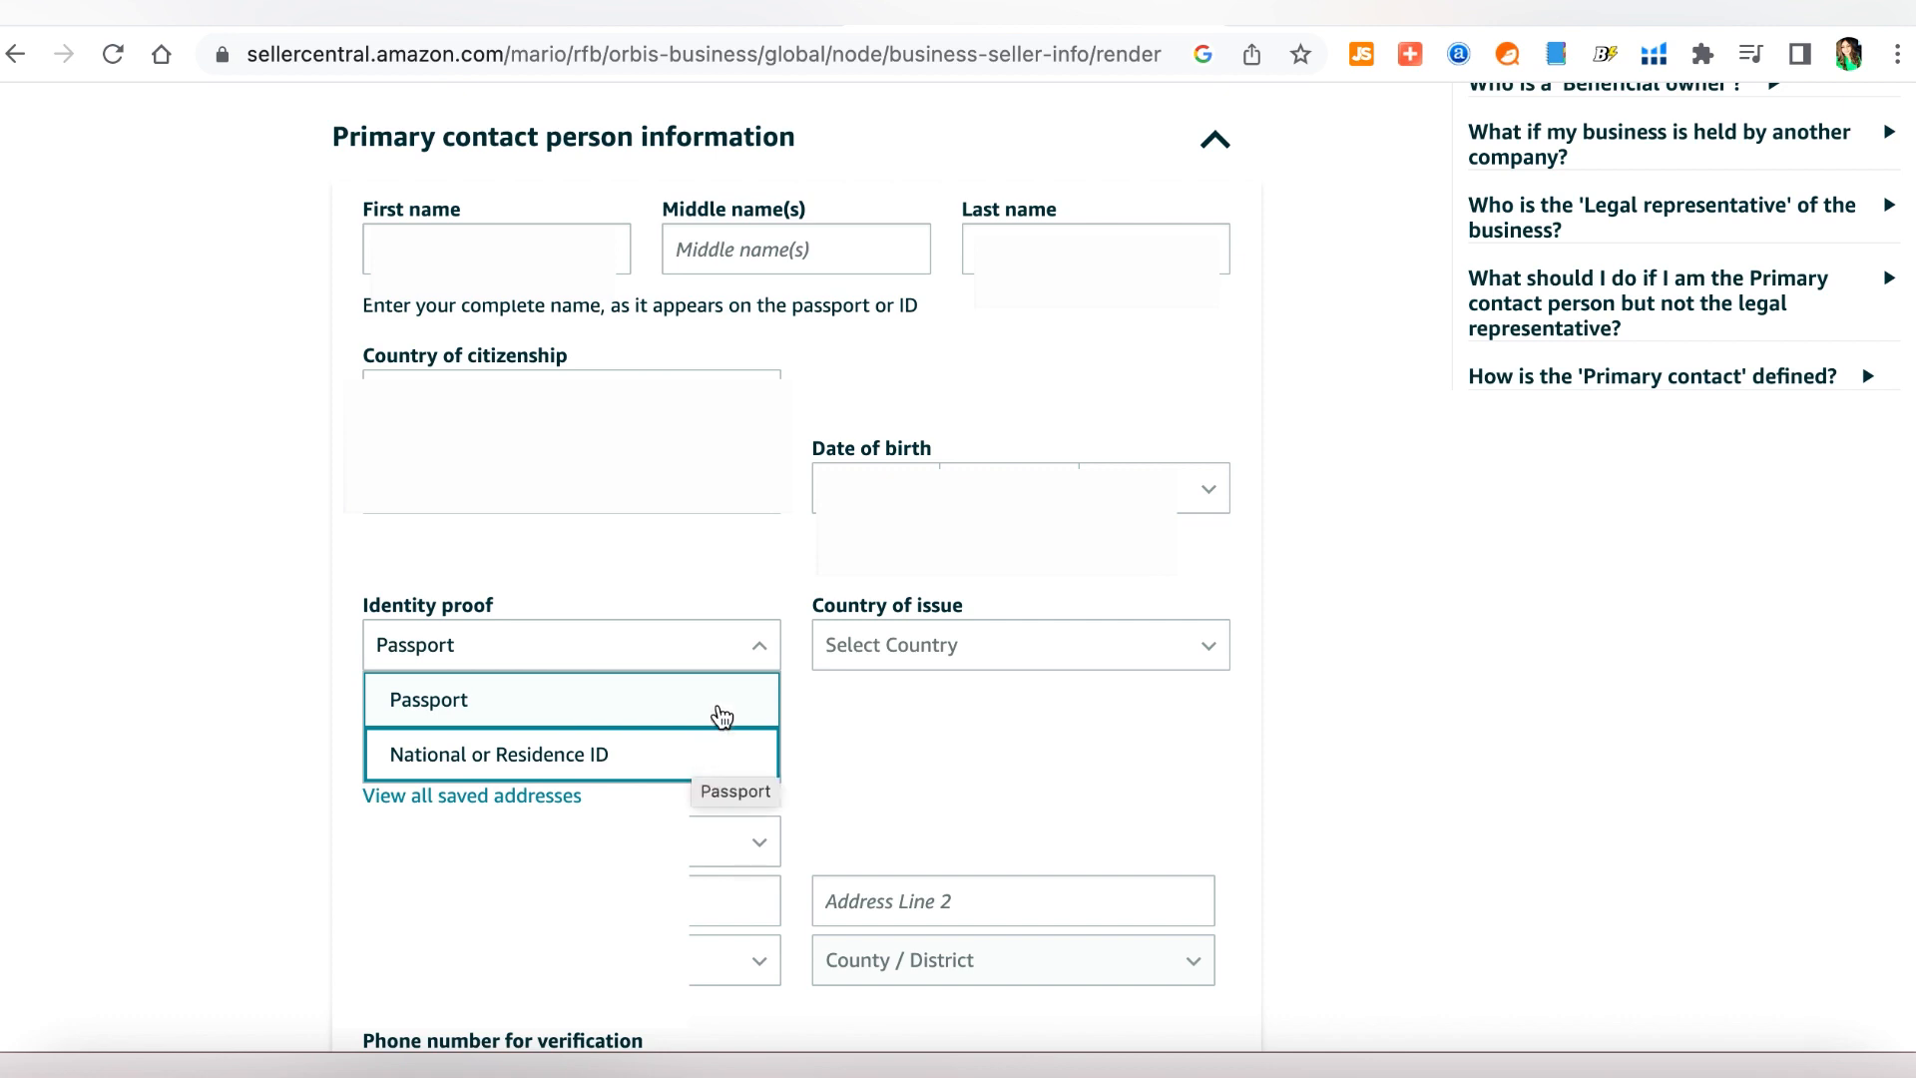
{"action": "left_click", "coordinate": [1207, 659]}
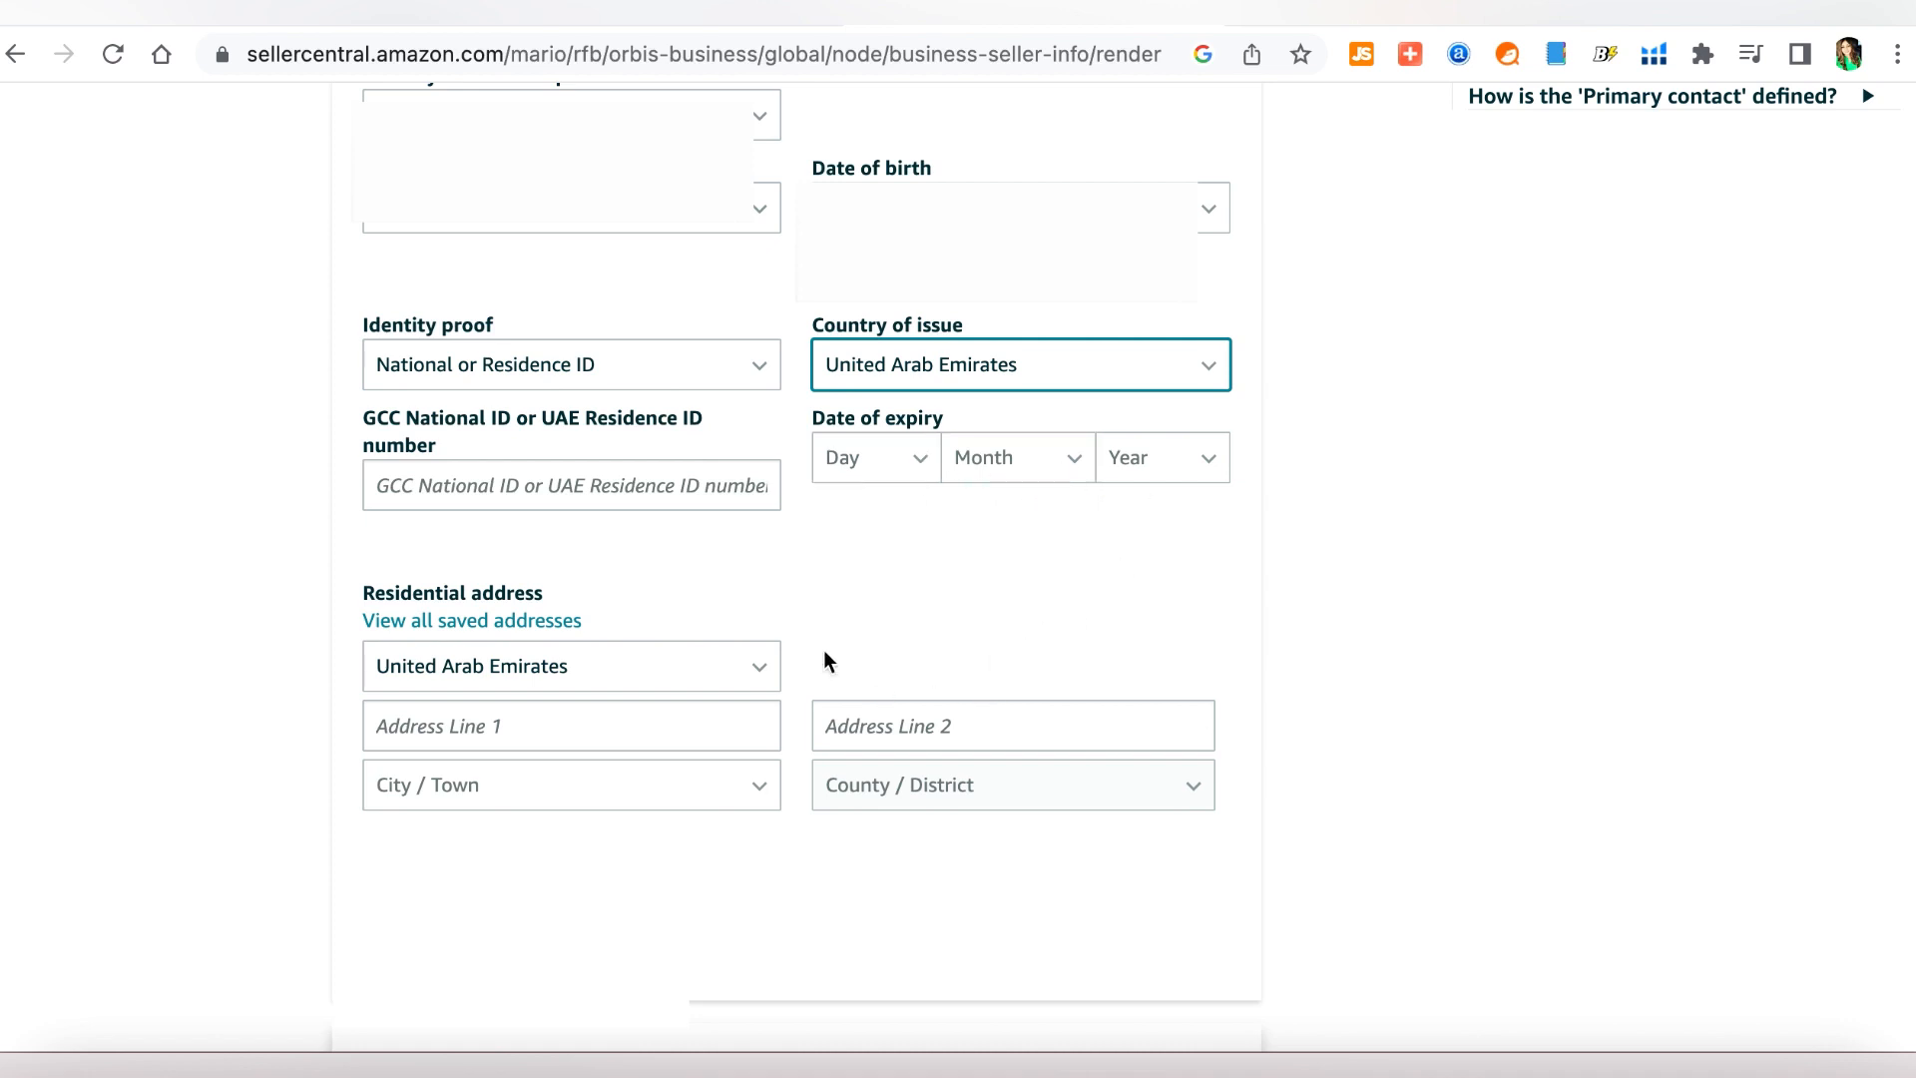
Fill in the primary contact's residence ID number, its date of expiry and the residential address.
{"action": "left_click", "coordinate": [729, 471]}
{"action": "scroll", "coordinate": [659, 388], "scroll_direction": "down", "scroll_amount": 3}
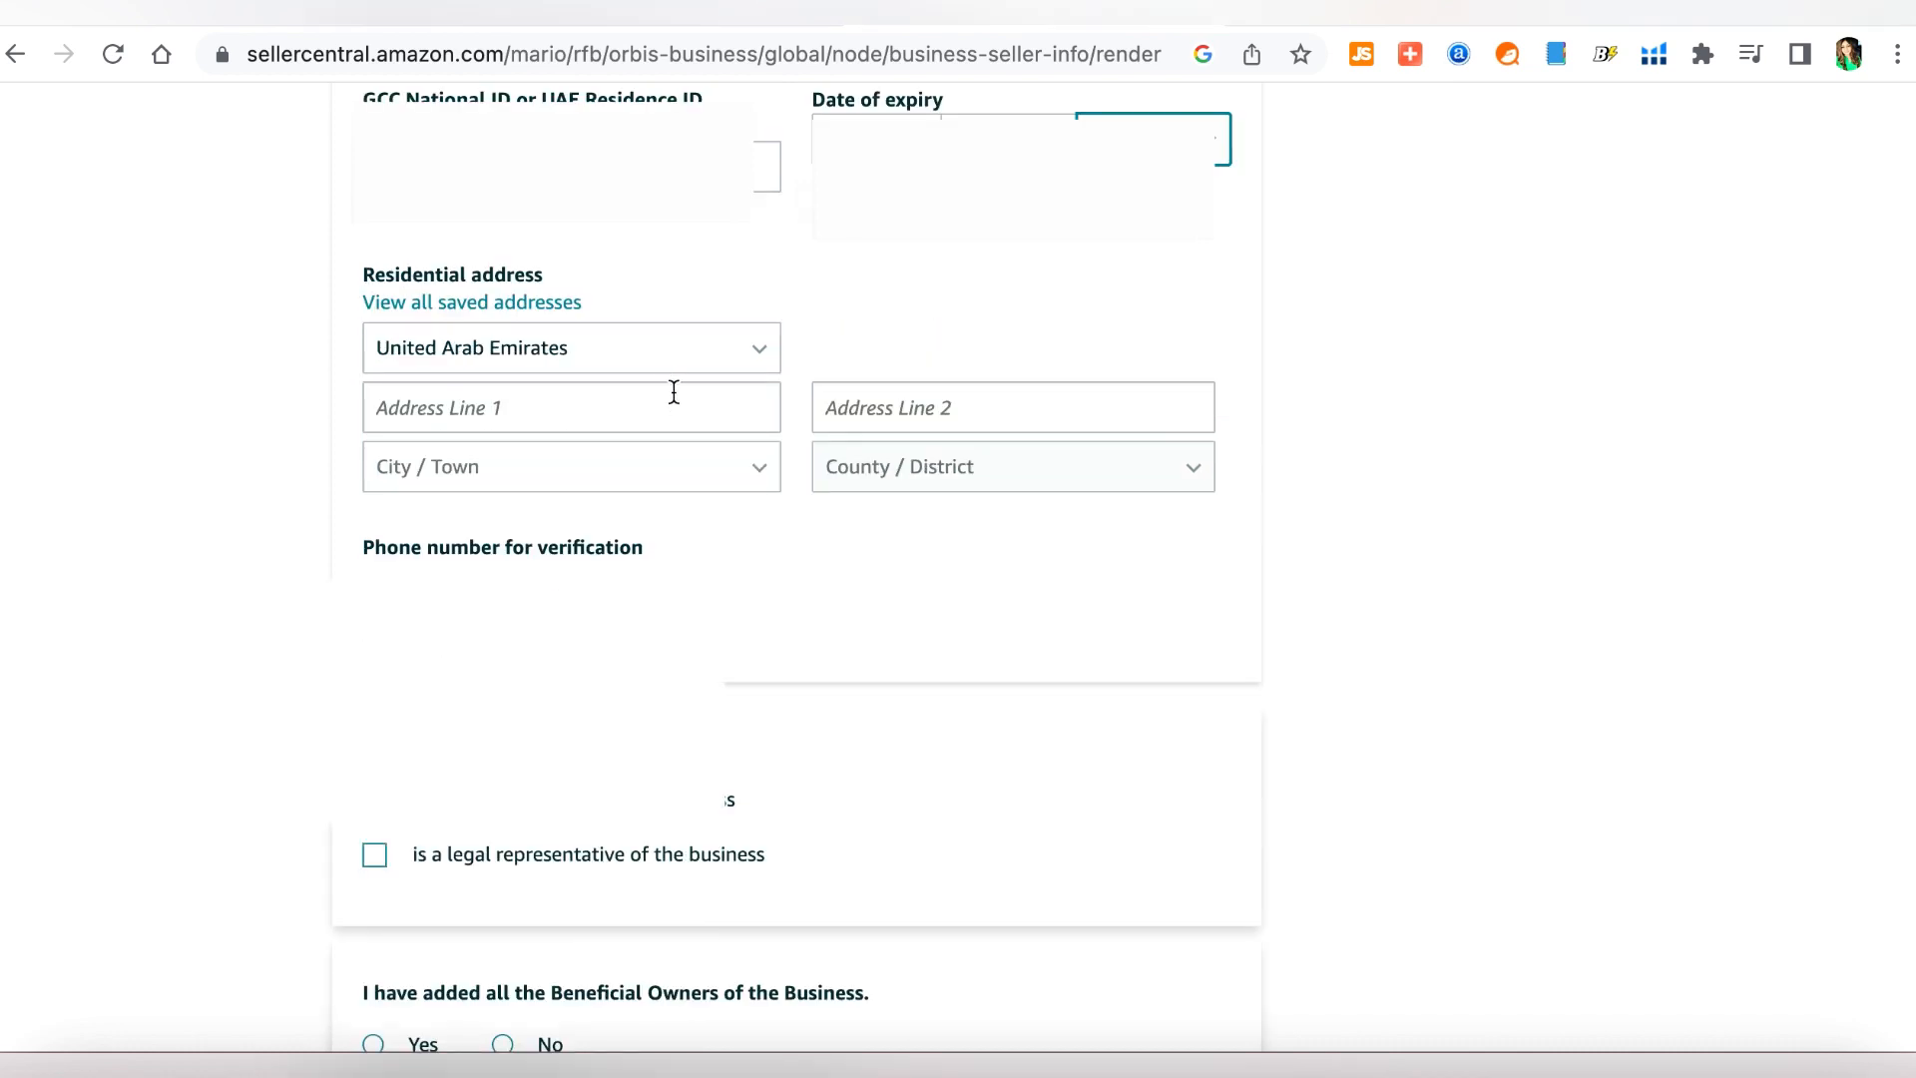
{"action": "scroll", "coordinate": [676, 404], "scroll_direction": "down", "scroll_amount": 2}
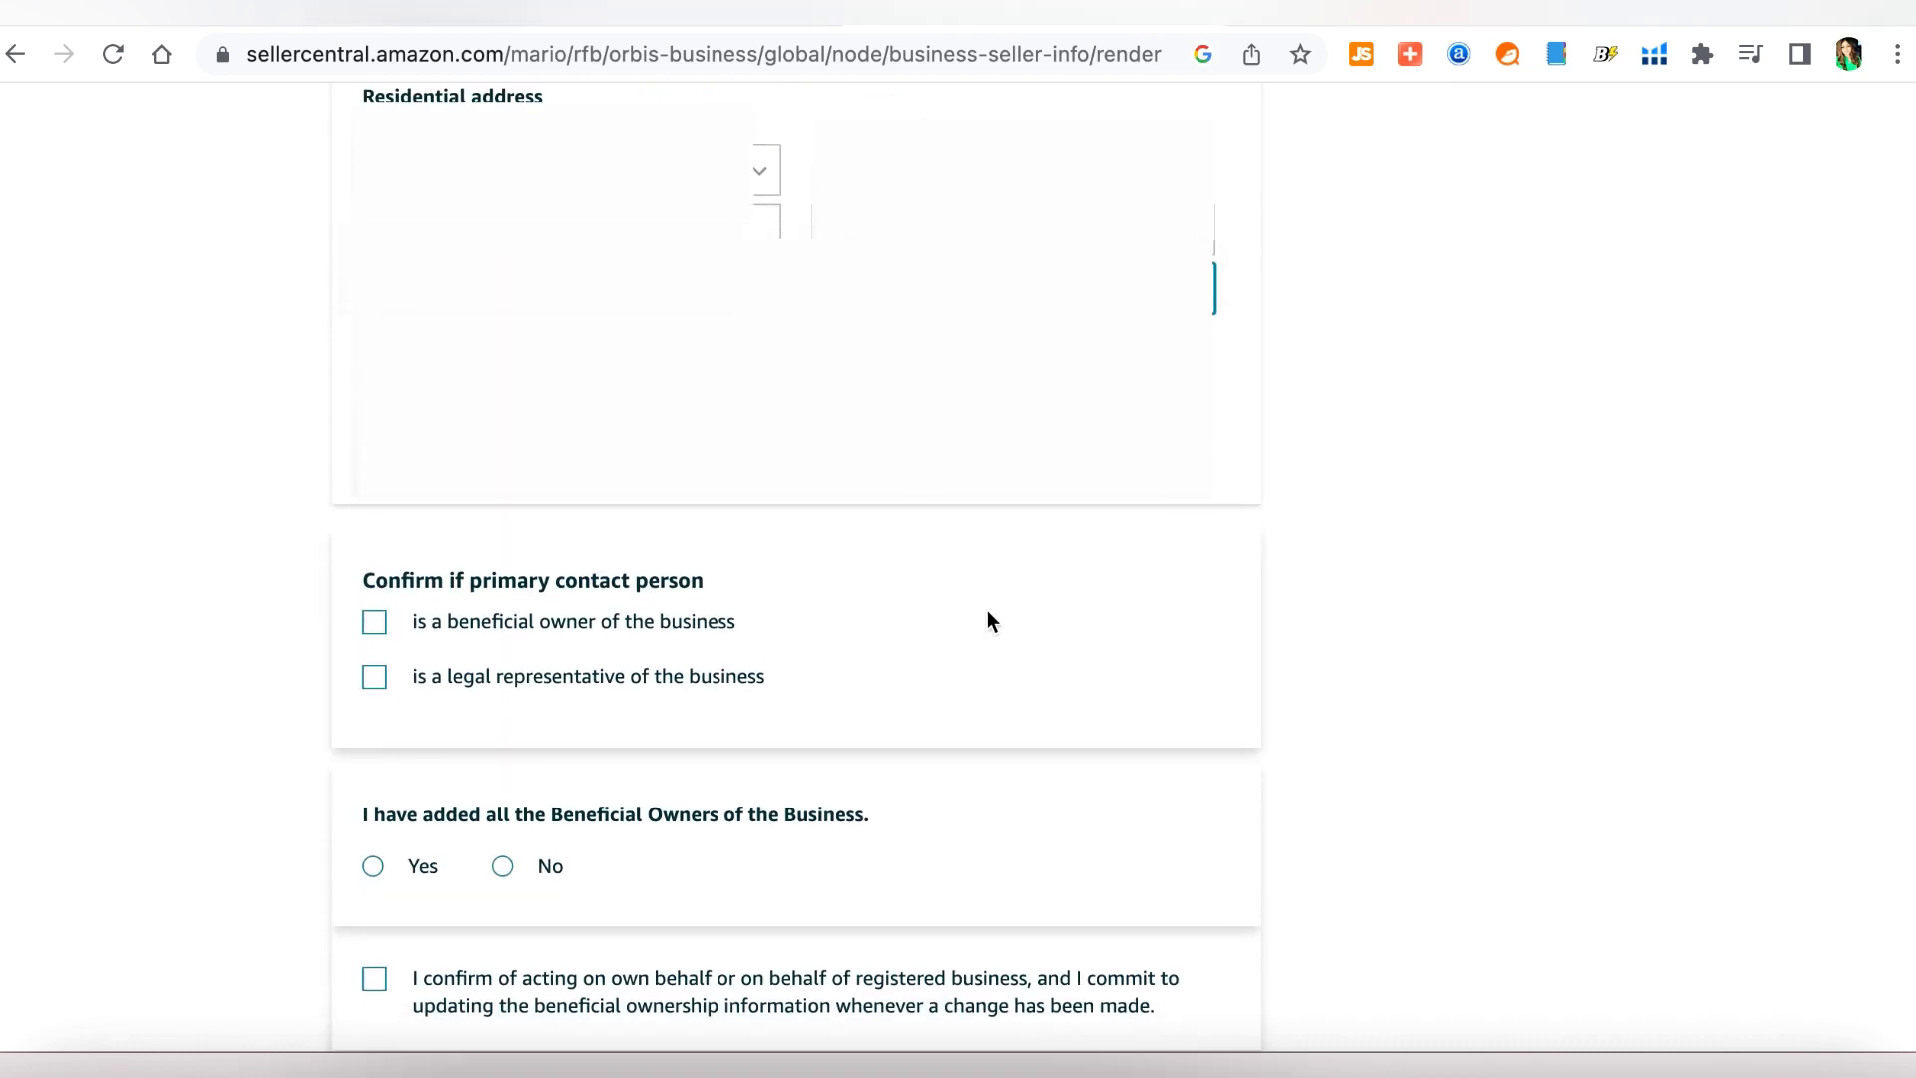
Confirm the primary contact as beneficial owner and legal representative, answer Yes to all beneficial owners added, accept the declaration and continue to billing.
{"action": "scroll", "coordinate": [988, 619], "scroll_direction": "down", "scroll_amount": 1}
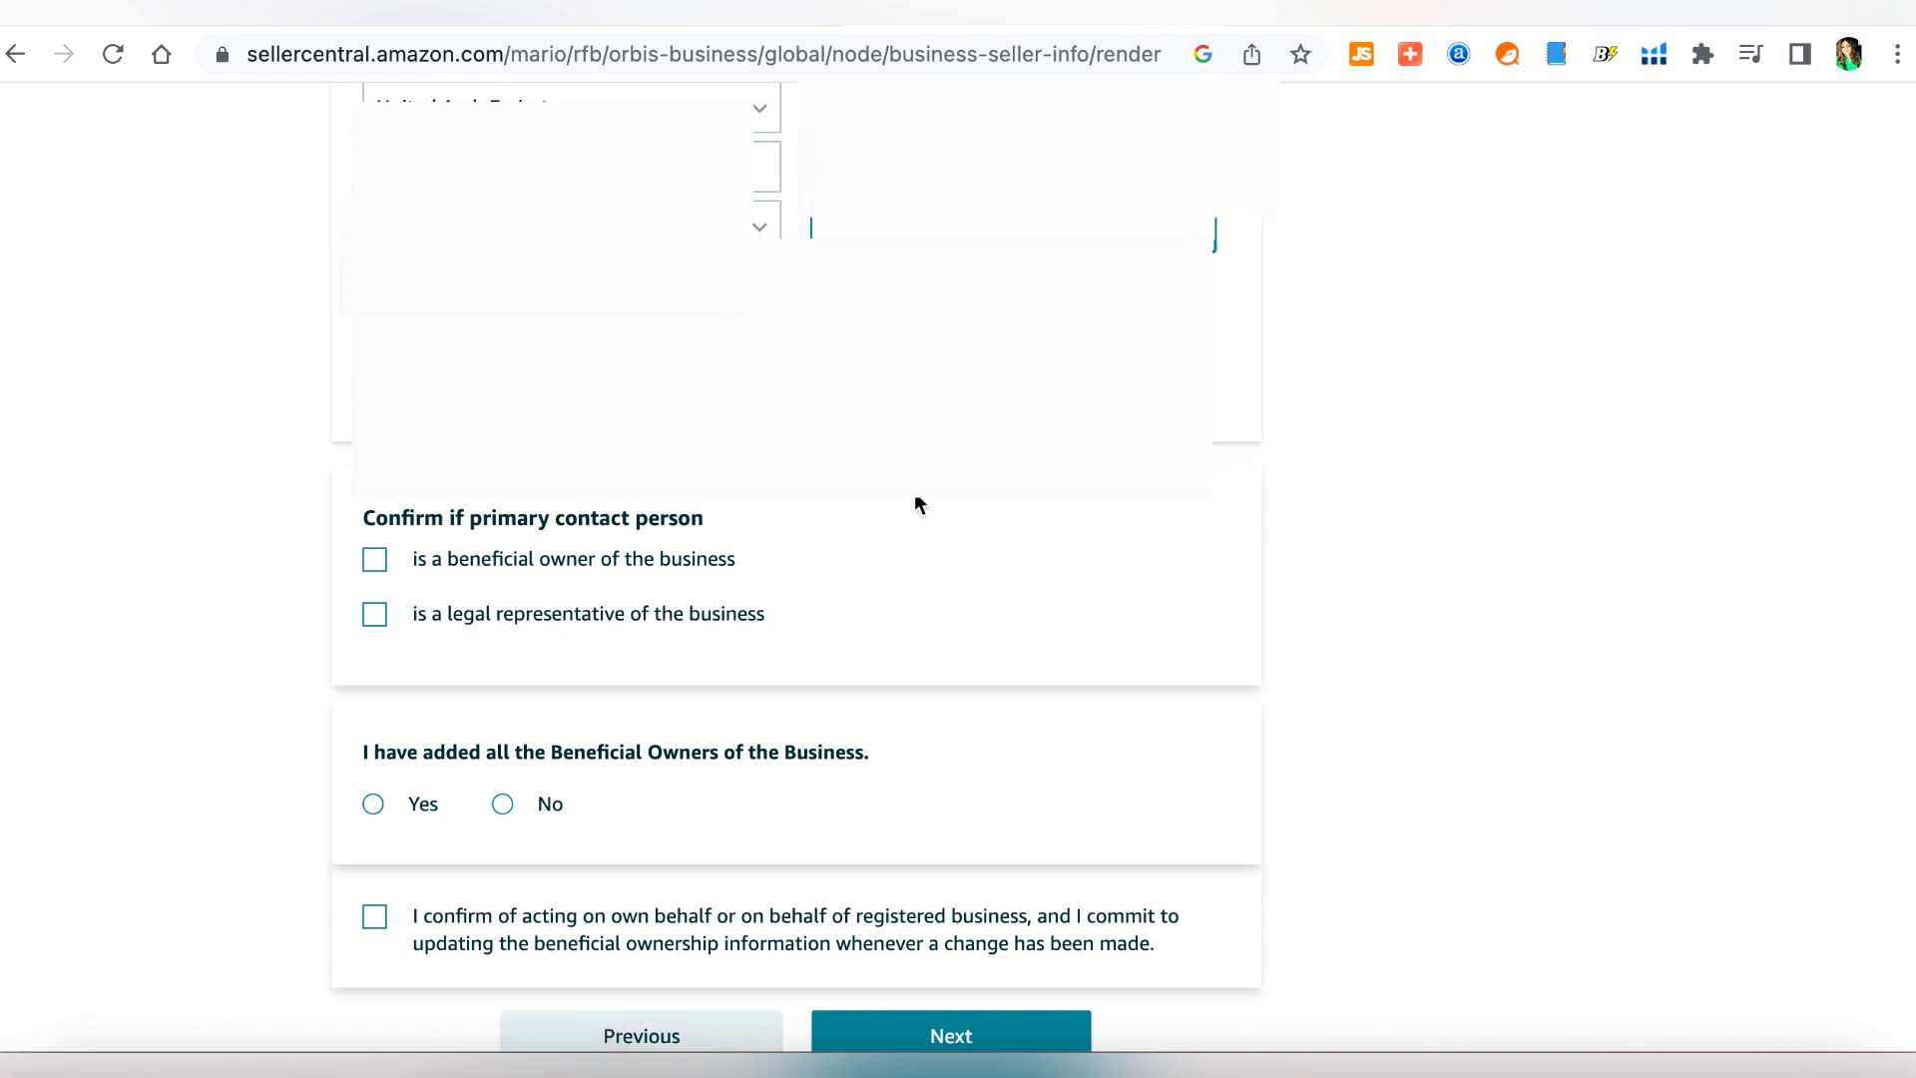
{"action": "scroll", "coordinate": [915, 500], "scroll_direction": "down", "scroll_amount": 2}
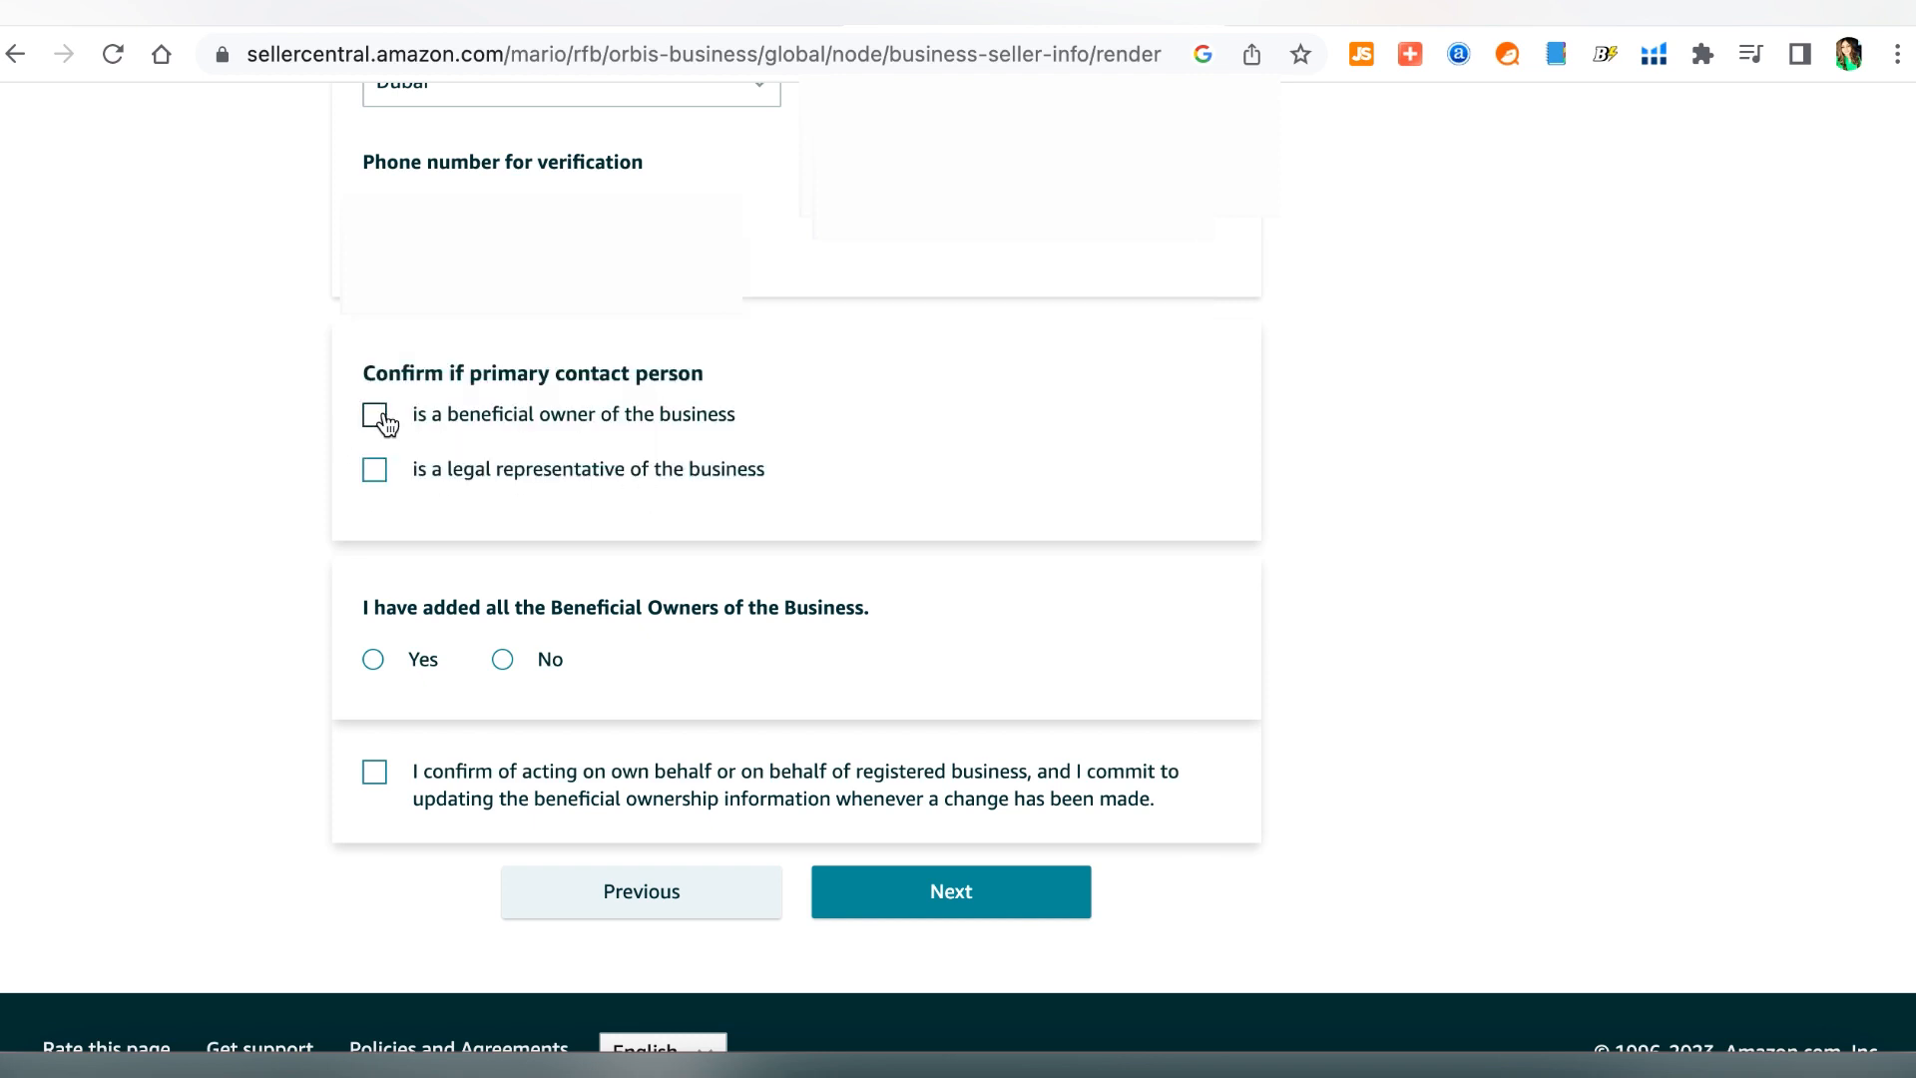
{"action": "left_click", "coordinate": [386, 425]}
{"action": "left_click", "coordinate": [379, 478]}
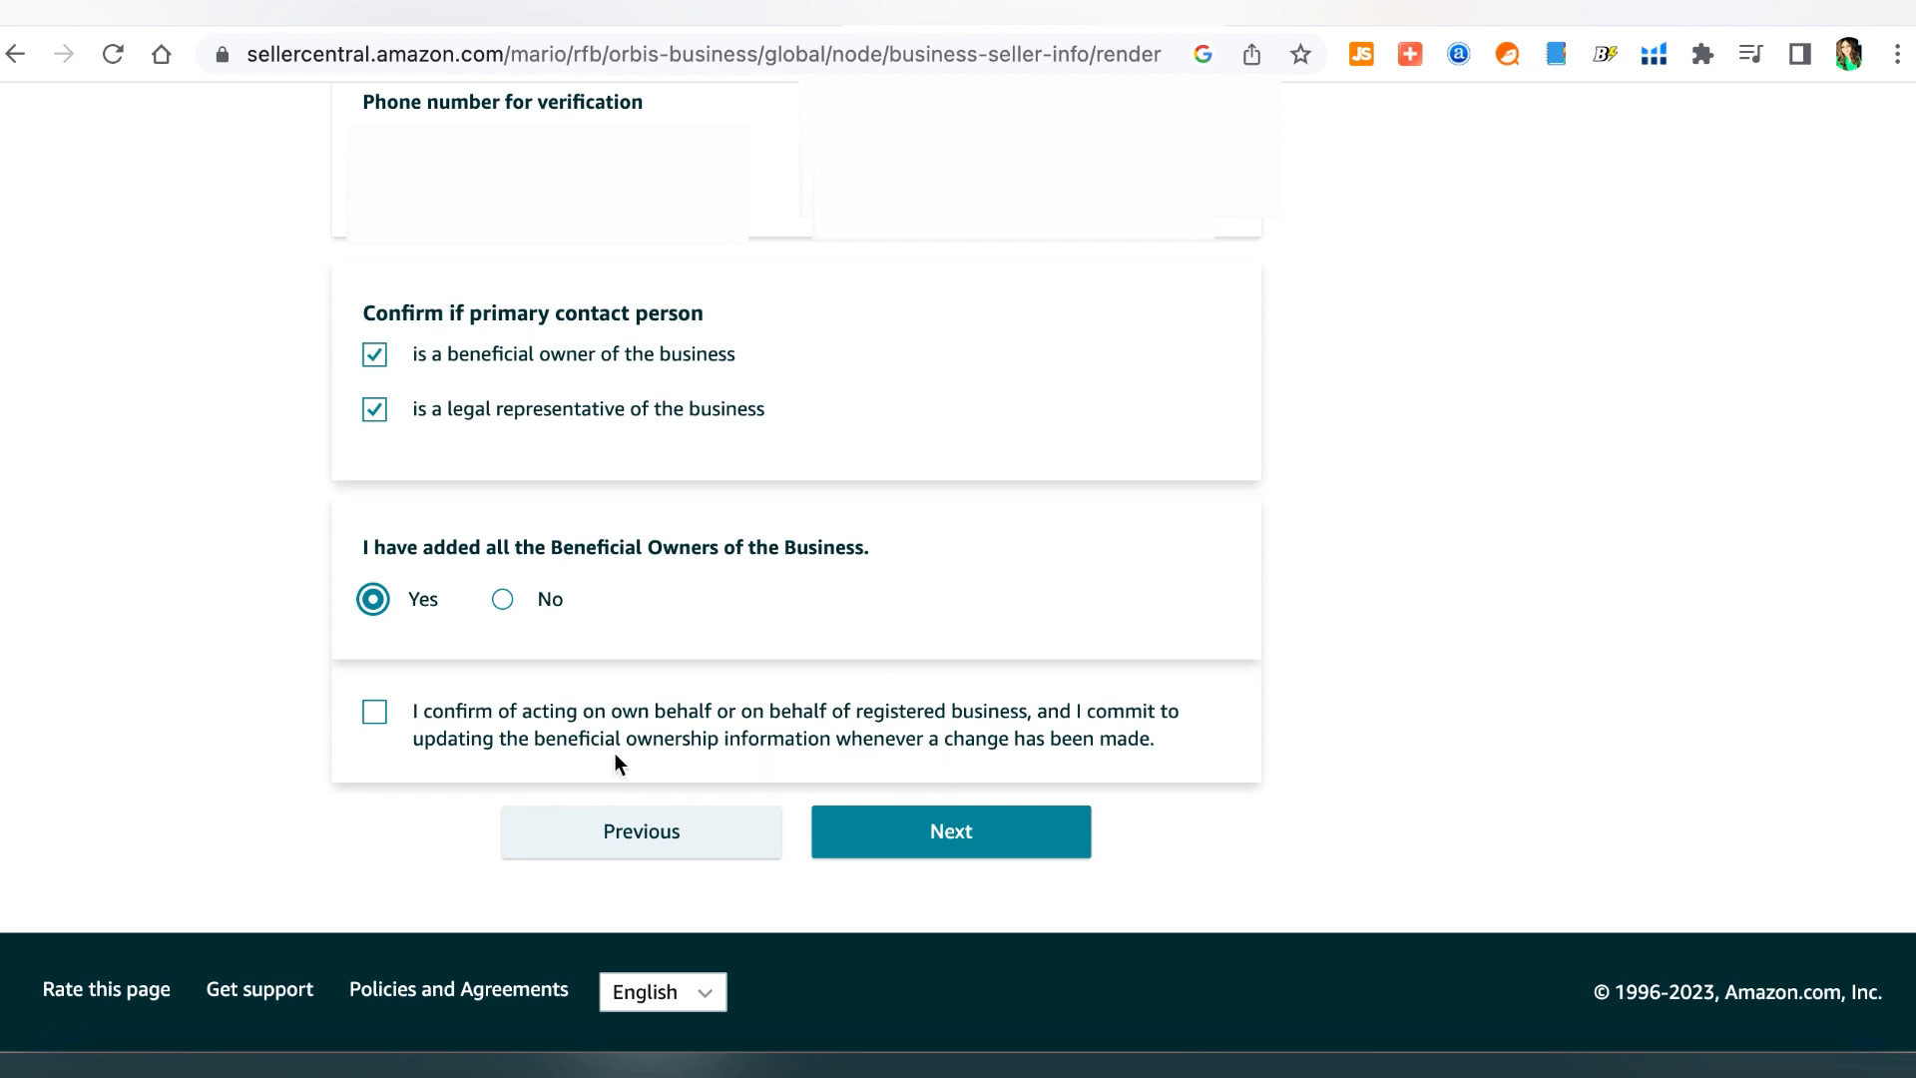
{"action": "left_click", "coordinate": [375, 715]}
{"action": "left_click", "coordinate": [958, 843]}
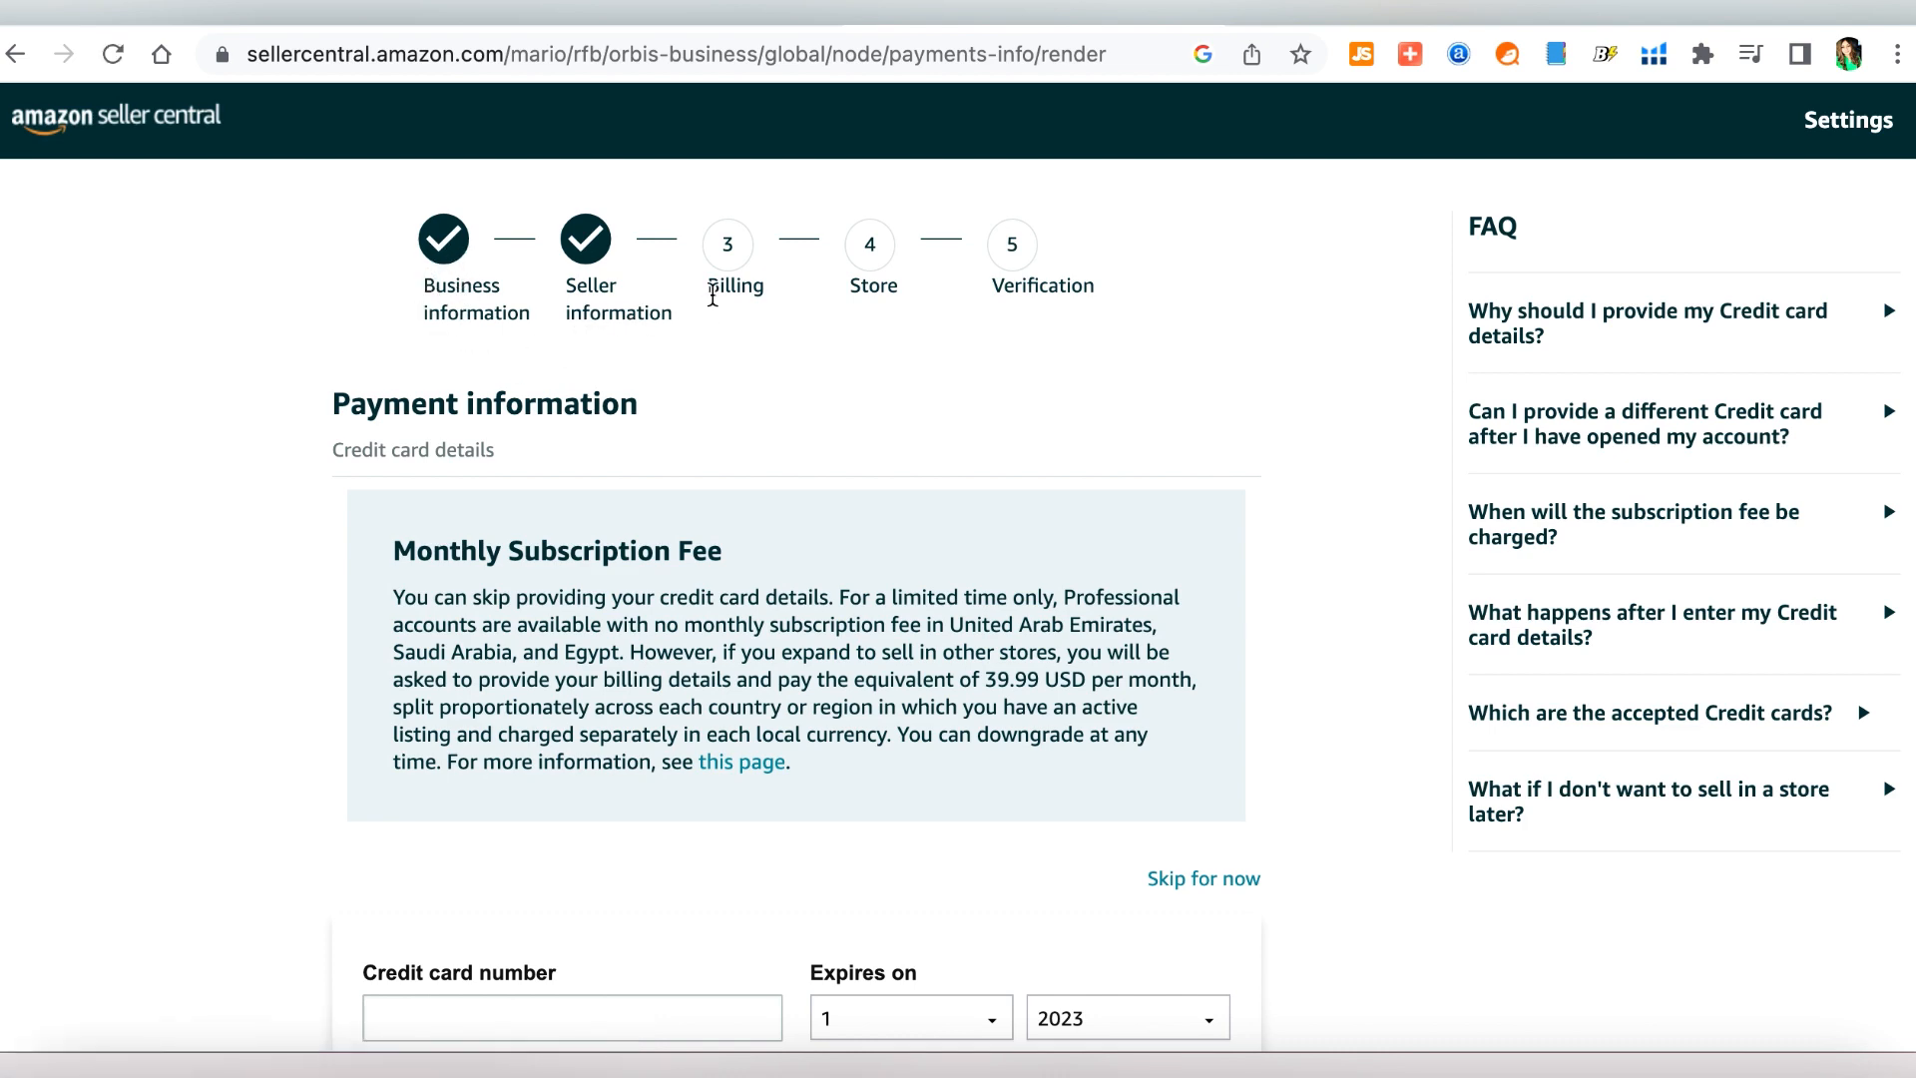
Fill in the credit card number, expiry date, cardholder's name and billing address, and continue to the store information.
{"action": "scroll", "coordinate": [231, 499], "scroll_direction": "down", "scroll_amount": 5}
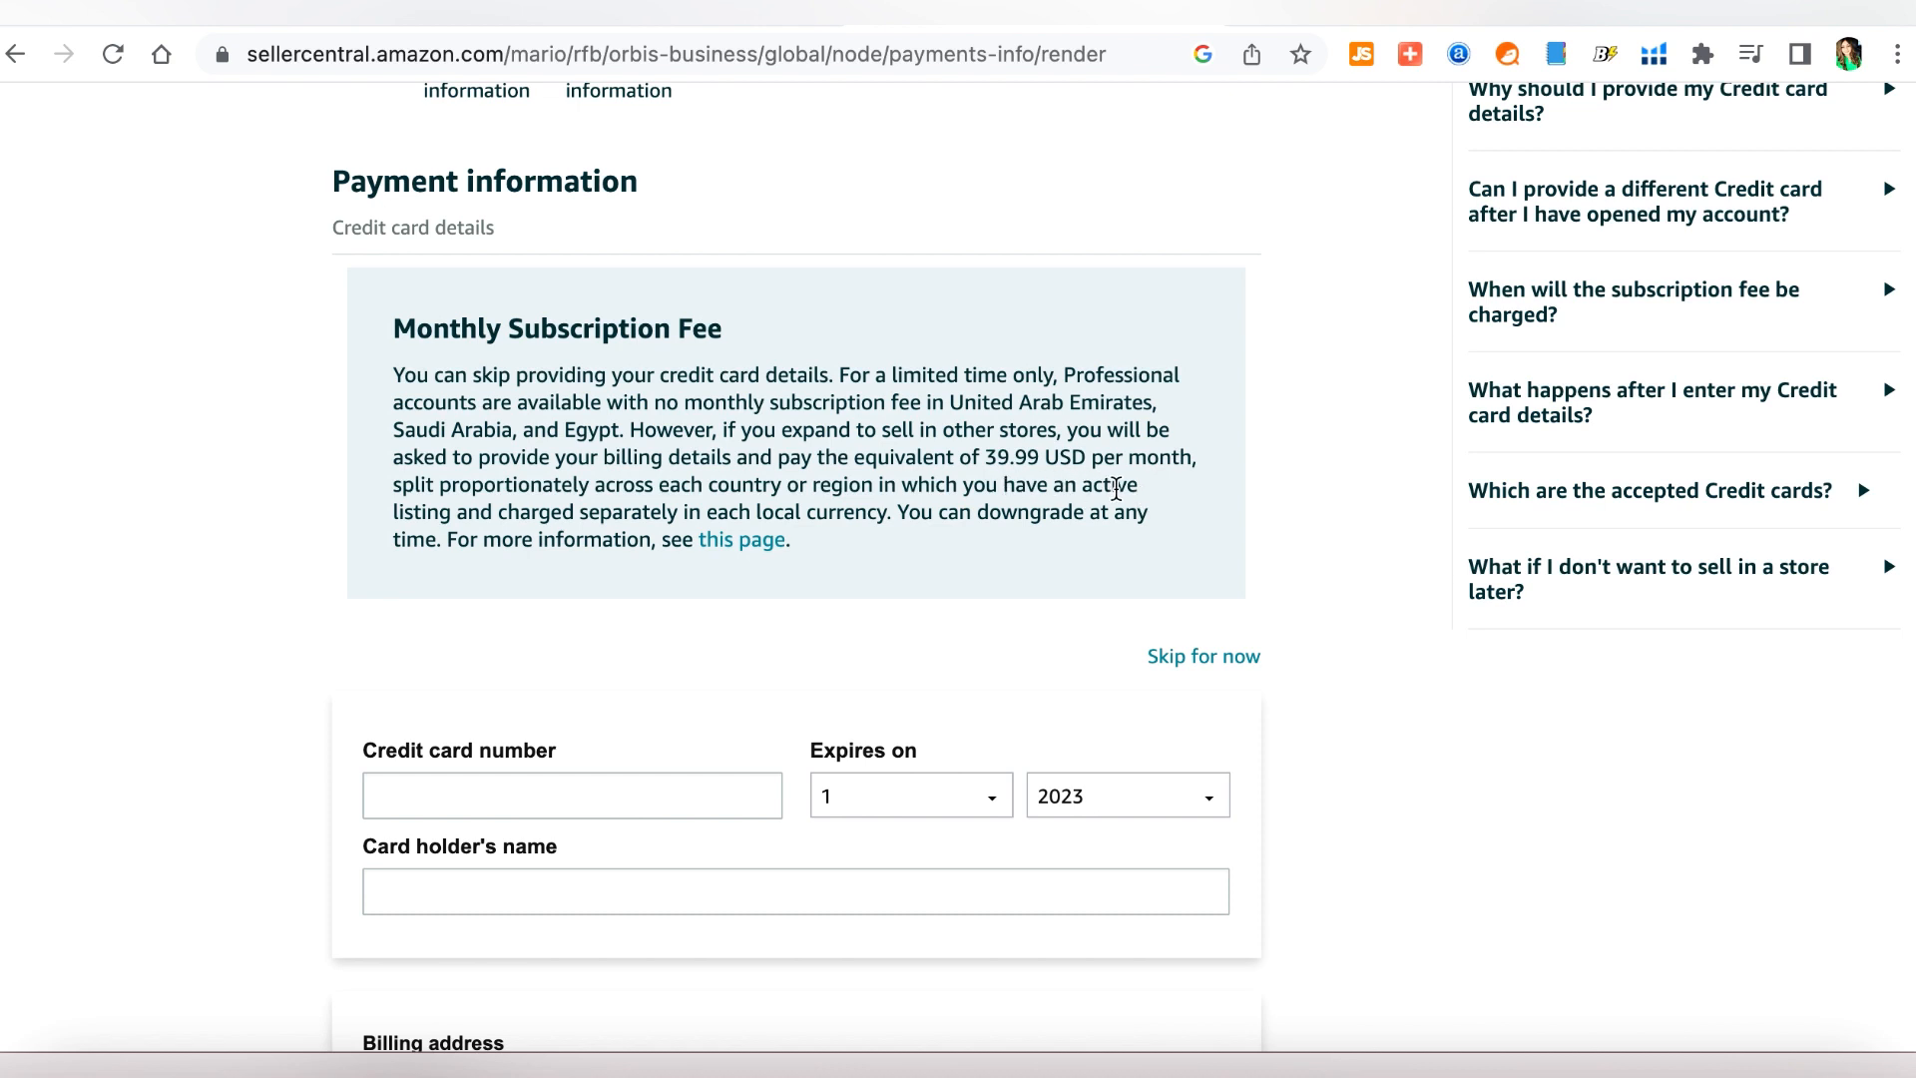
{"action": "scroll", "coordinate": [277, 593], "scroll_direction": "down", "scroll_amount": 1}
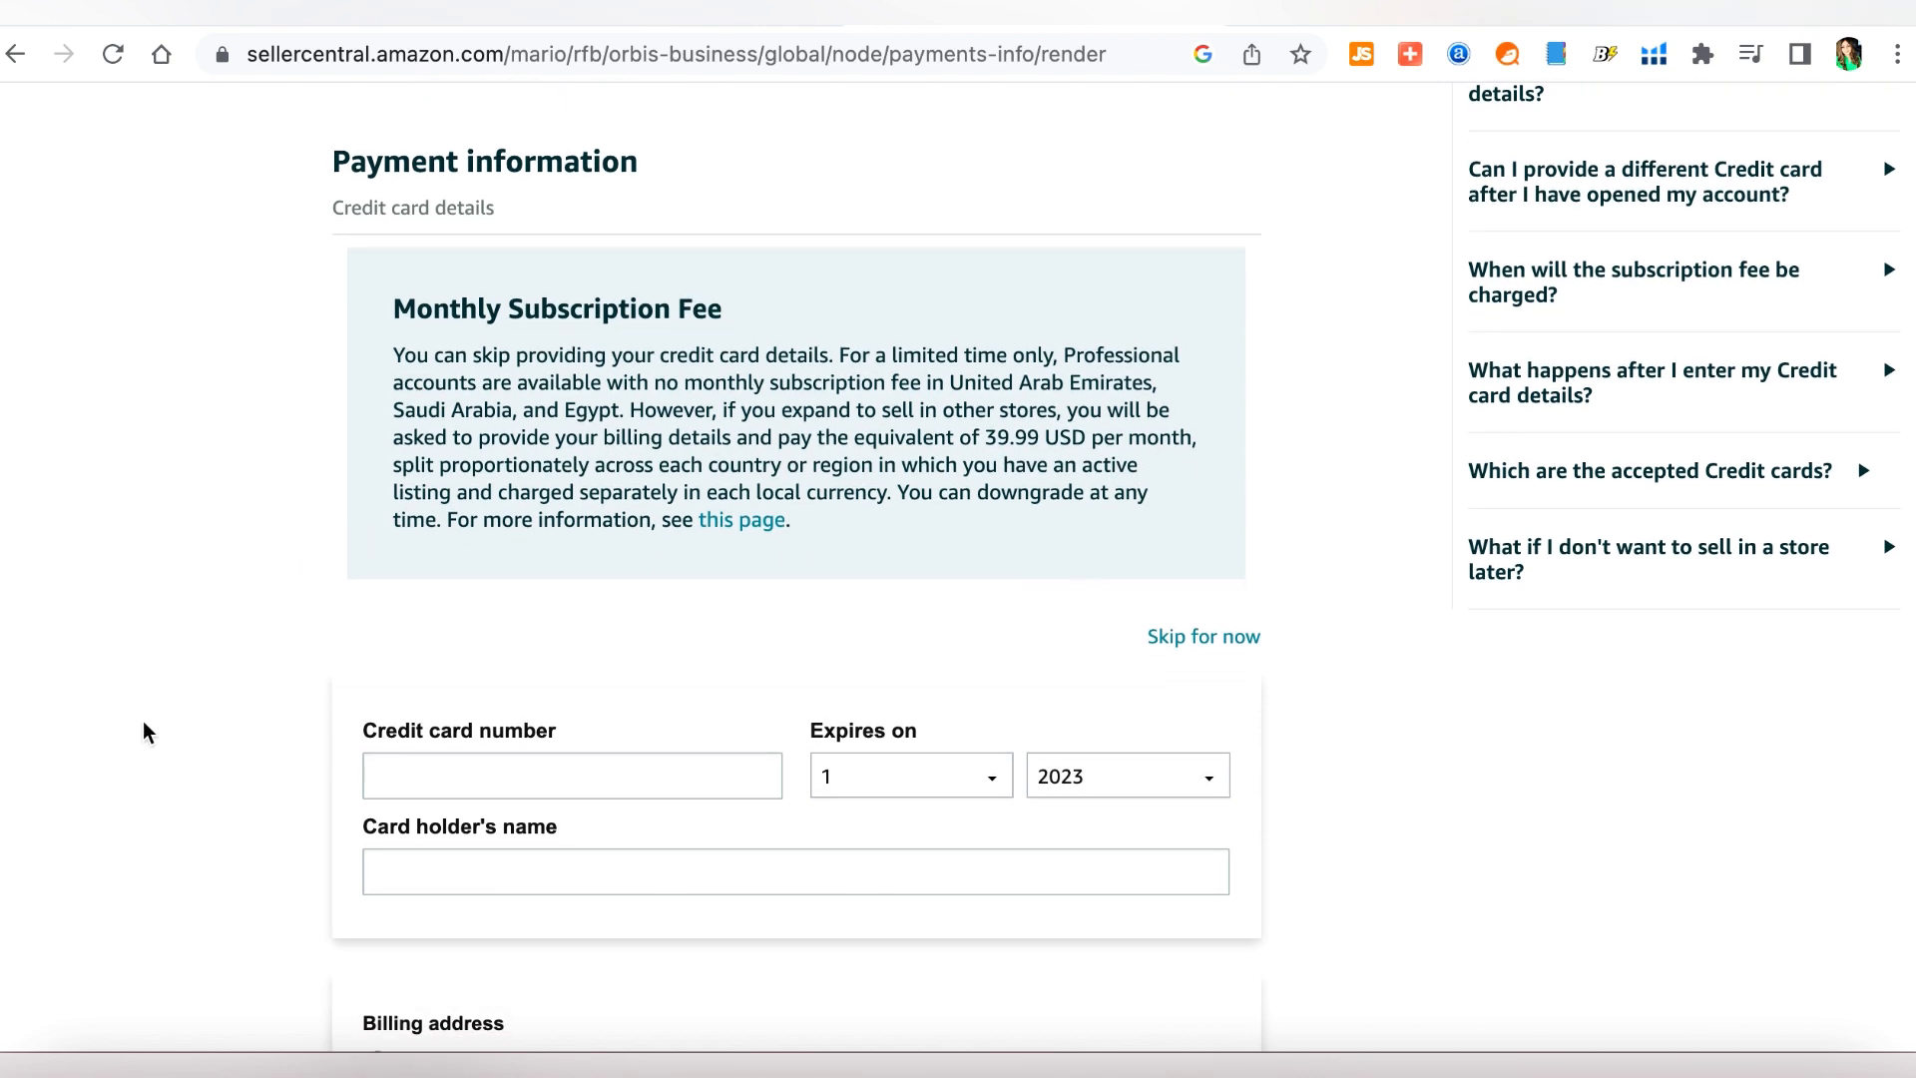
{"action": "scroll", "coordinate": [143, 731], "scroll_direction": "down", "scroll_amount": 3}
{"action": "scroll", "coordinate": [142, 731], "scroll_direction": "down", "scroll_amount": 1}
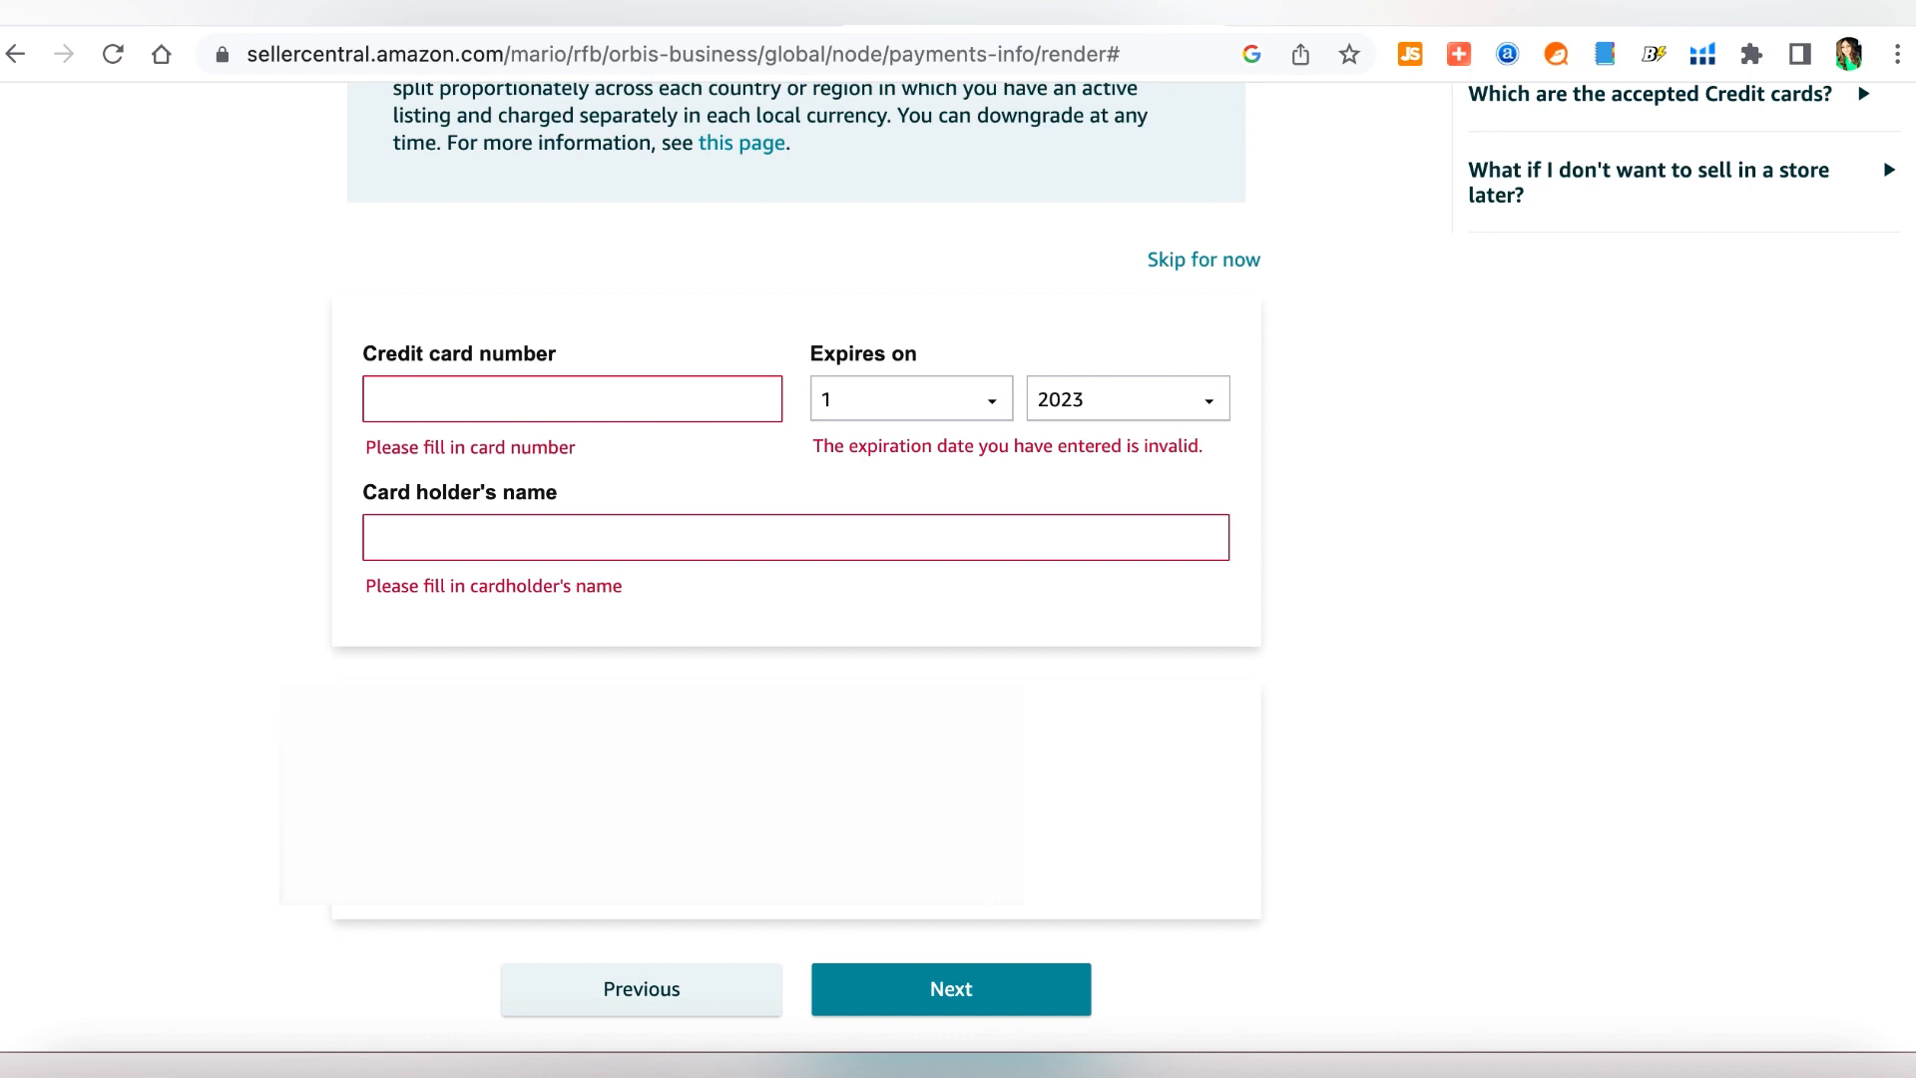
{"action": "scroll", "coordinate": [796, 567], "scroll_direction": "down", "scroll_amount": 4}
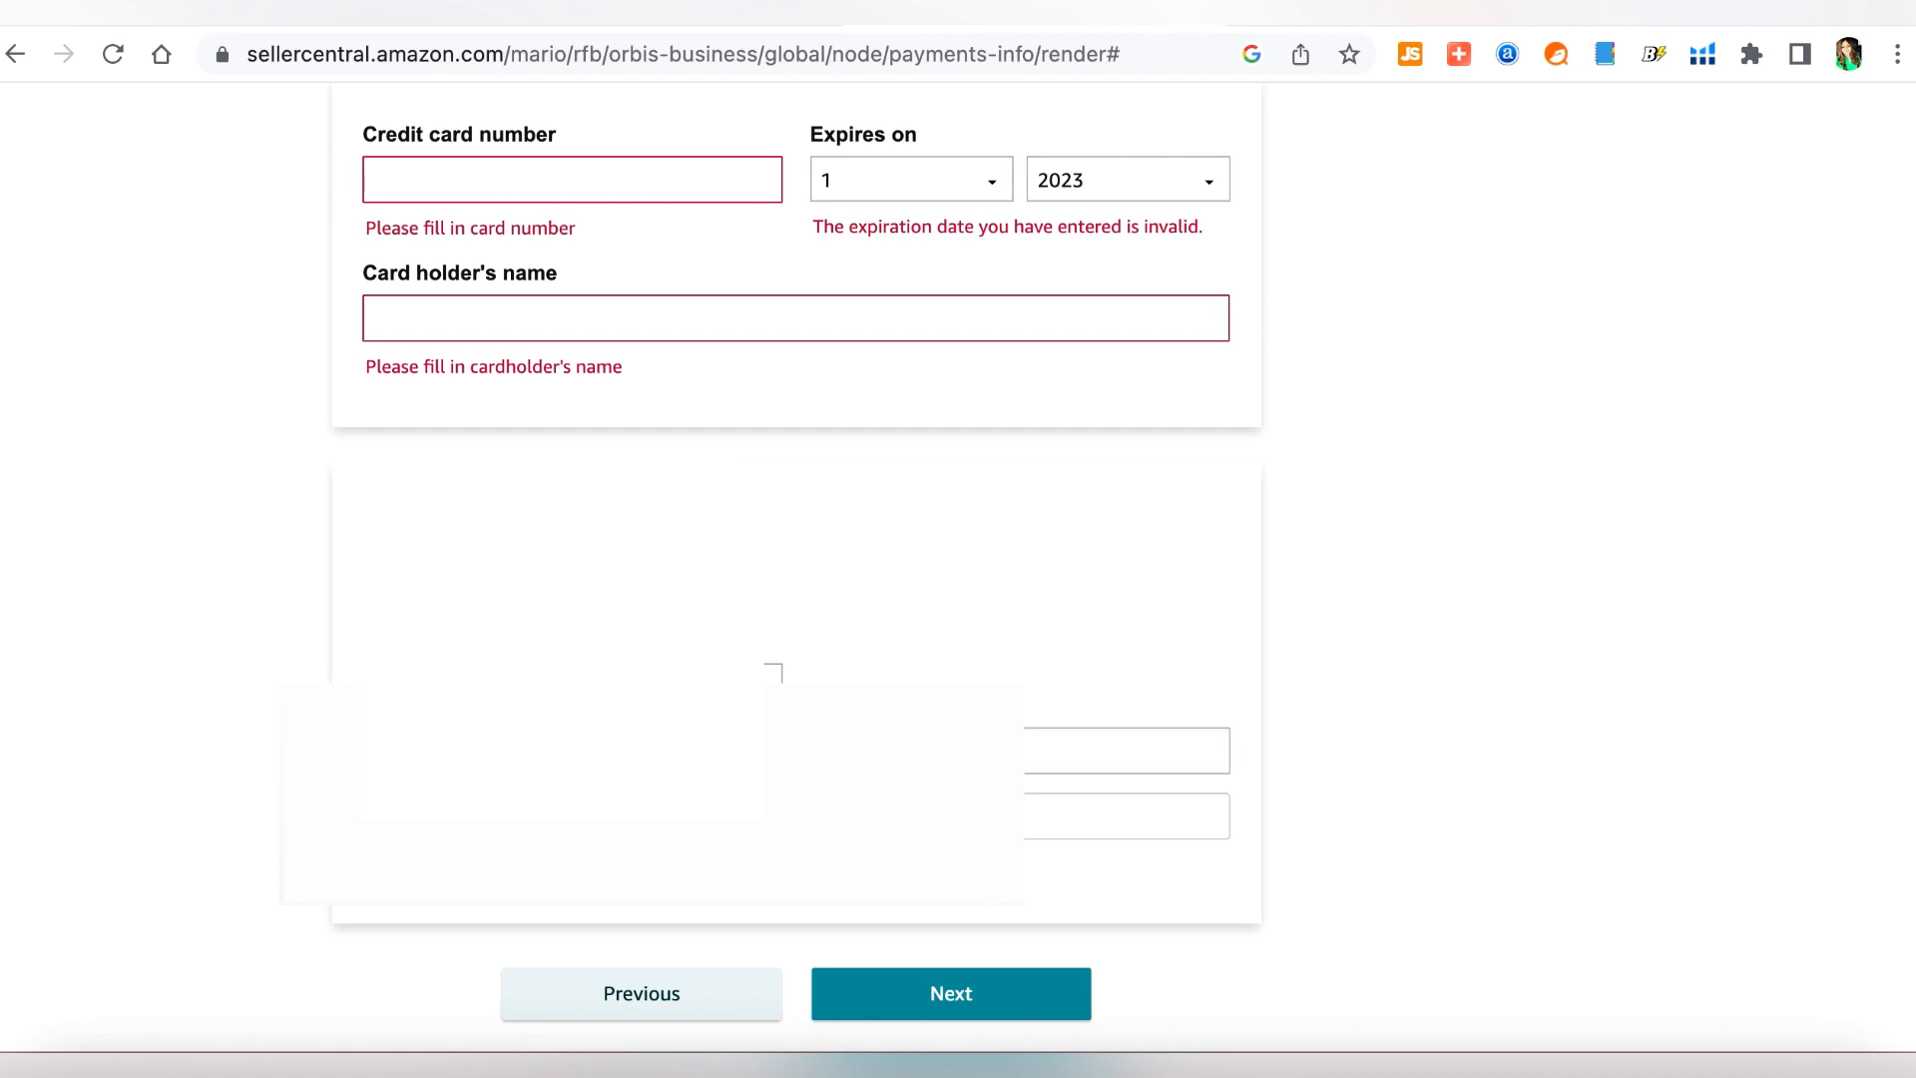
{"action": "scroll", "coordinate": [958, 558], "scroll_direction": "down", "scroll_amount": 3}
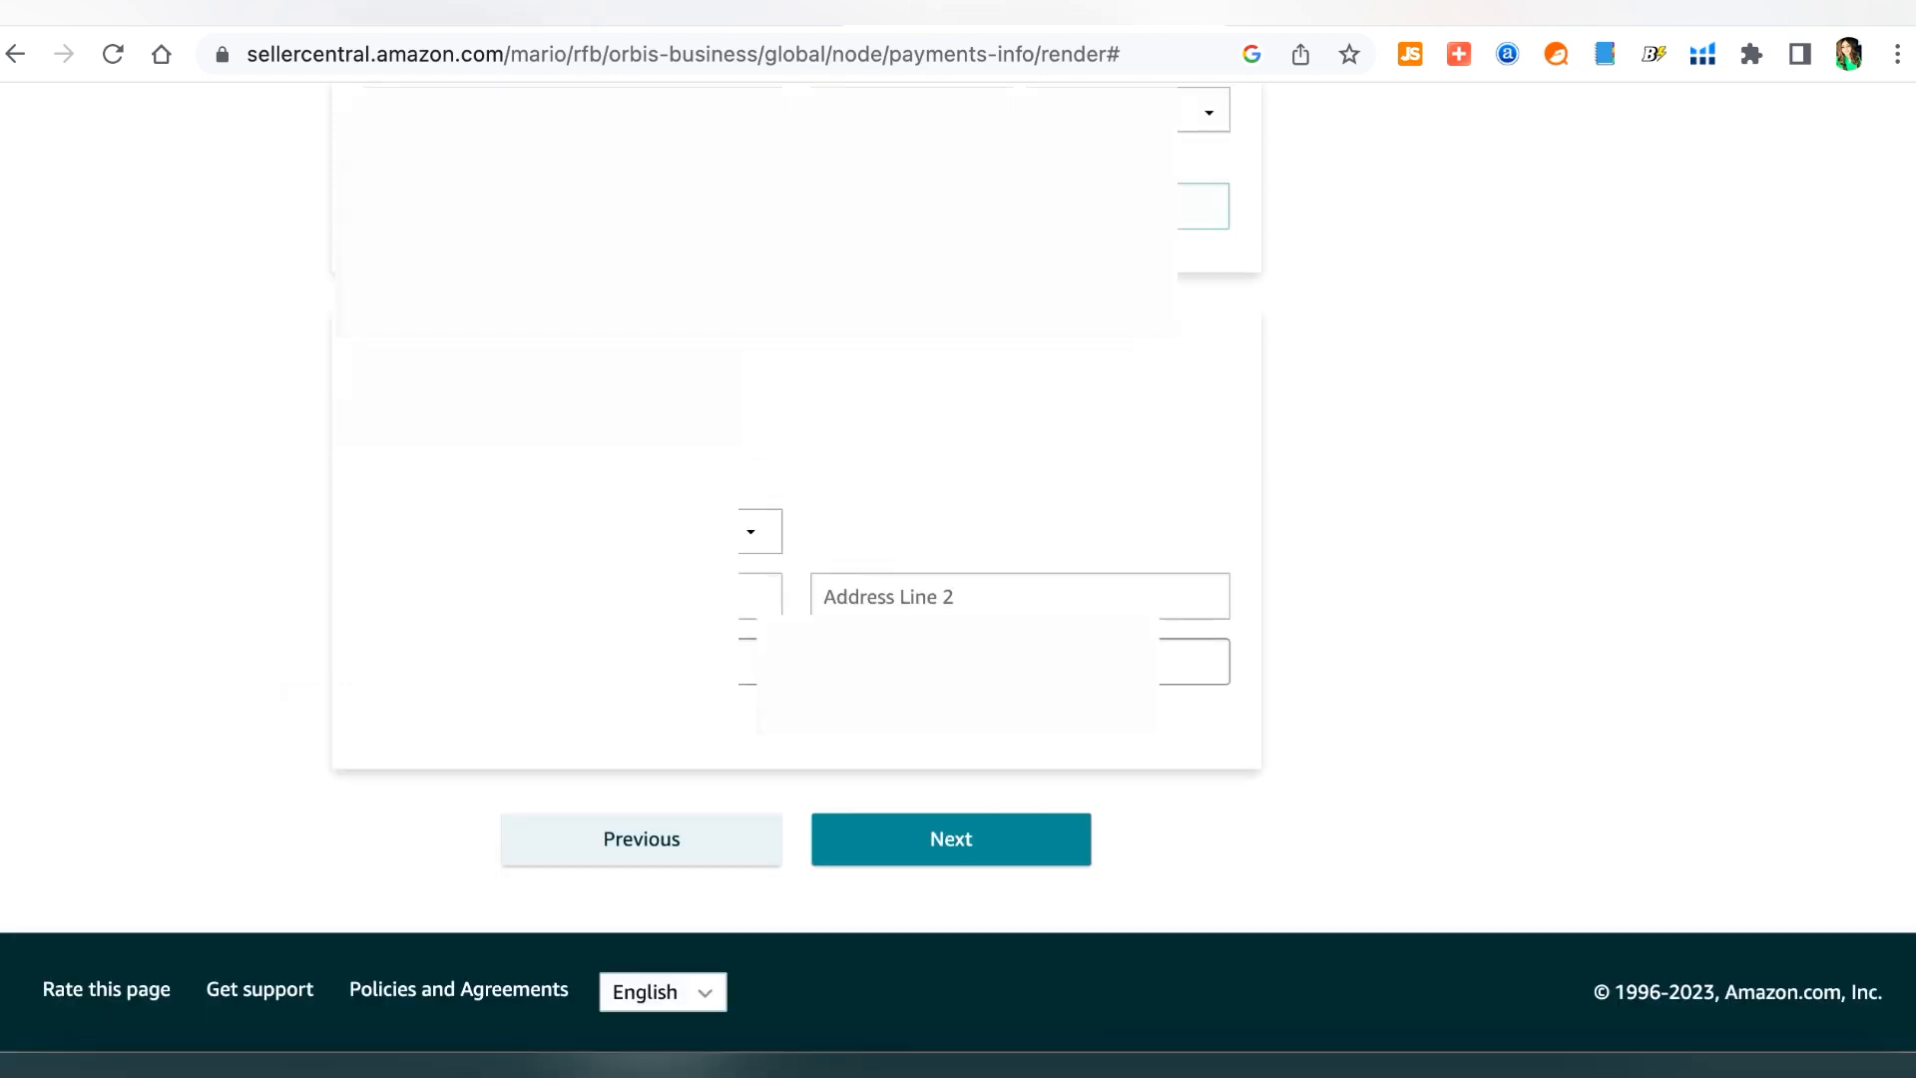
{"action": "left_click", "coordinate": [940, 840]}
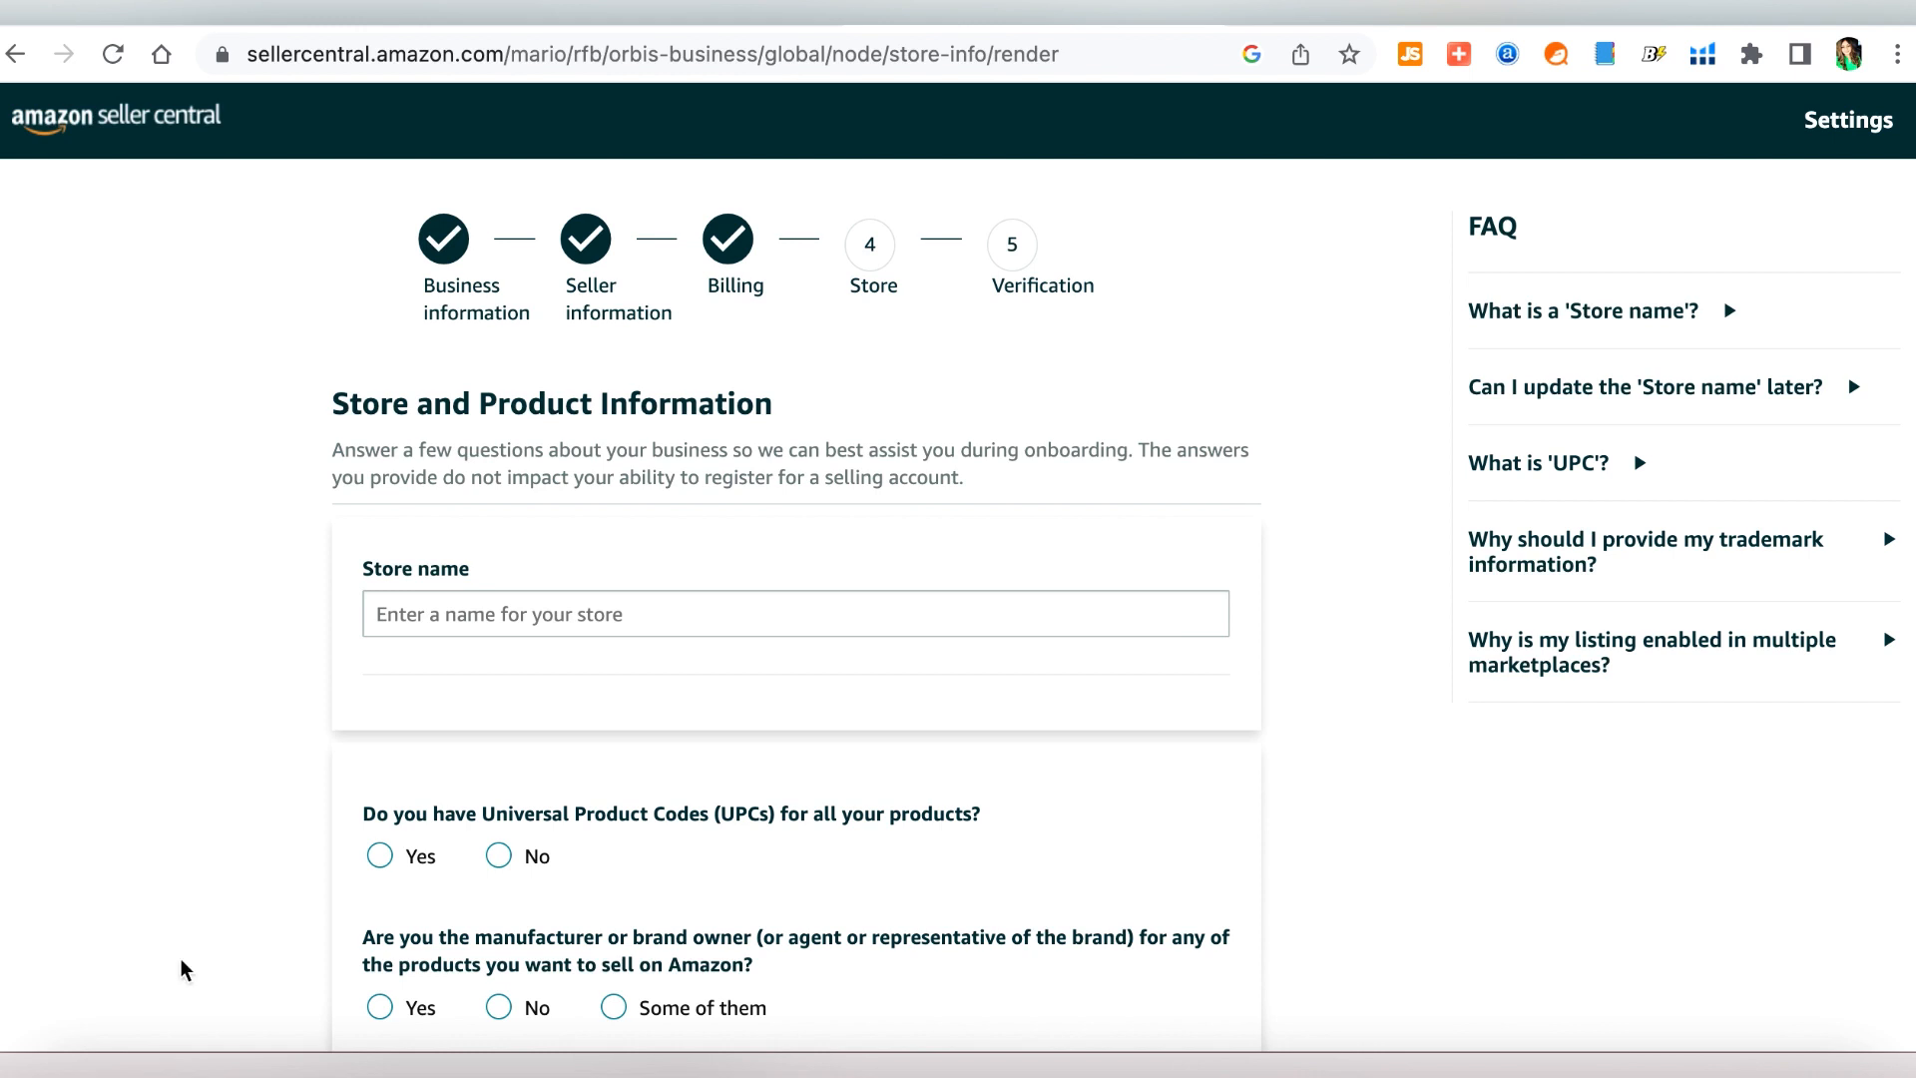
Enter the store name, answer No for UPCs, Yes for manufacturer or brand owner and No for registered trademark, and continue to verification.
{"action": "scroll", "coordinate": [199, 988], "scroll_direction": "down", "scroll_amount": 3}
{"action": "left_click", "coordinate": [504, 669]}
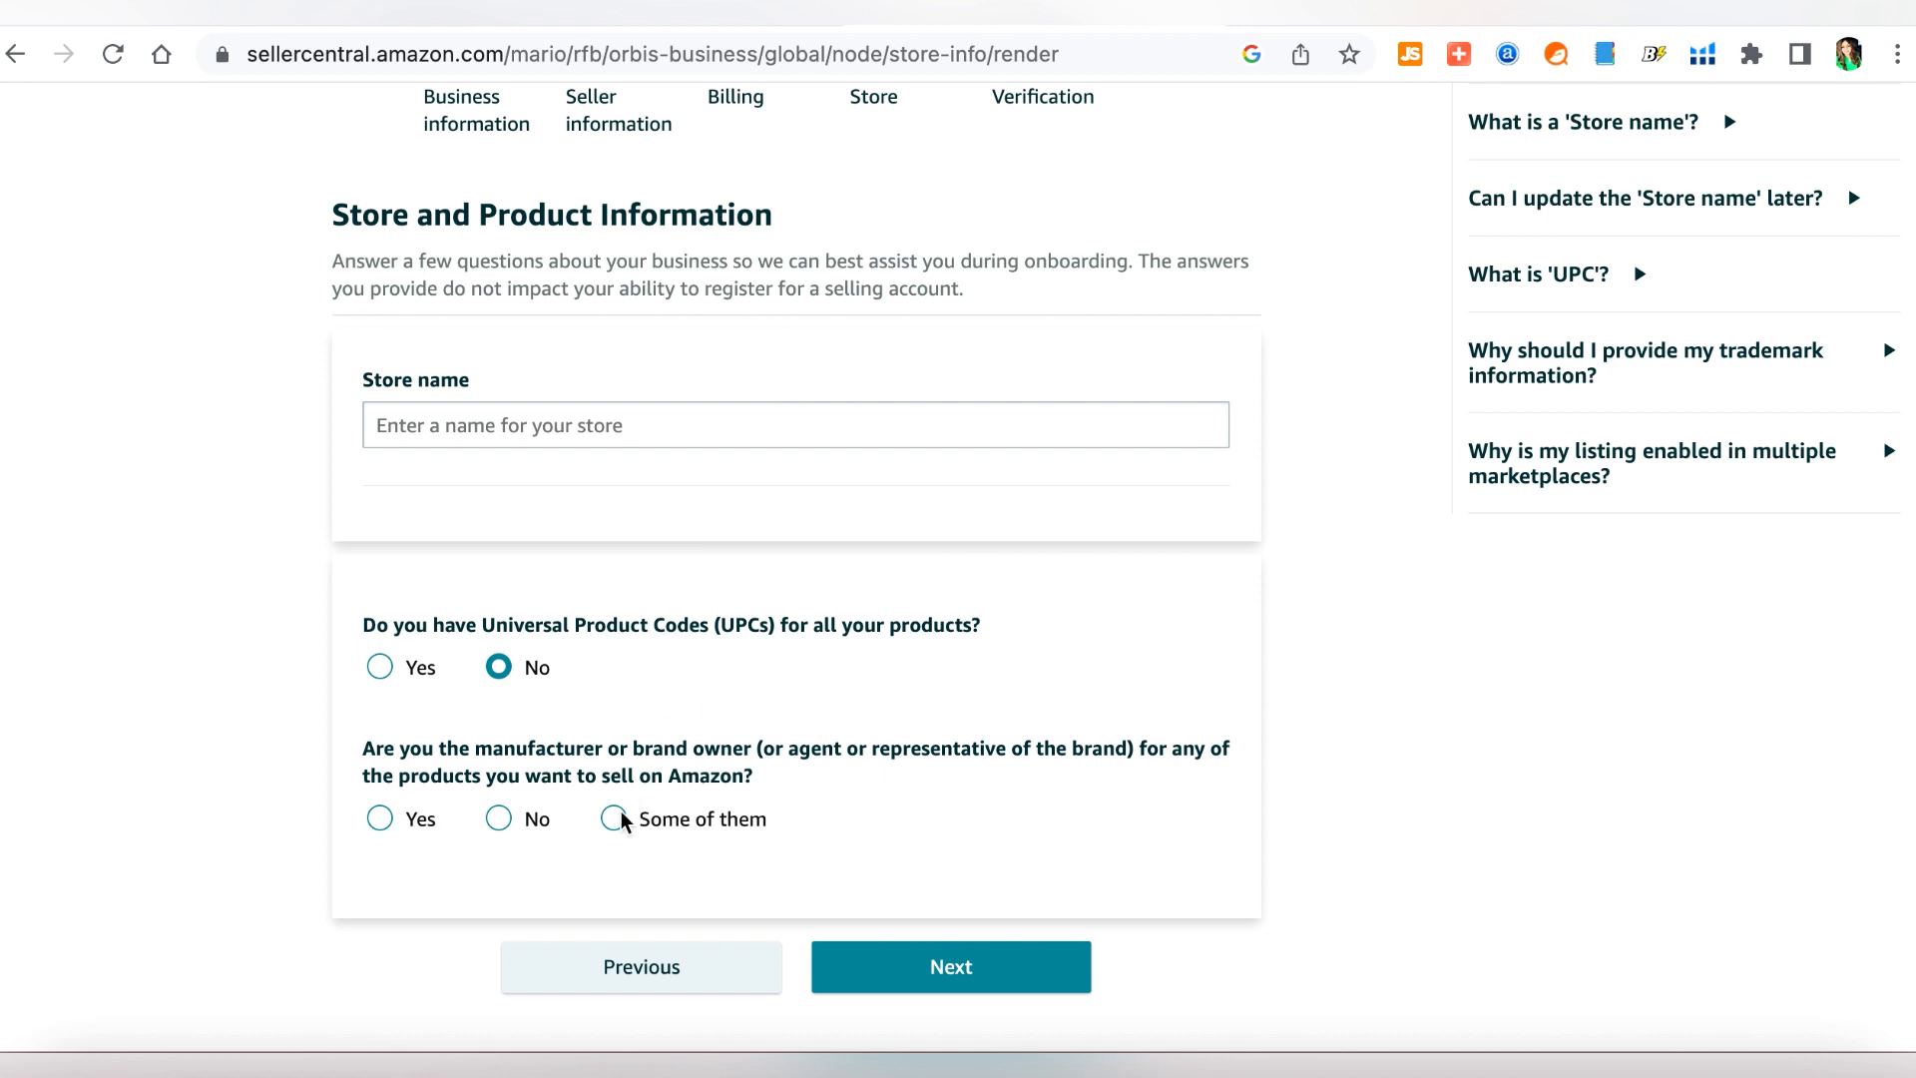
{"action": "left_click", "coordinate": [380, 819]}
{"action": "scroll", "coordinate": [382, 758], "scroll_direction": "down", "scroll_amount": 2}
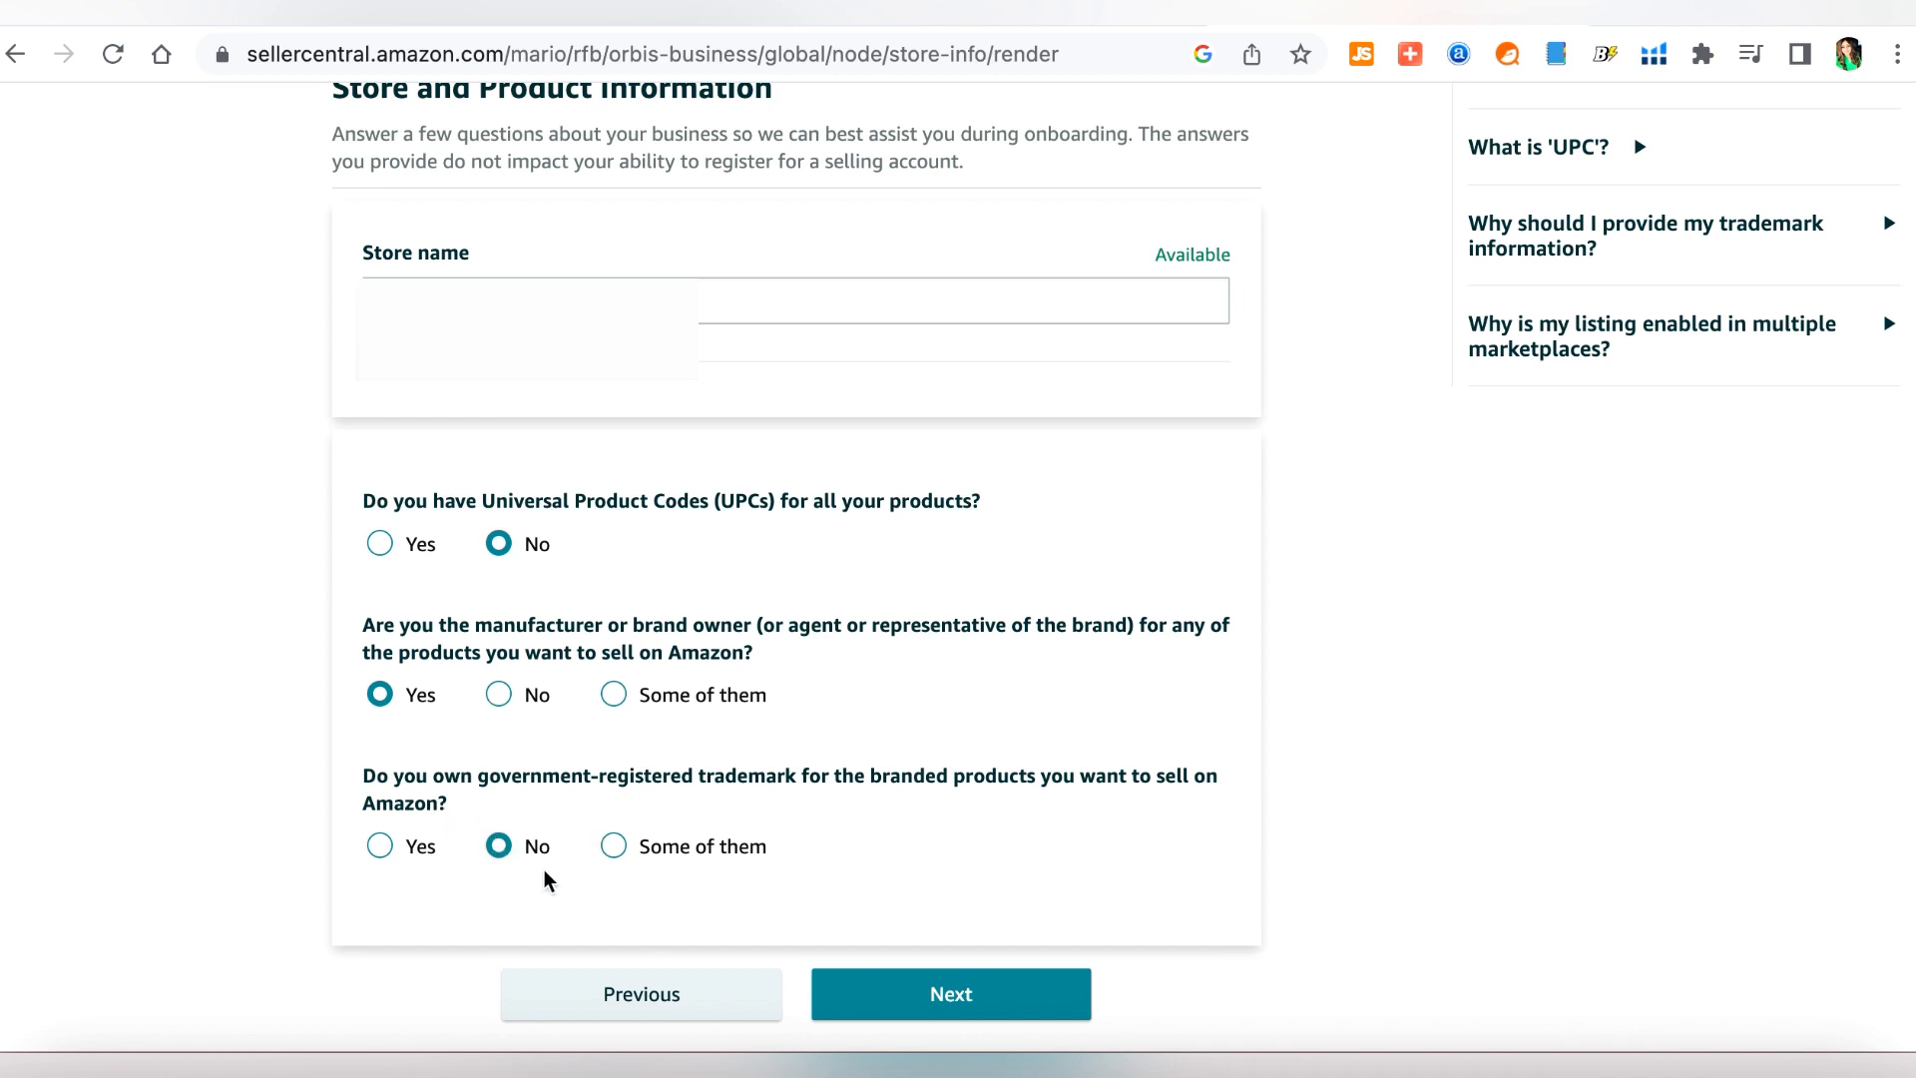
{"action": "left_click", "coordinate": [500, 697]}
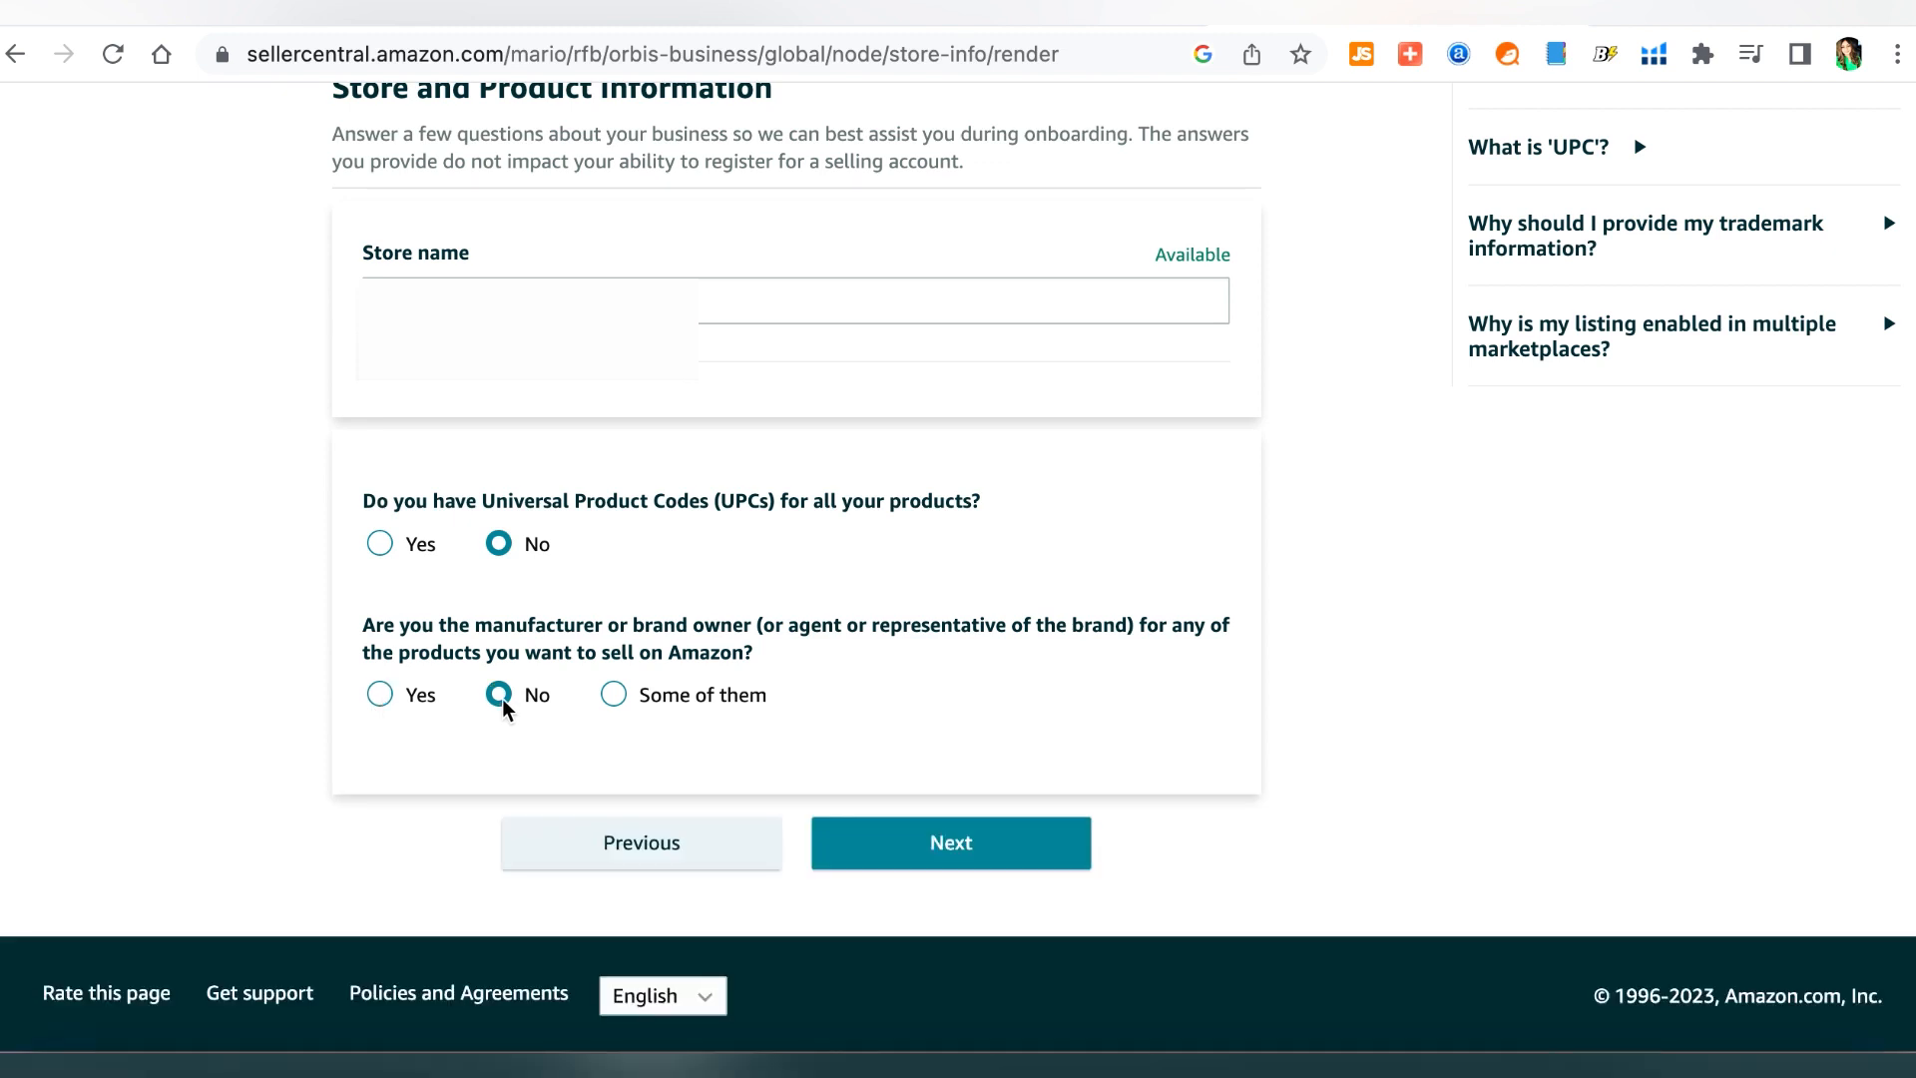
{"action": "left_click", "coordinate": [382, 696]}
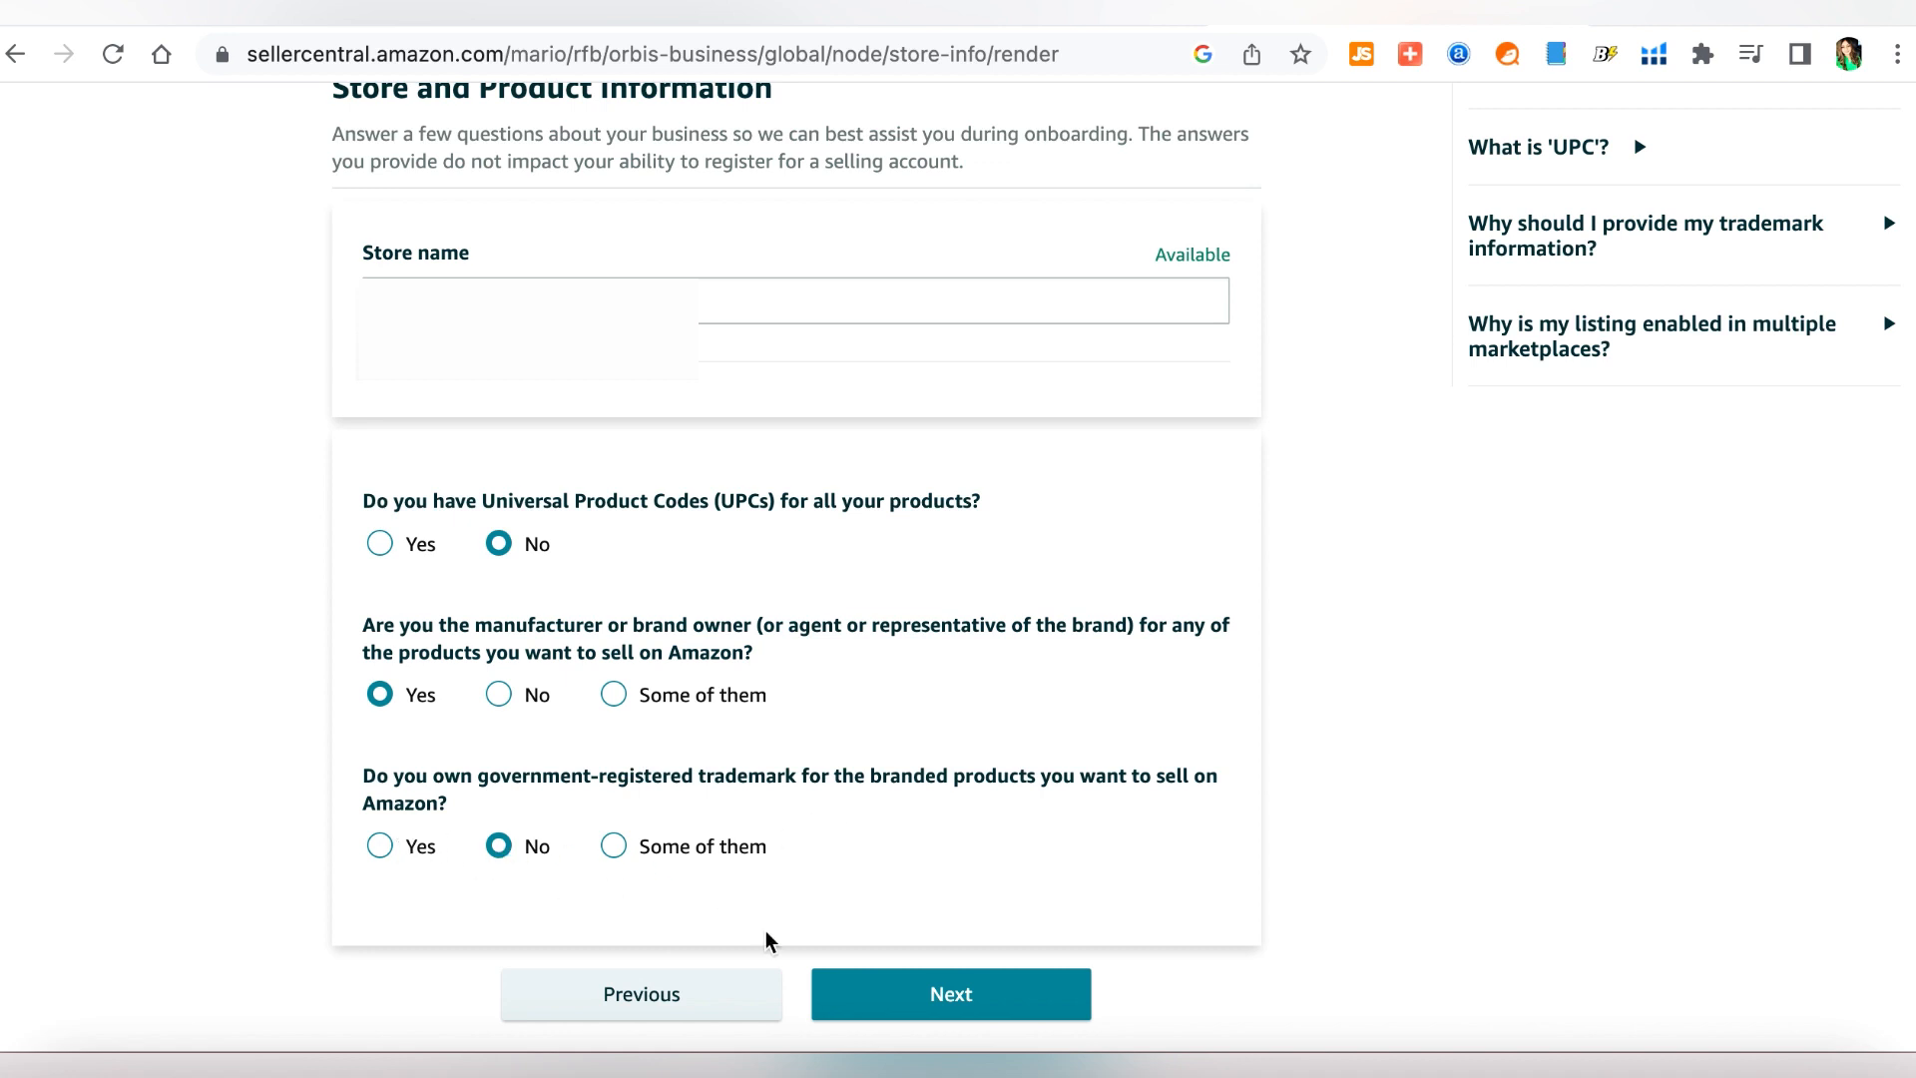
{"action": "left_click", "coordinate": [948, 995]}
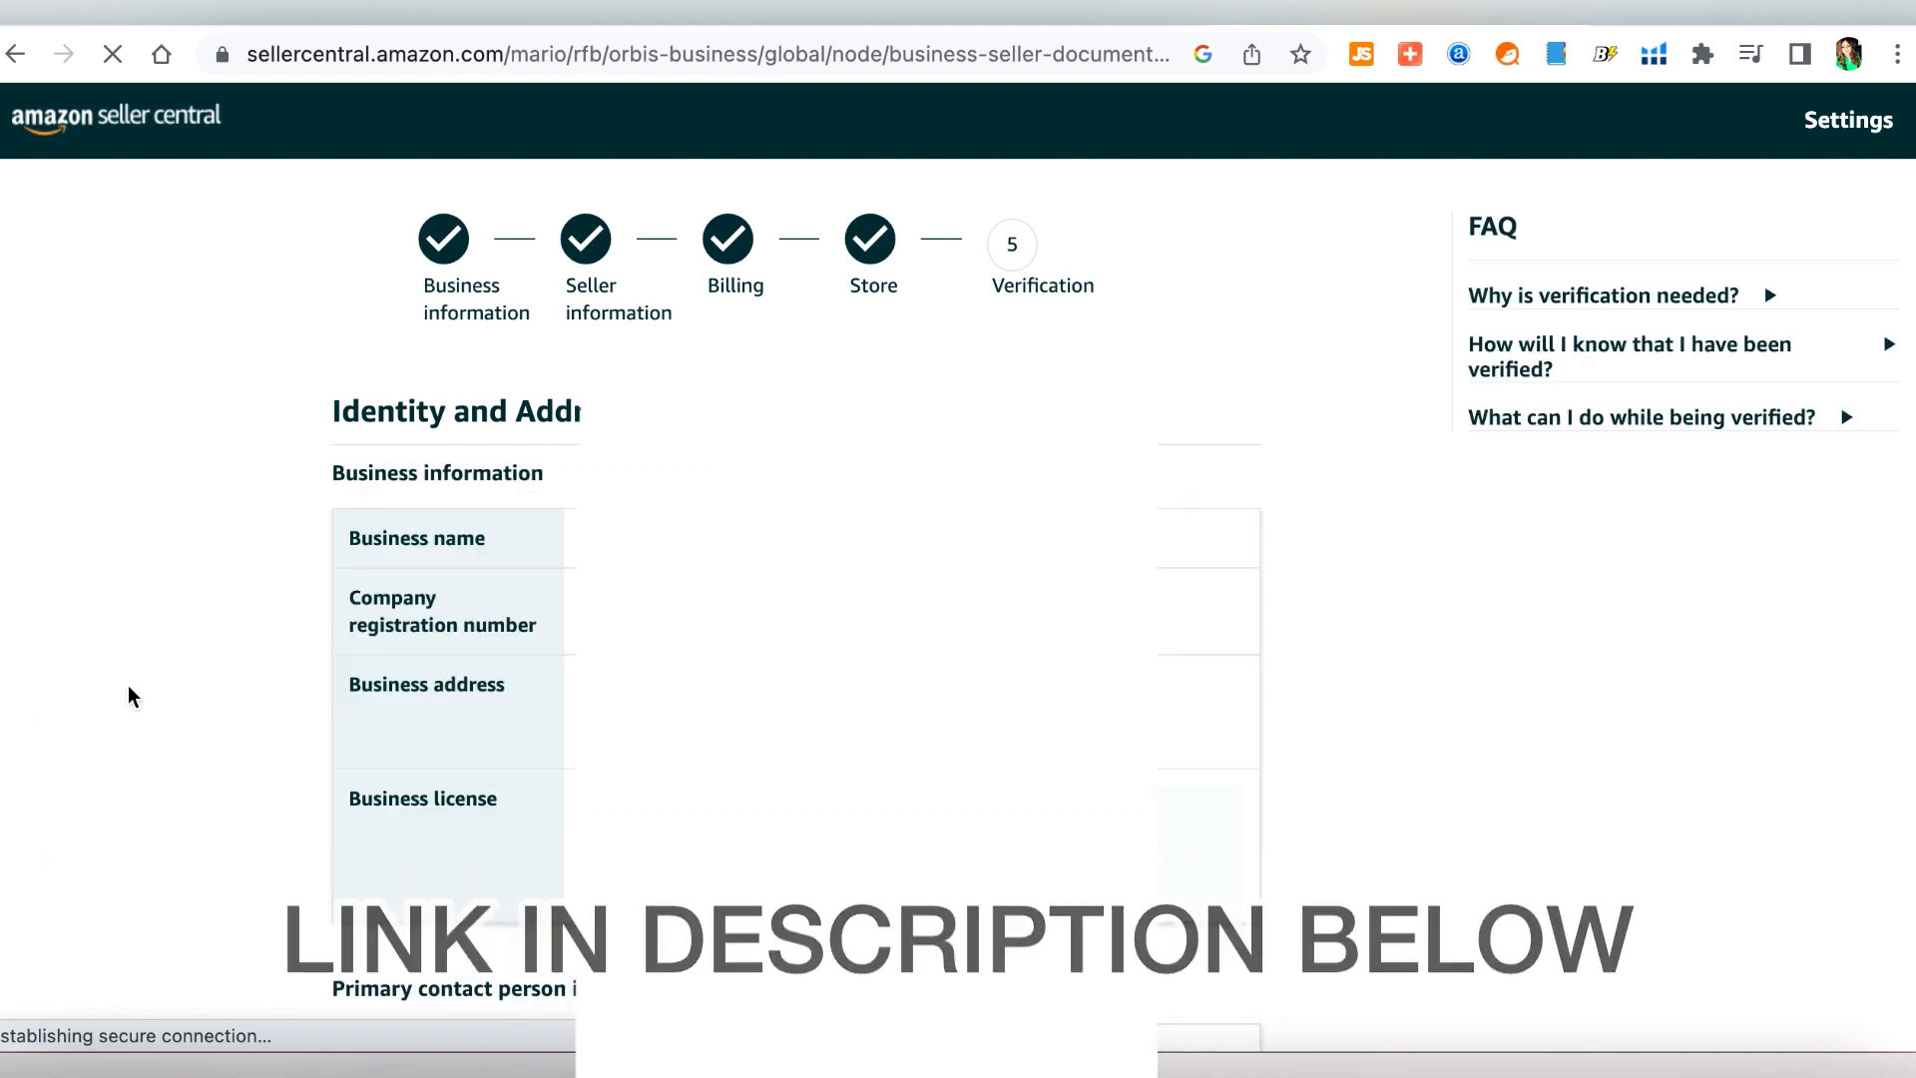
Open the uploading instructions for the business license document in the business information of Identity and Address Verification.
{"action": "scroll", "coordinate": [134, 697], "scroll_direction": "down", "scroll_amount": 1}
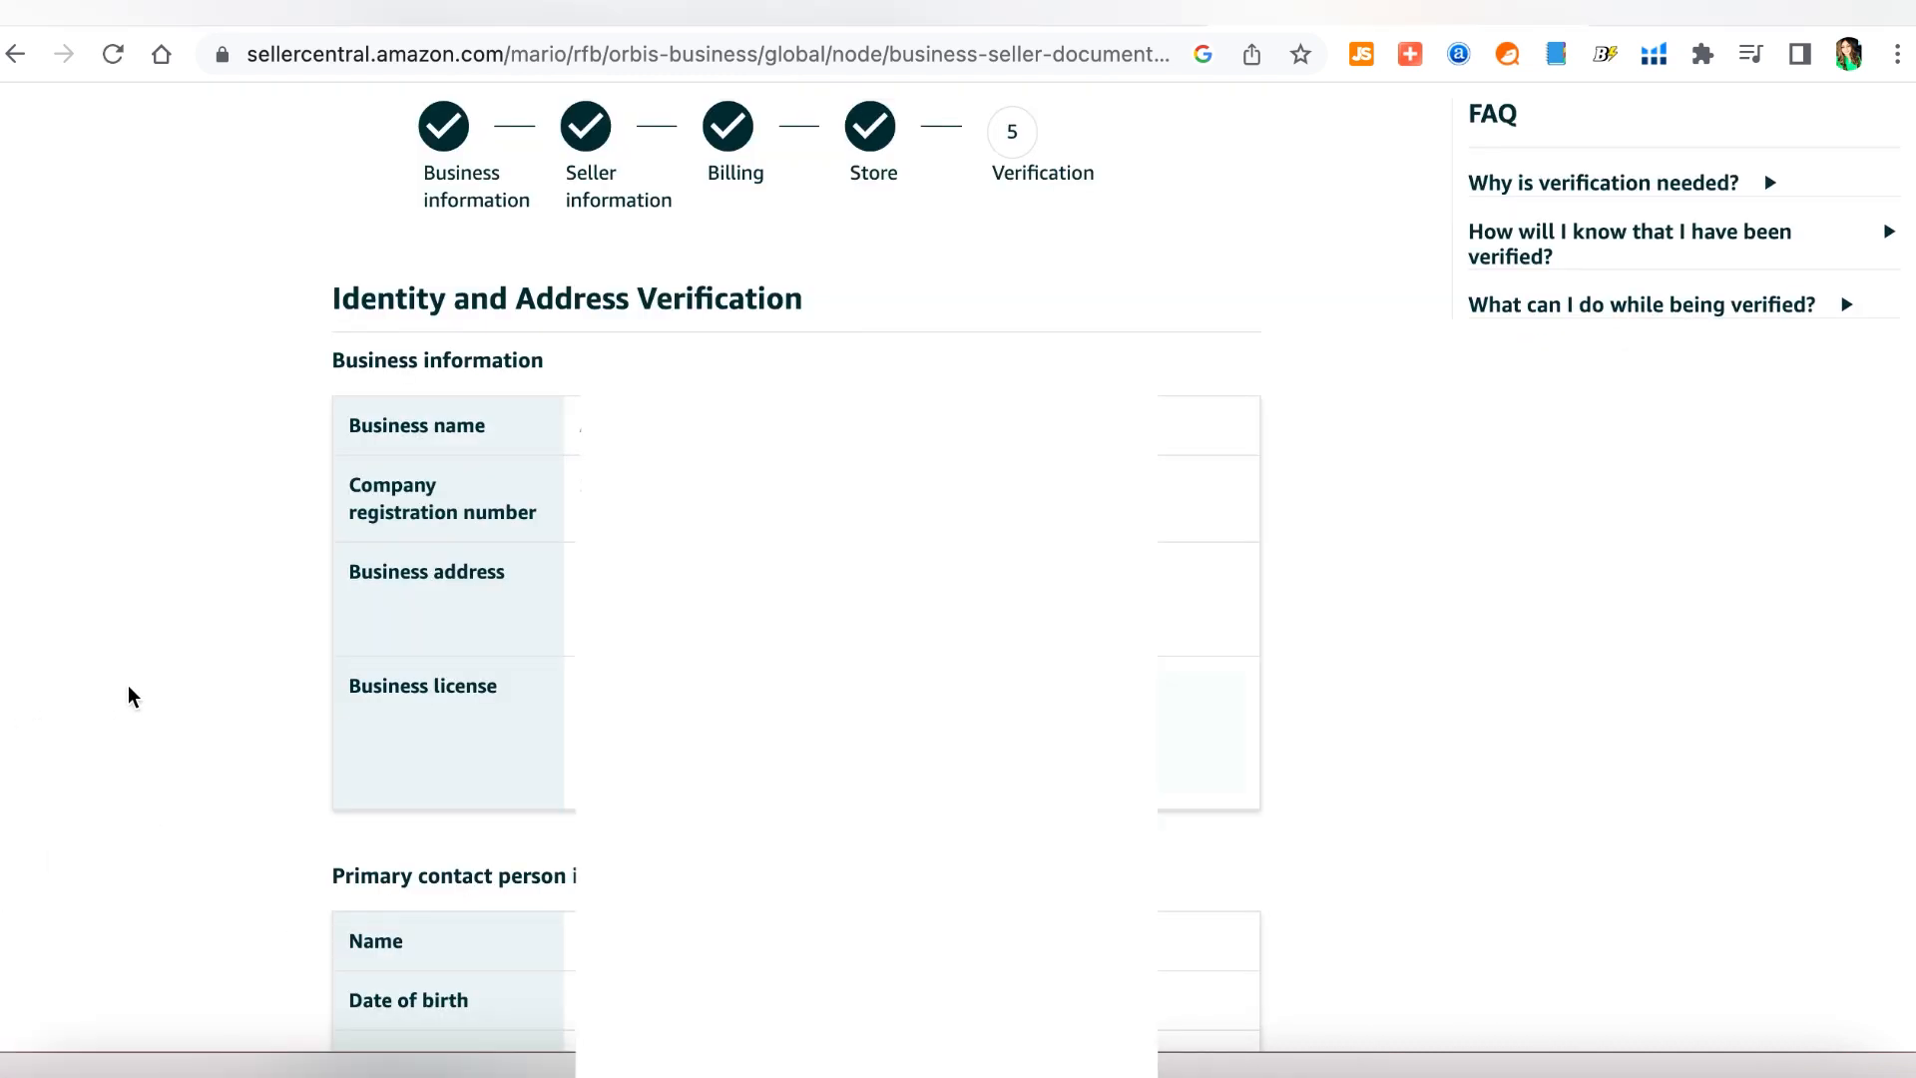
{"action": "scroll", "coordinate": [134, 697], "scroll_direction": "down", "scroll_amount": 1}
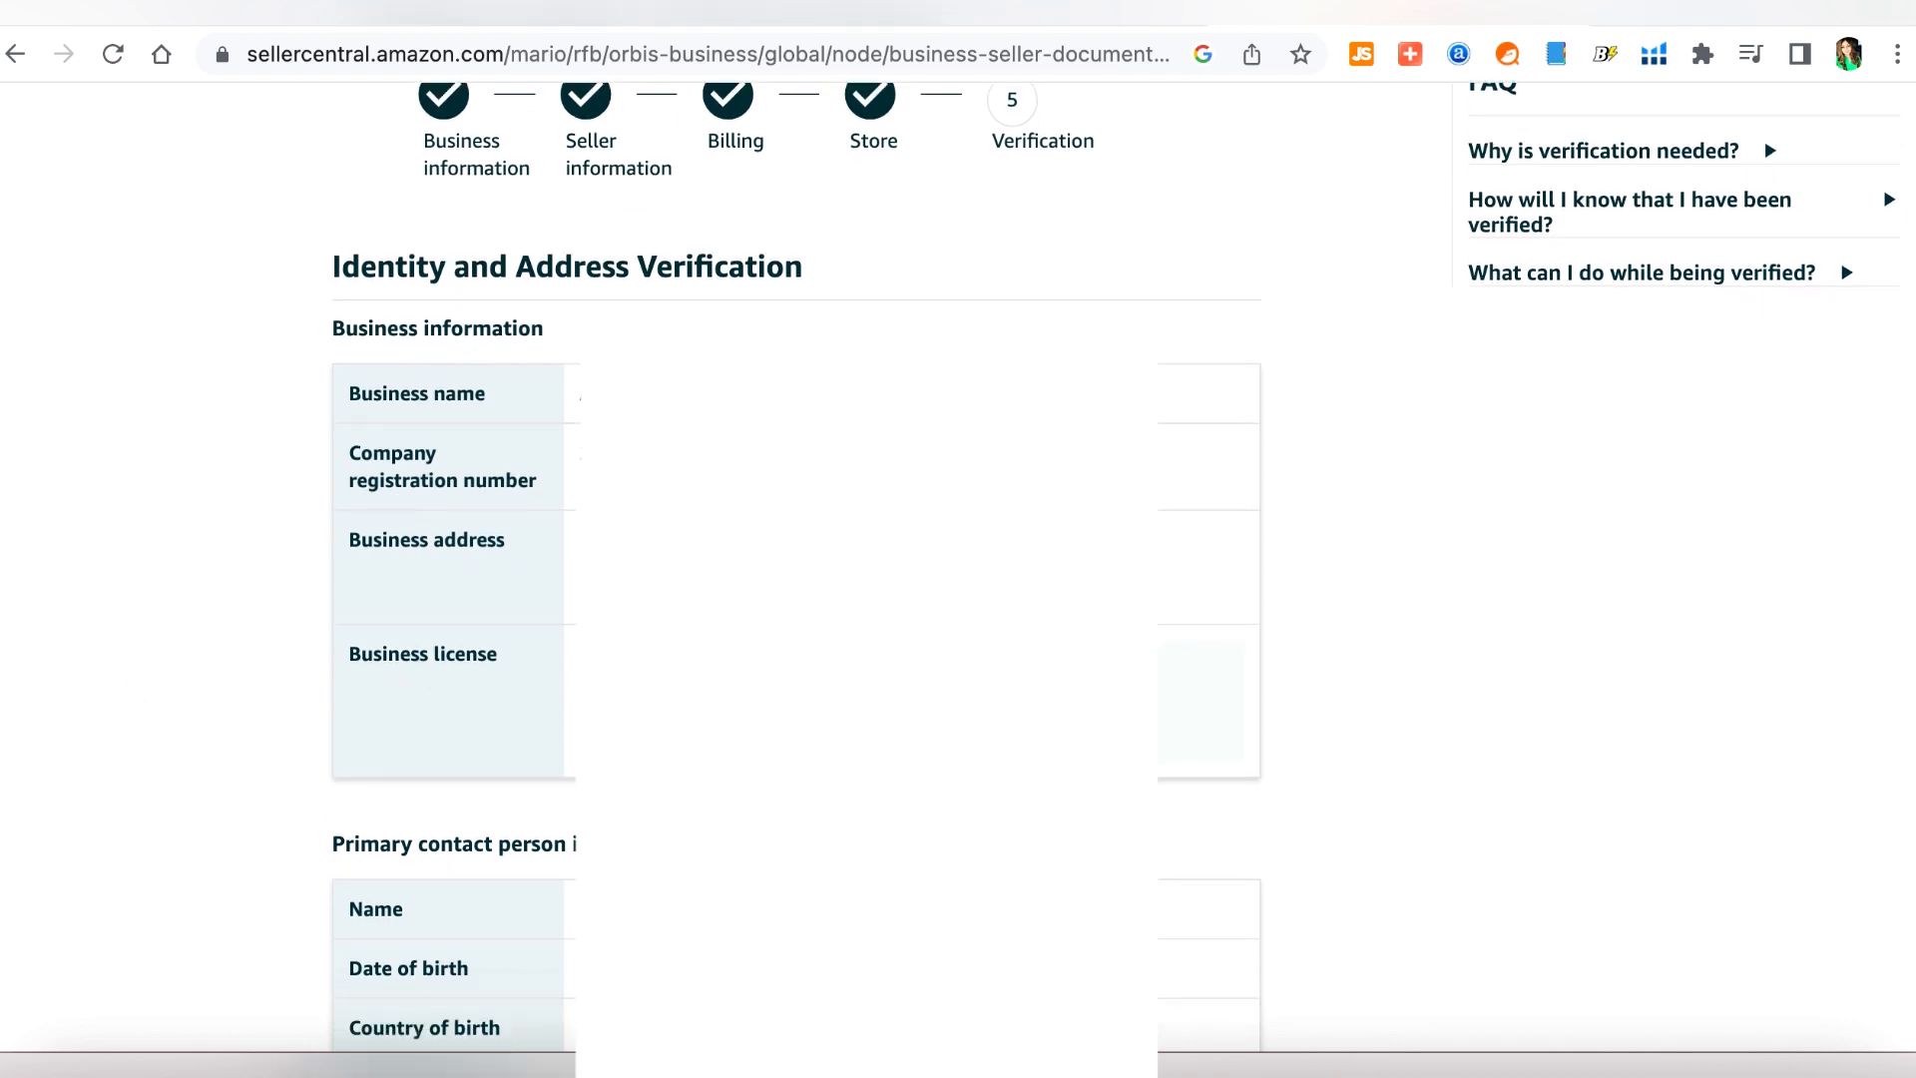
{"action": "left_click", "coordinate": [896, 718]}
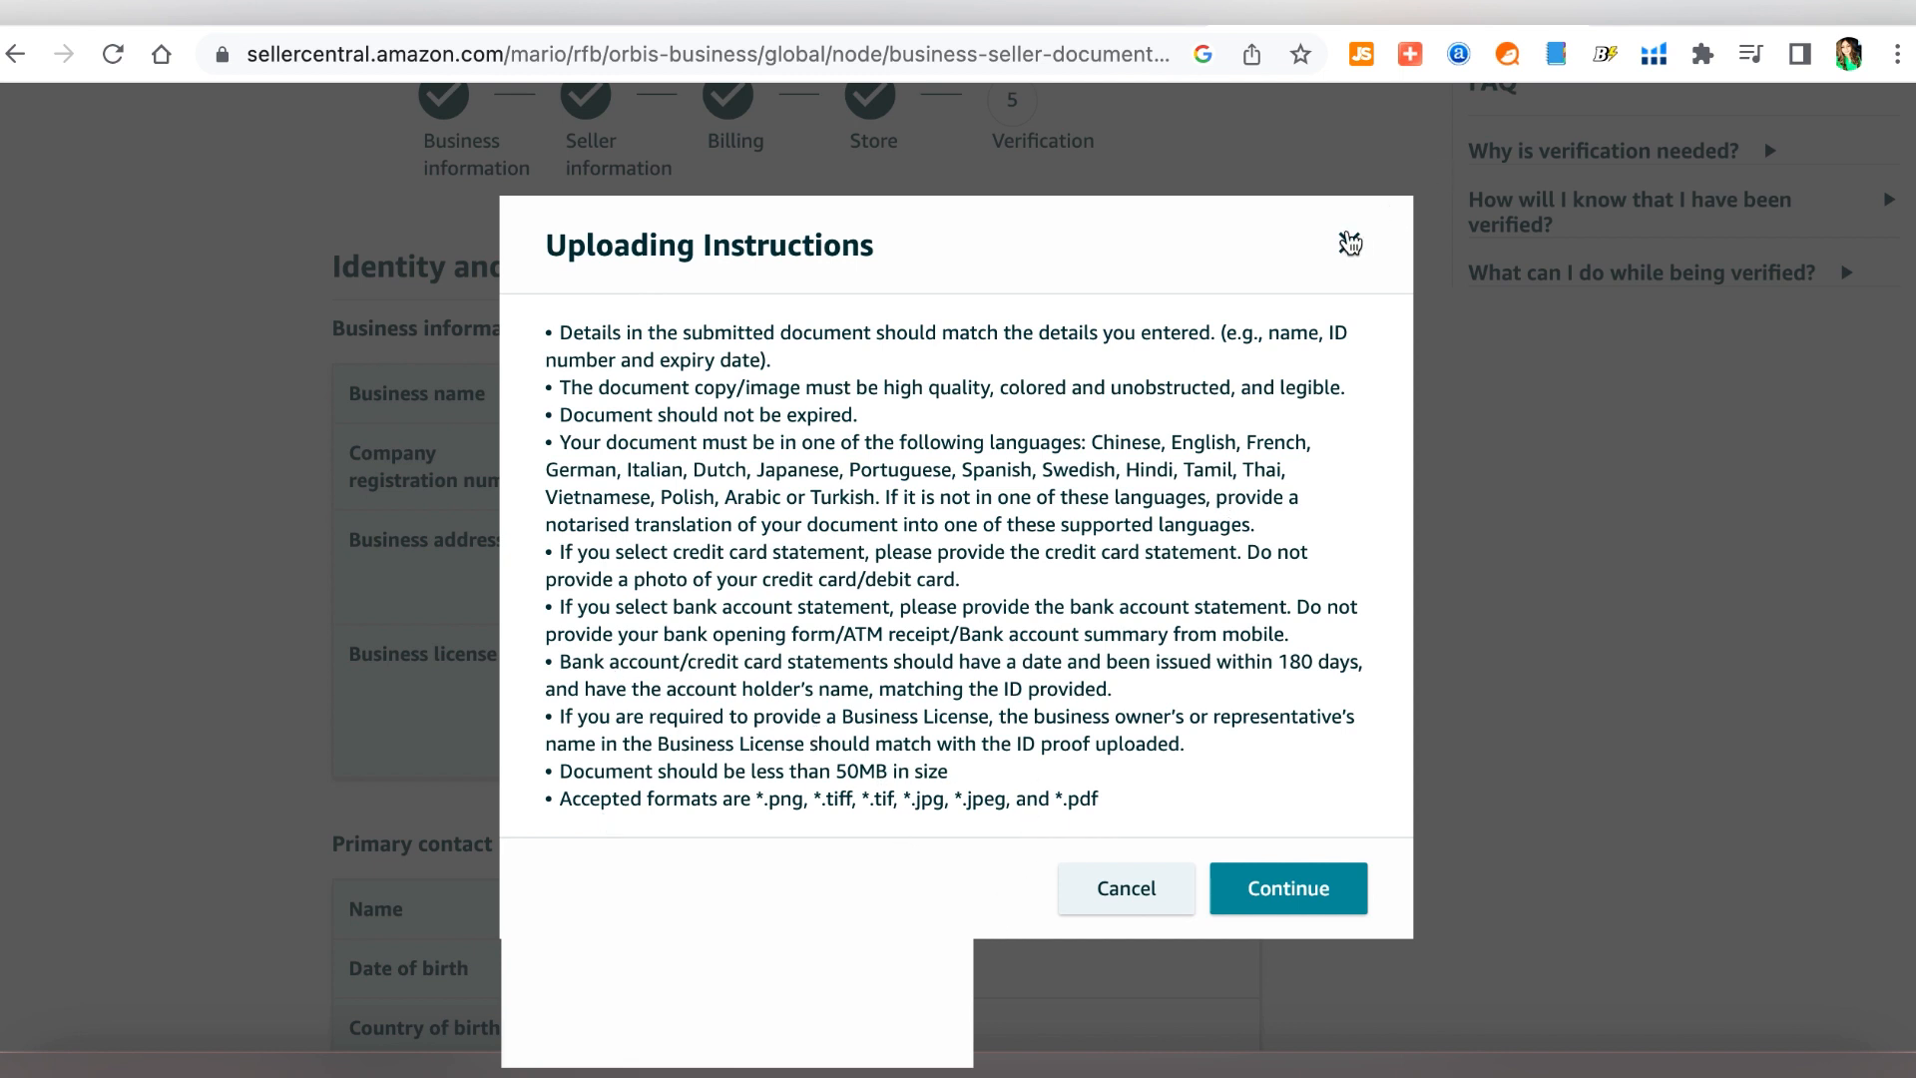
Review the primary contact person information through to the GCC National ID or UAE Residence ID document section.
{"action": "scroll", "coordinate": [1288, 883], "scroll_direction": "down", "scroll_amount": 1}
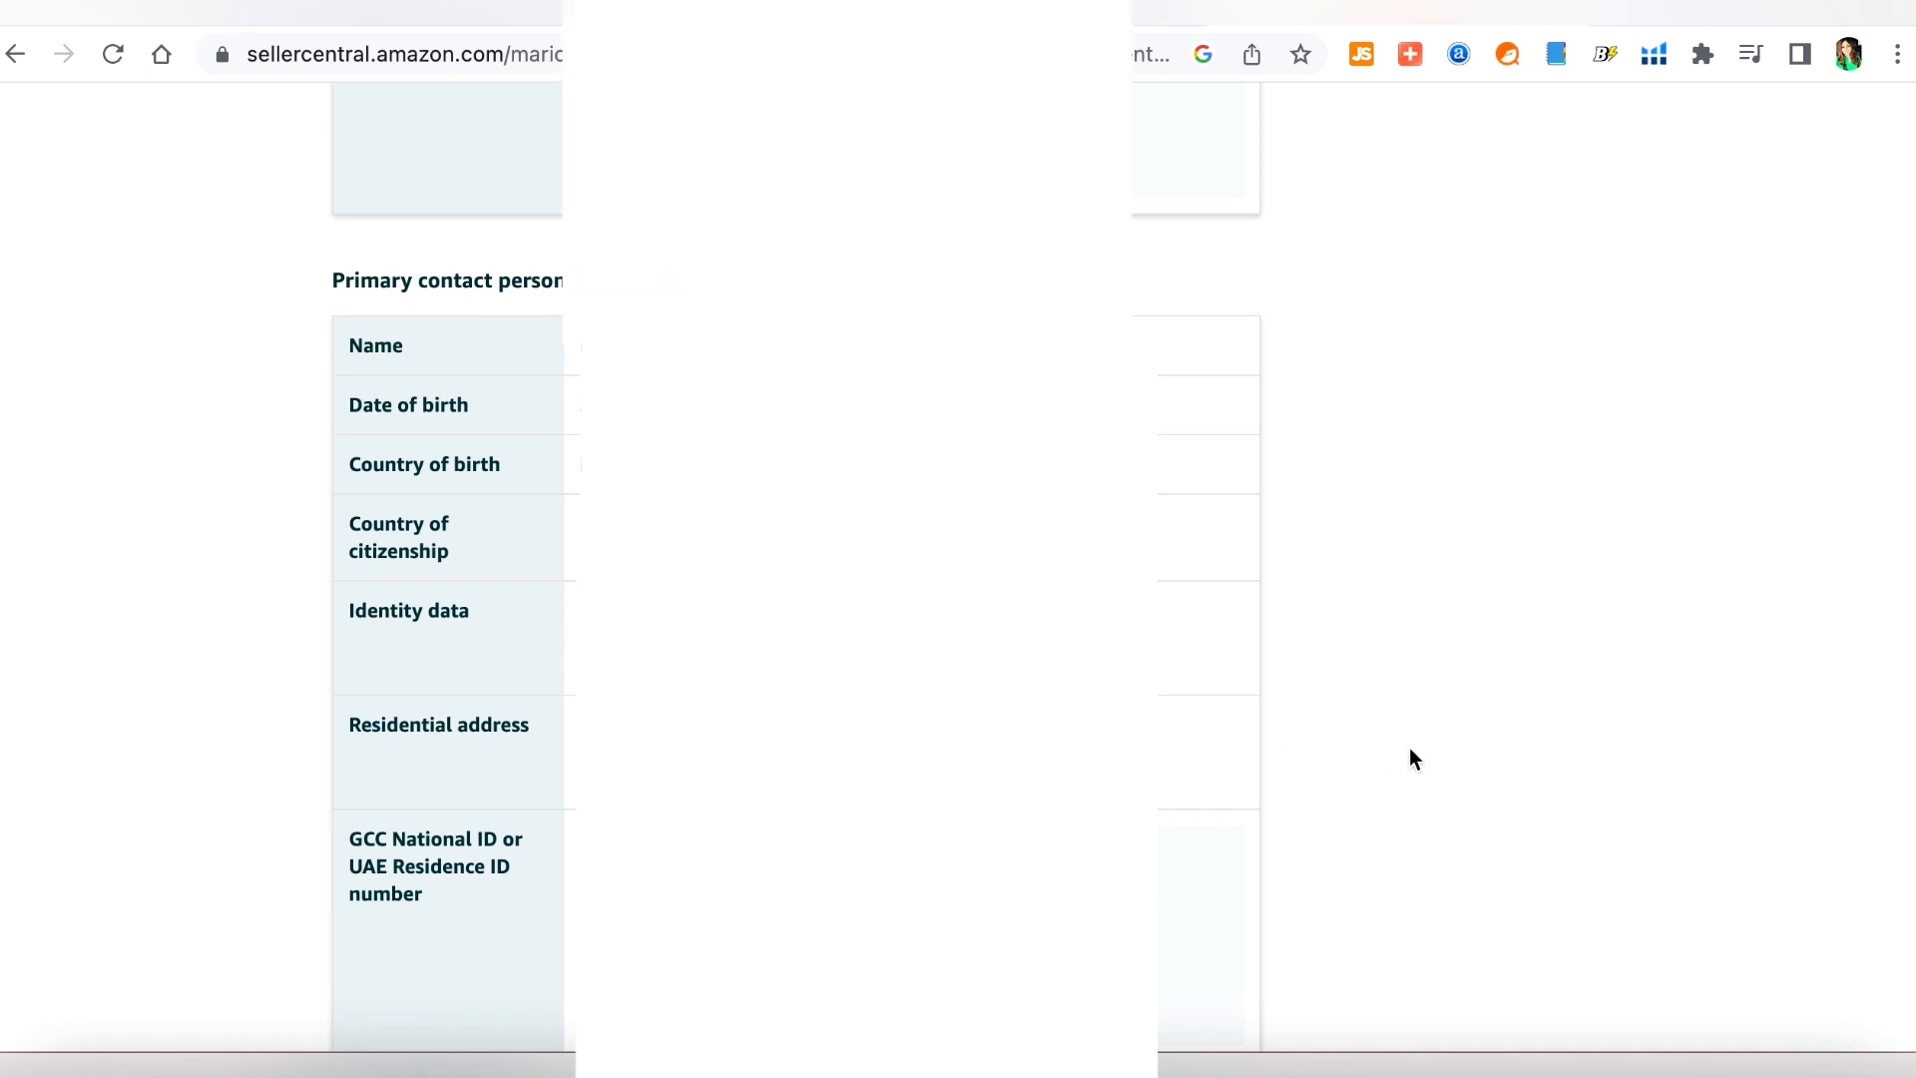
{"action": "scroll", "coordinate": [1409, 747], "scroll_direction": "down", "scroll_amount": 2}
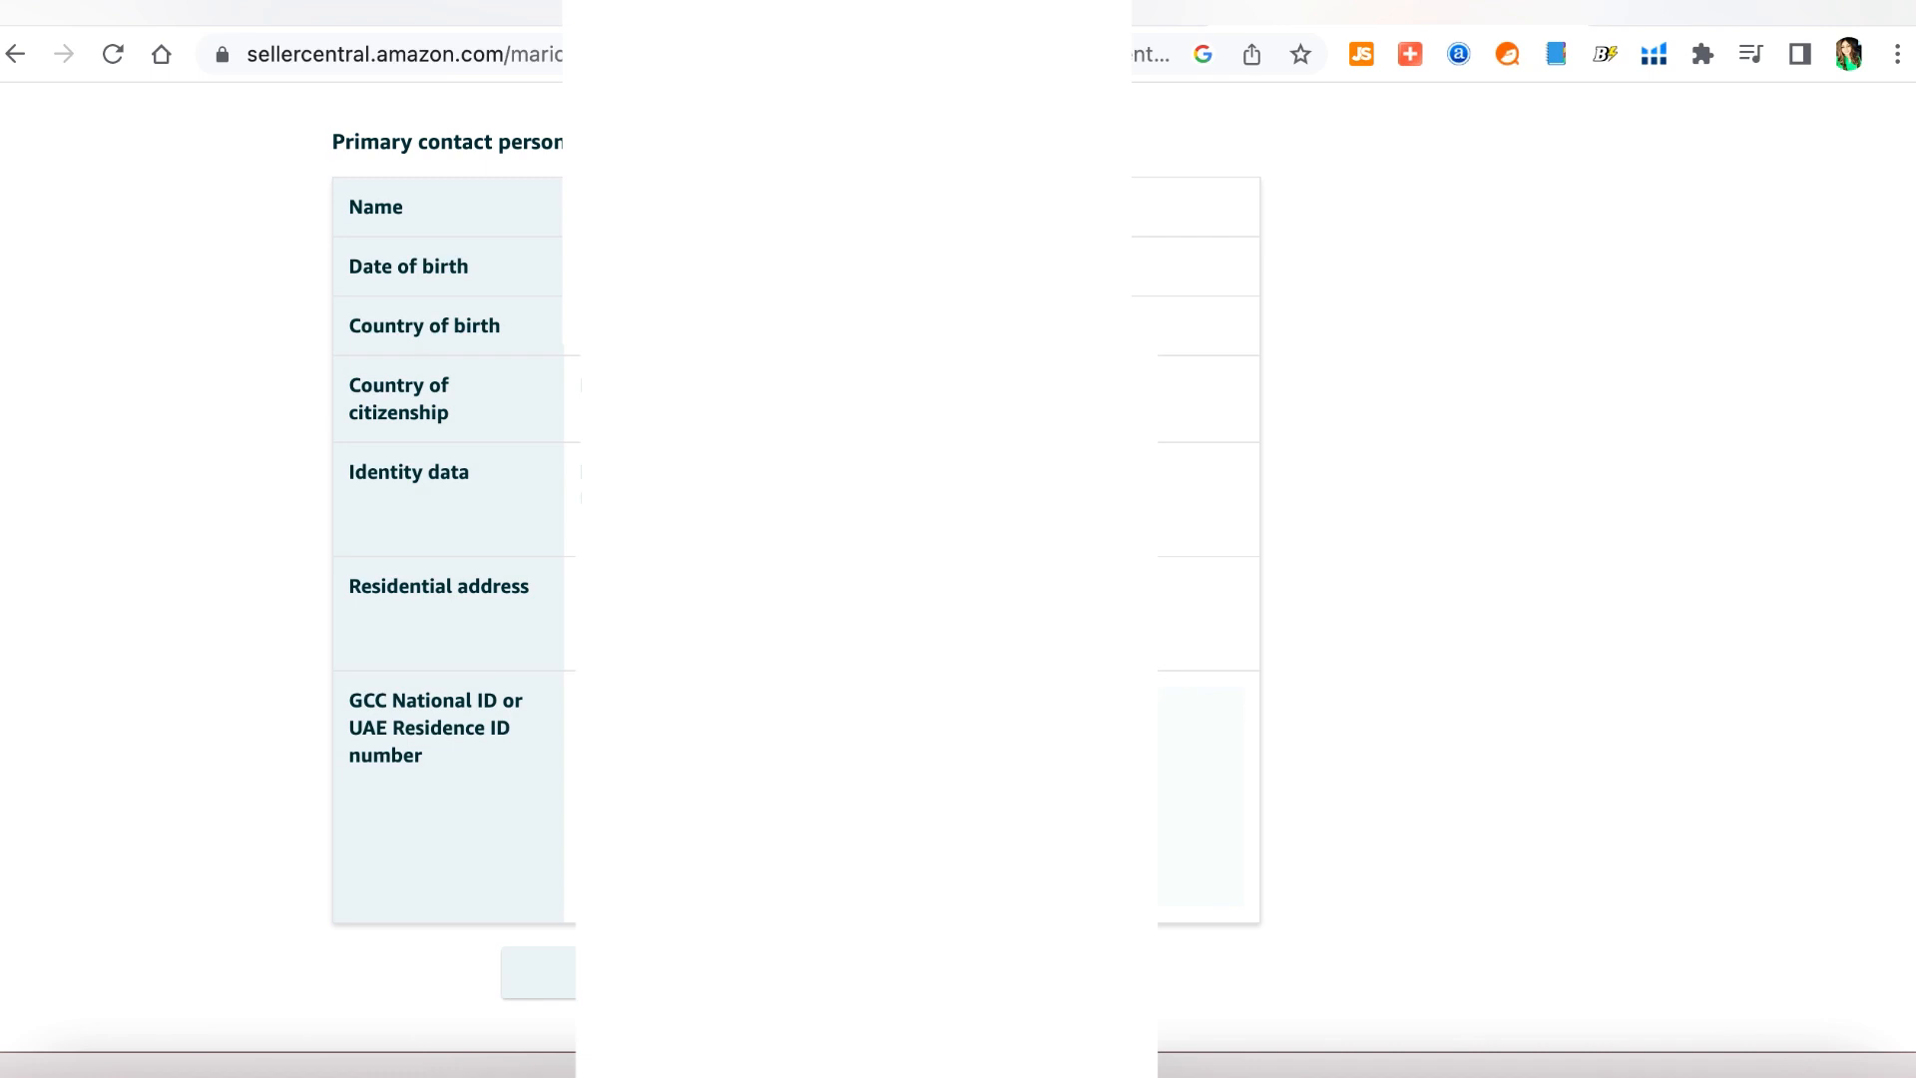
{"action": "scroll", "coordinate": [368, 668], "scroll_direction": "down", "scroll_amount": 2}
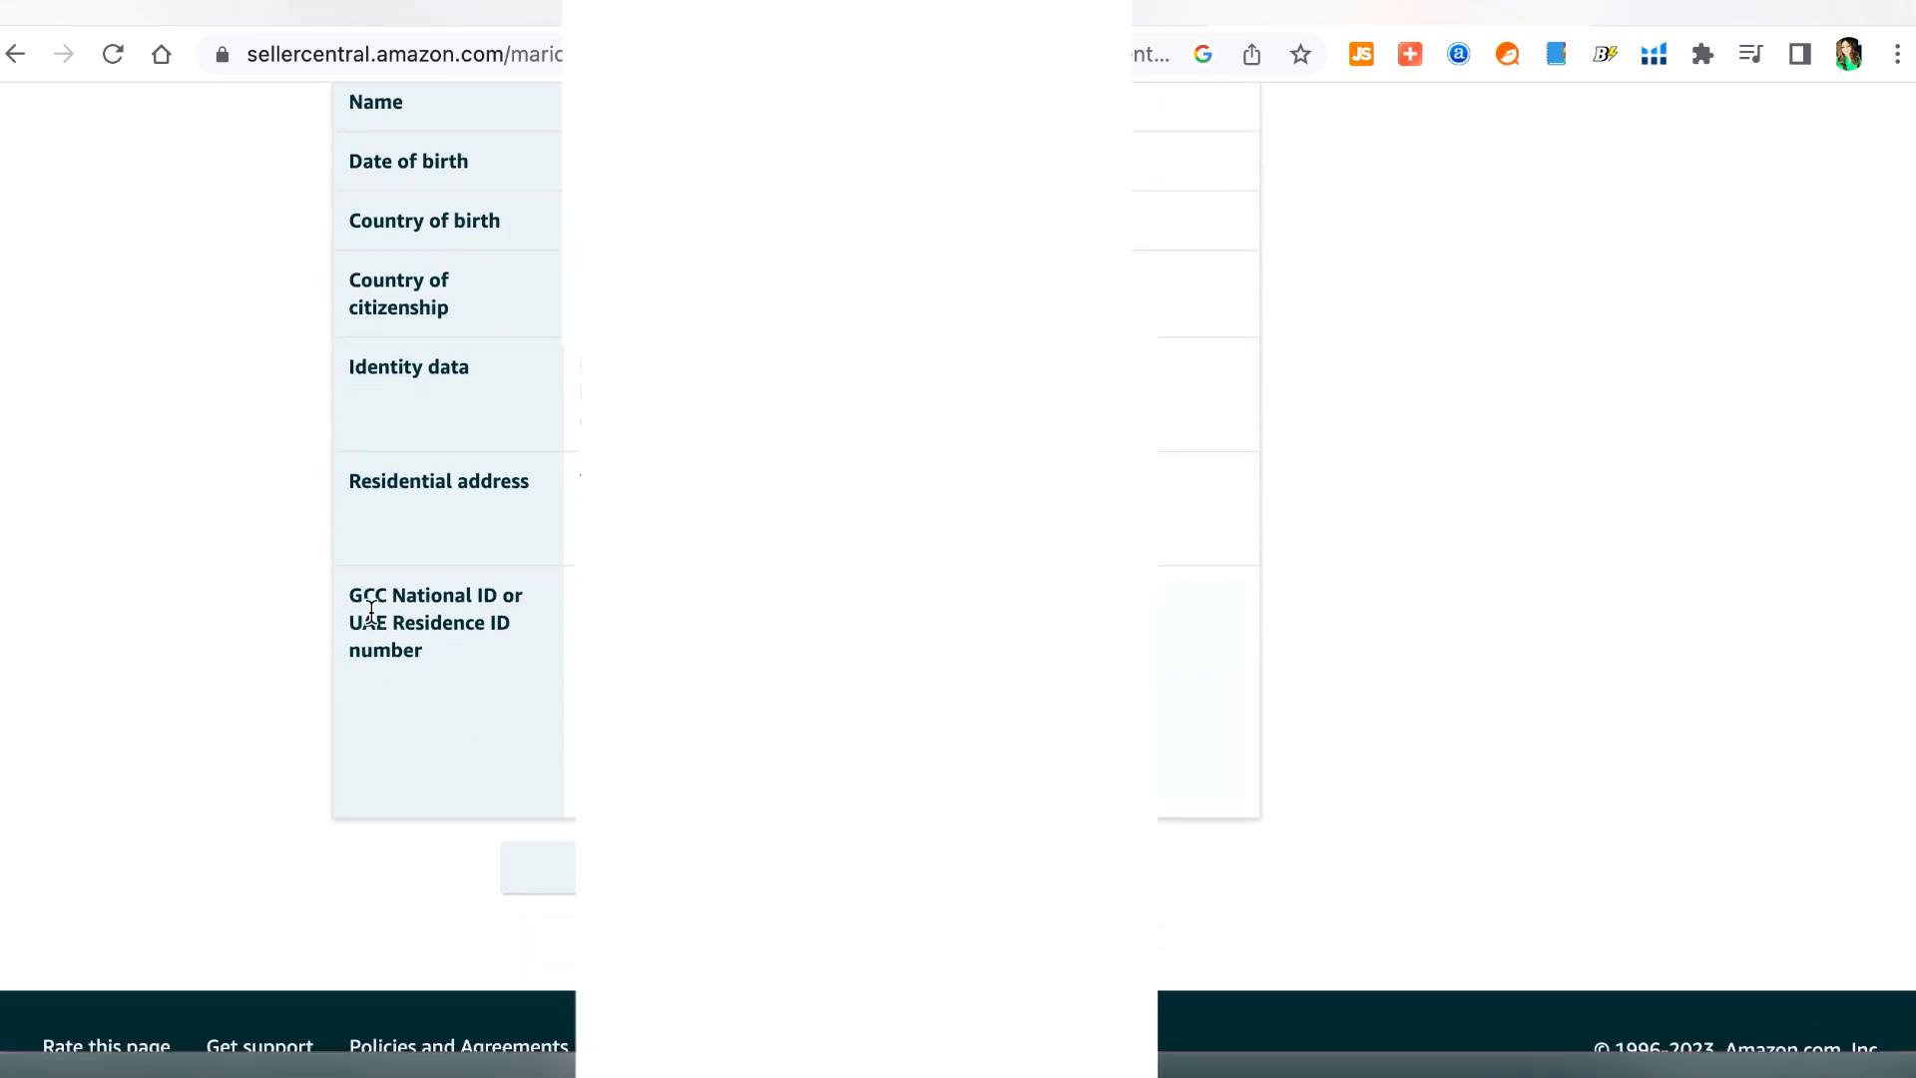
{"action": "scroll", "coordinate": [522, 633], "scroll_direction": "up", "scroll_amount": 1}
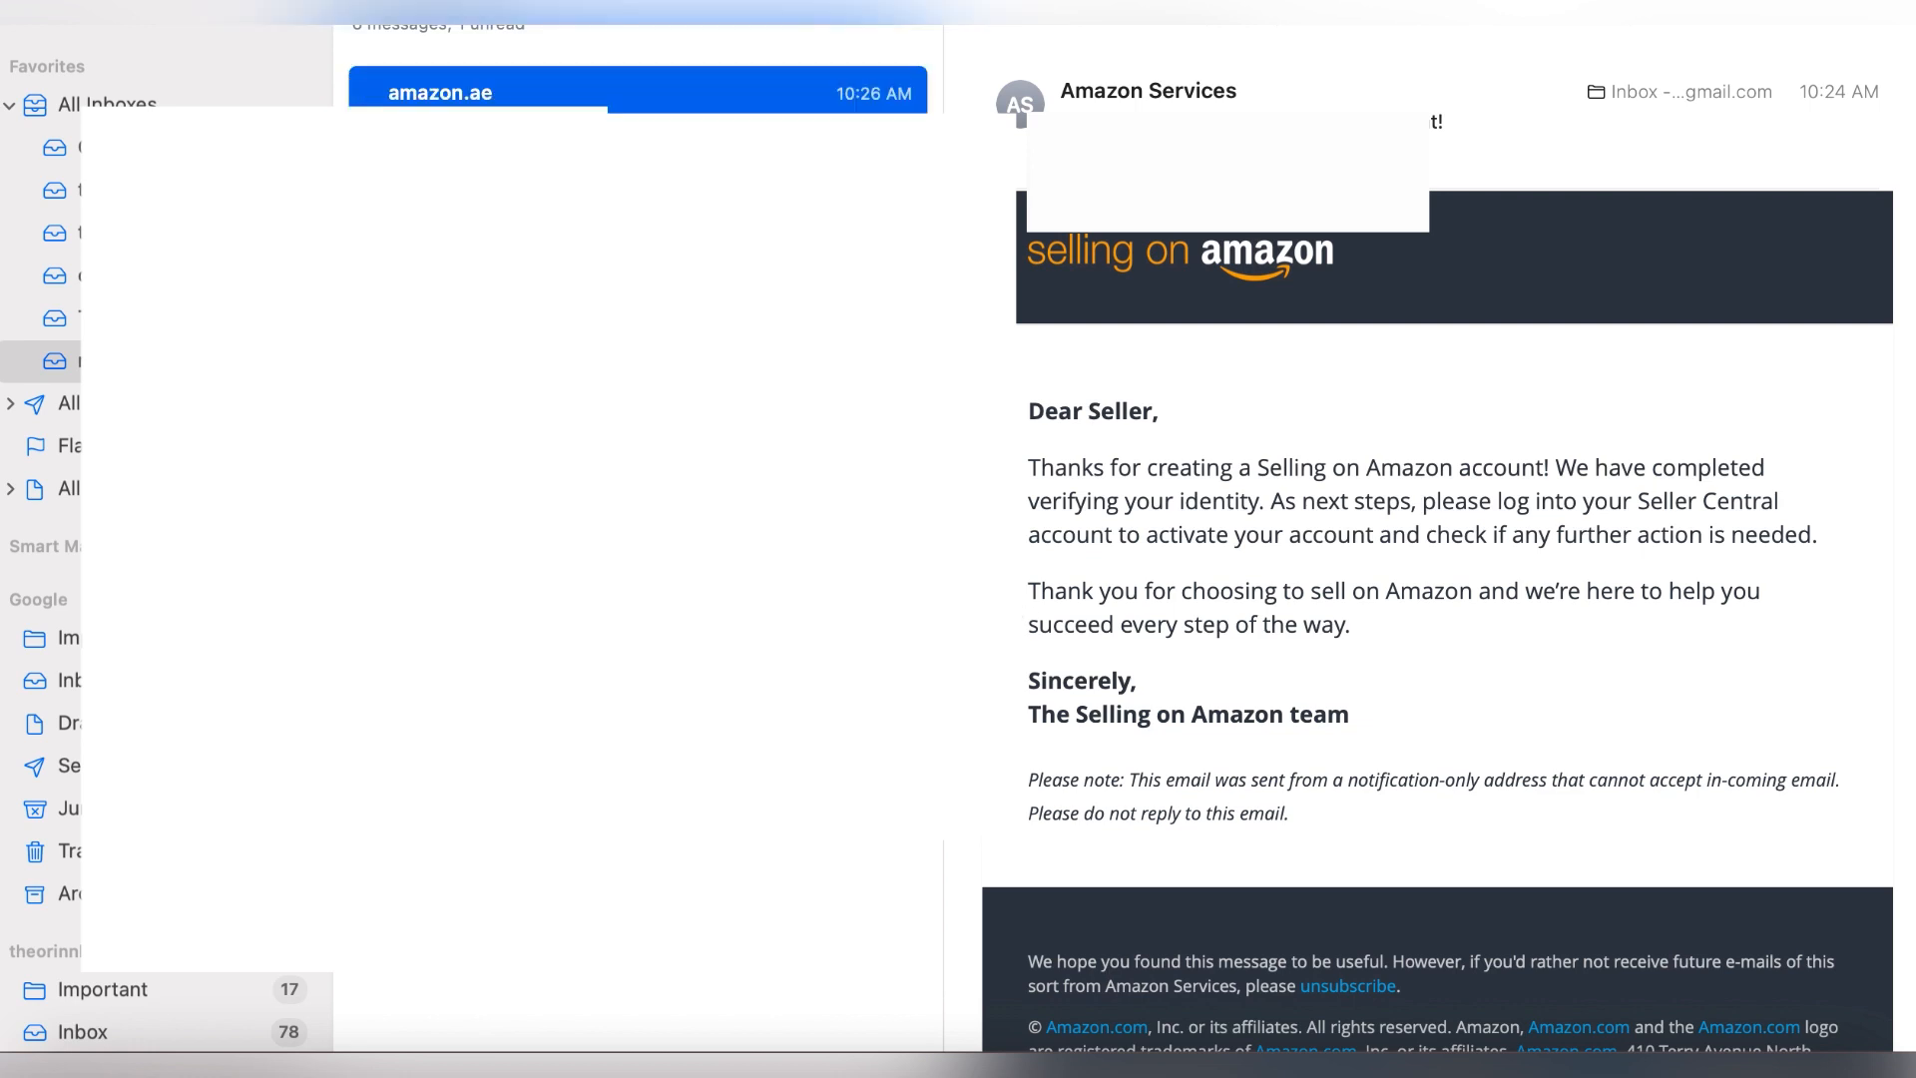
Open the amazon.ae email in the mail app, and examine the marketplace list and pending Actions on the Seller Central homepage.
{"action": "left_click", "coordinate": [441, 92]}
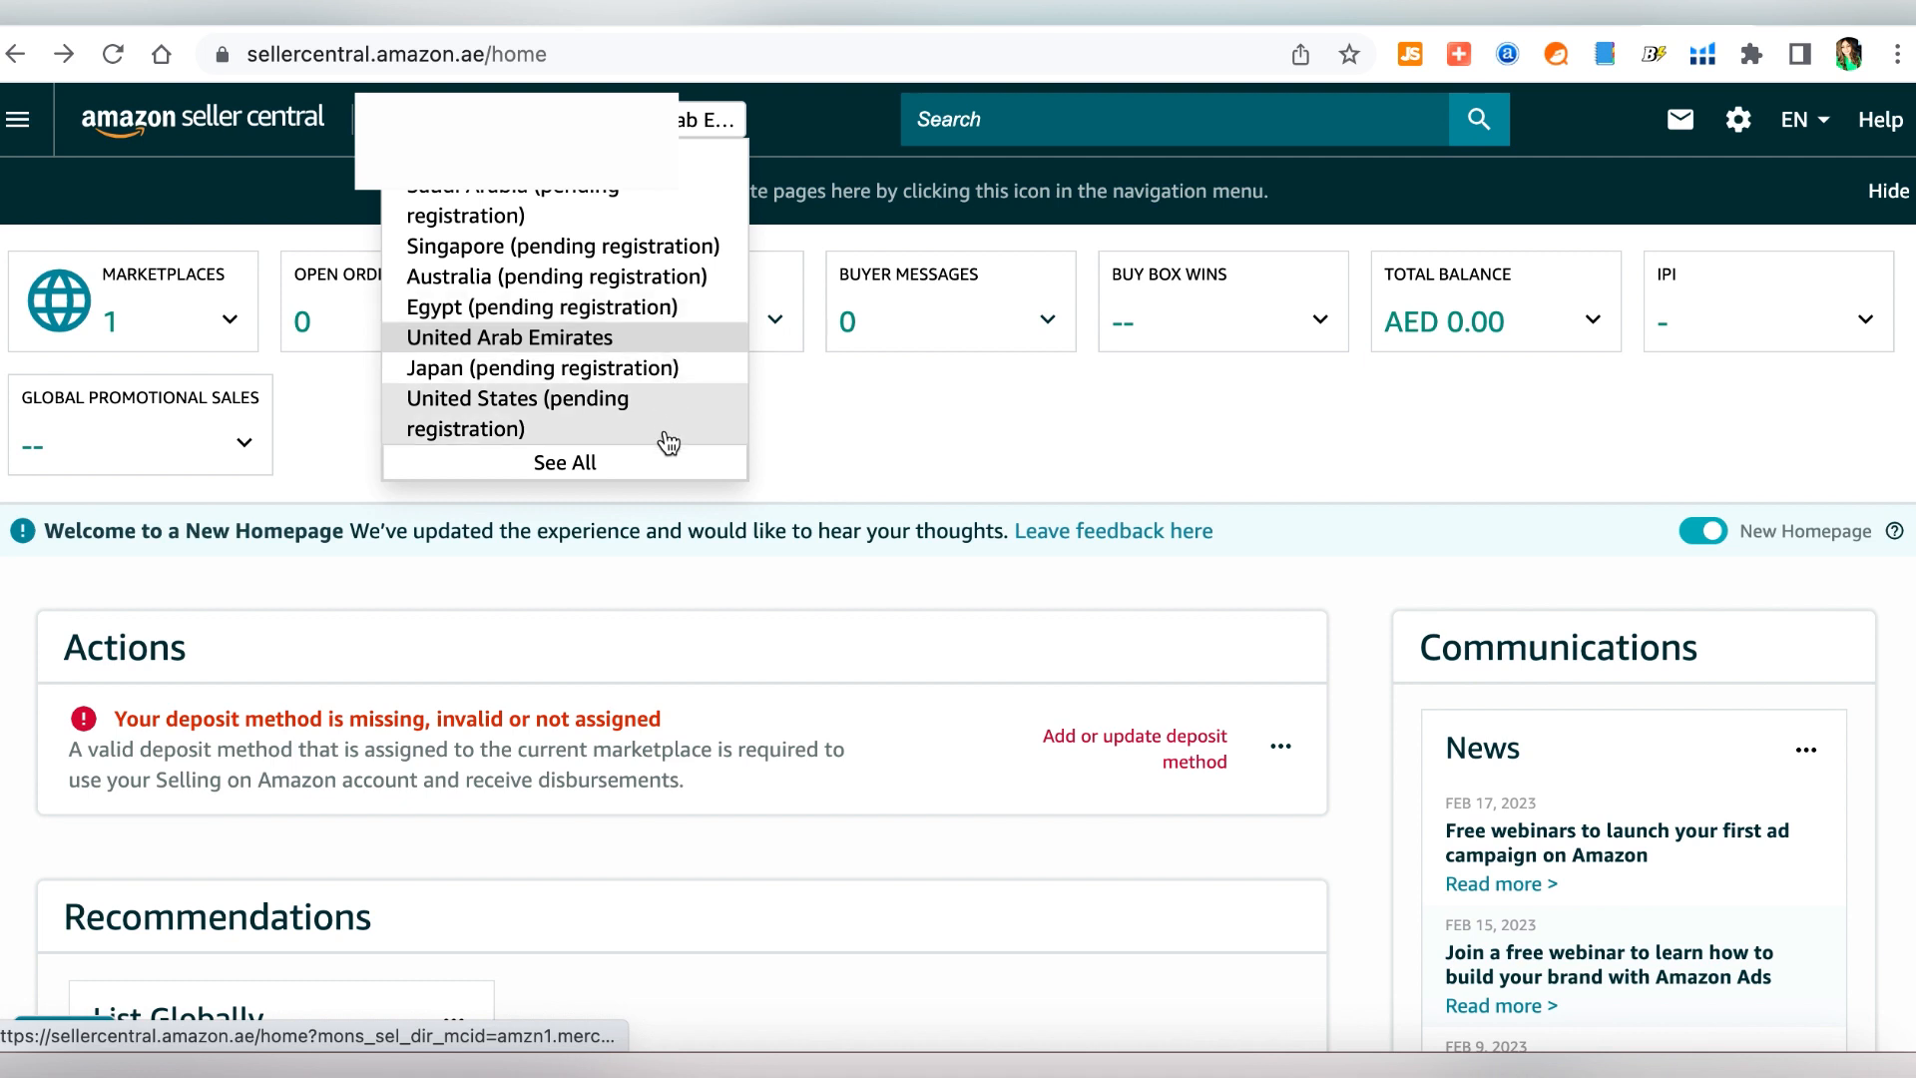
{"action": "mouse_move", "coordinate": [699, 120]}
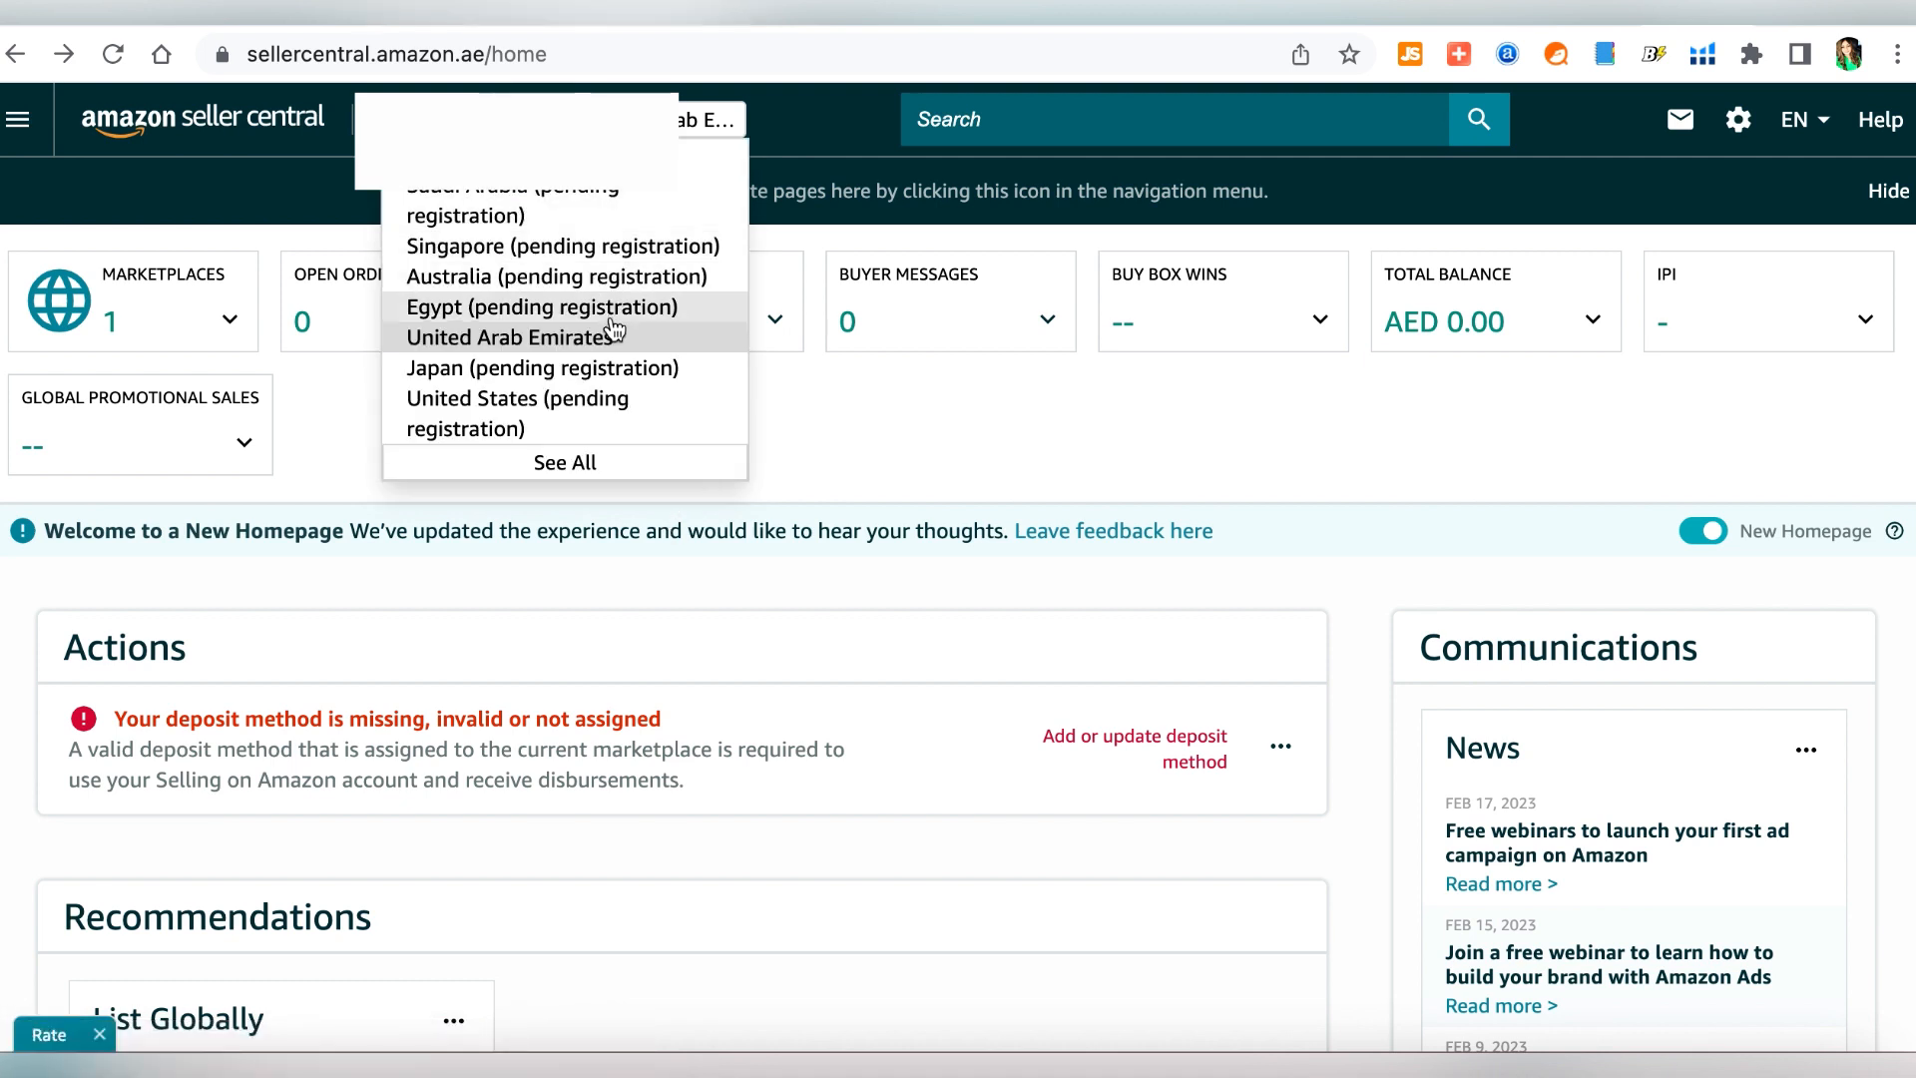
{"action": "scroll", "coordinate": [644, 581], "scroll_direction": "down", "scroll_amount": 3}
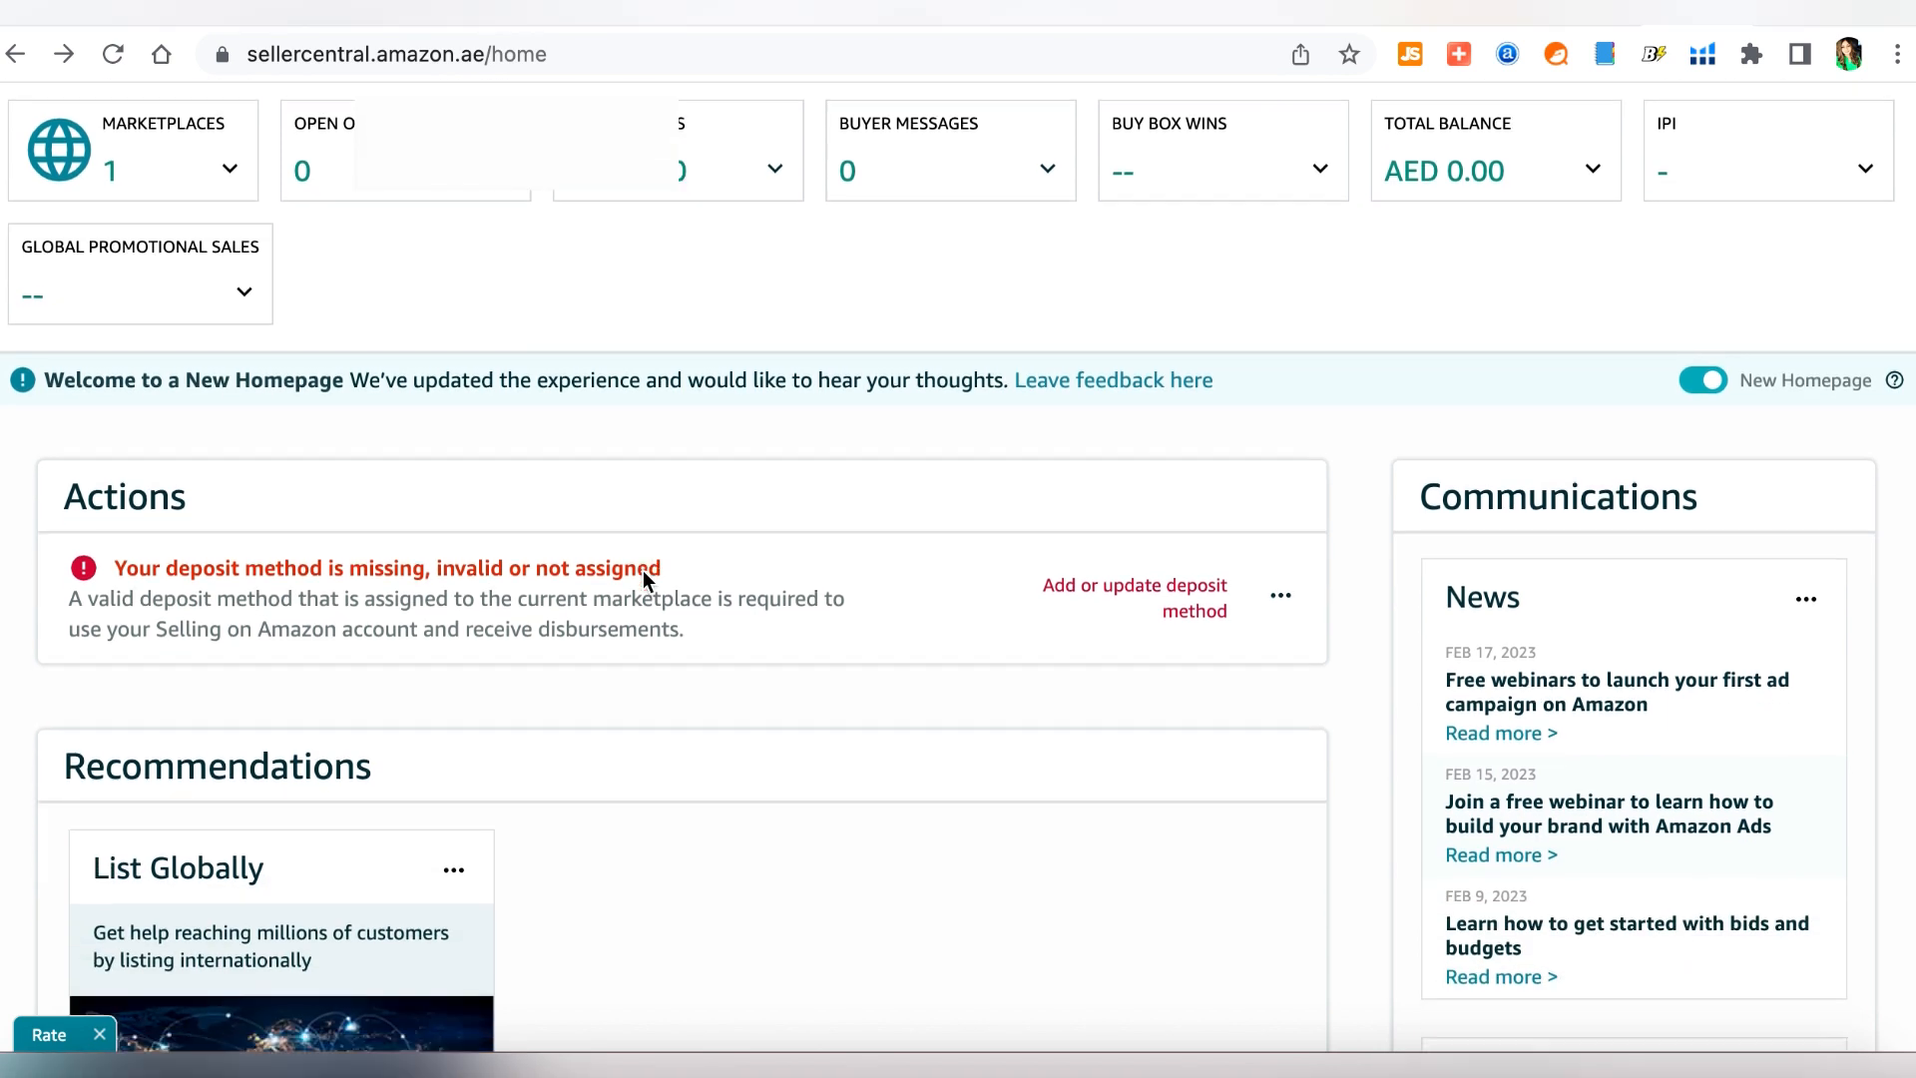